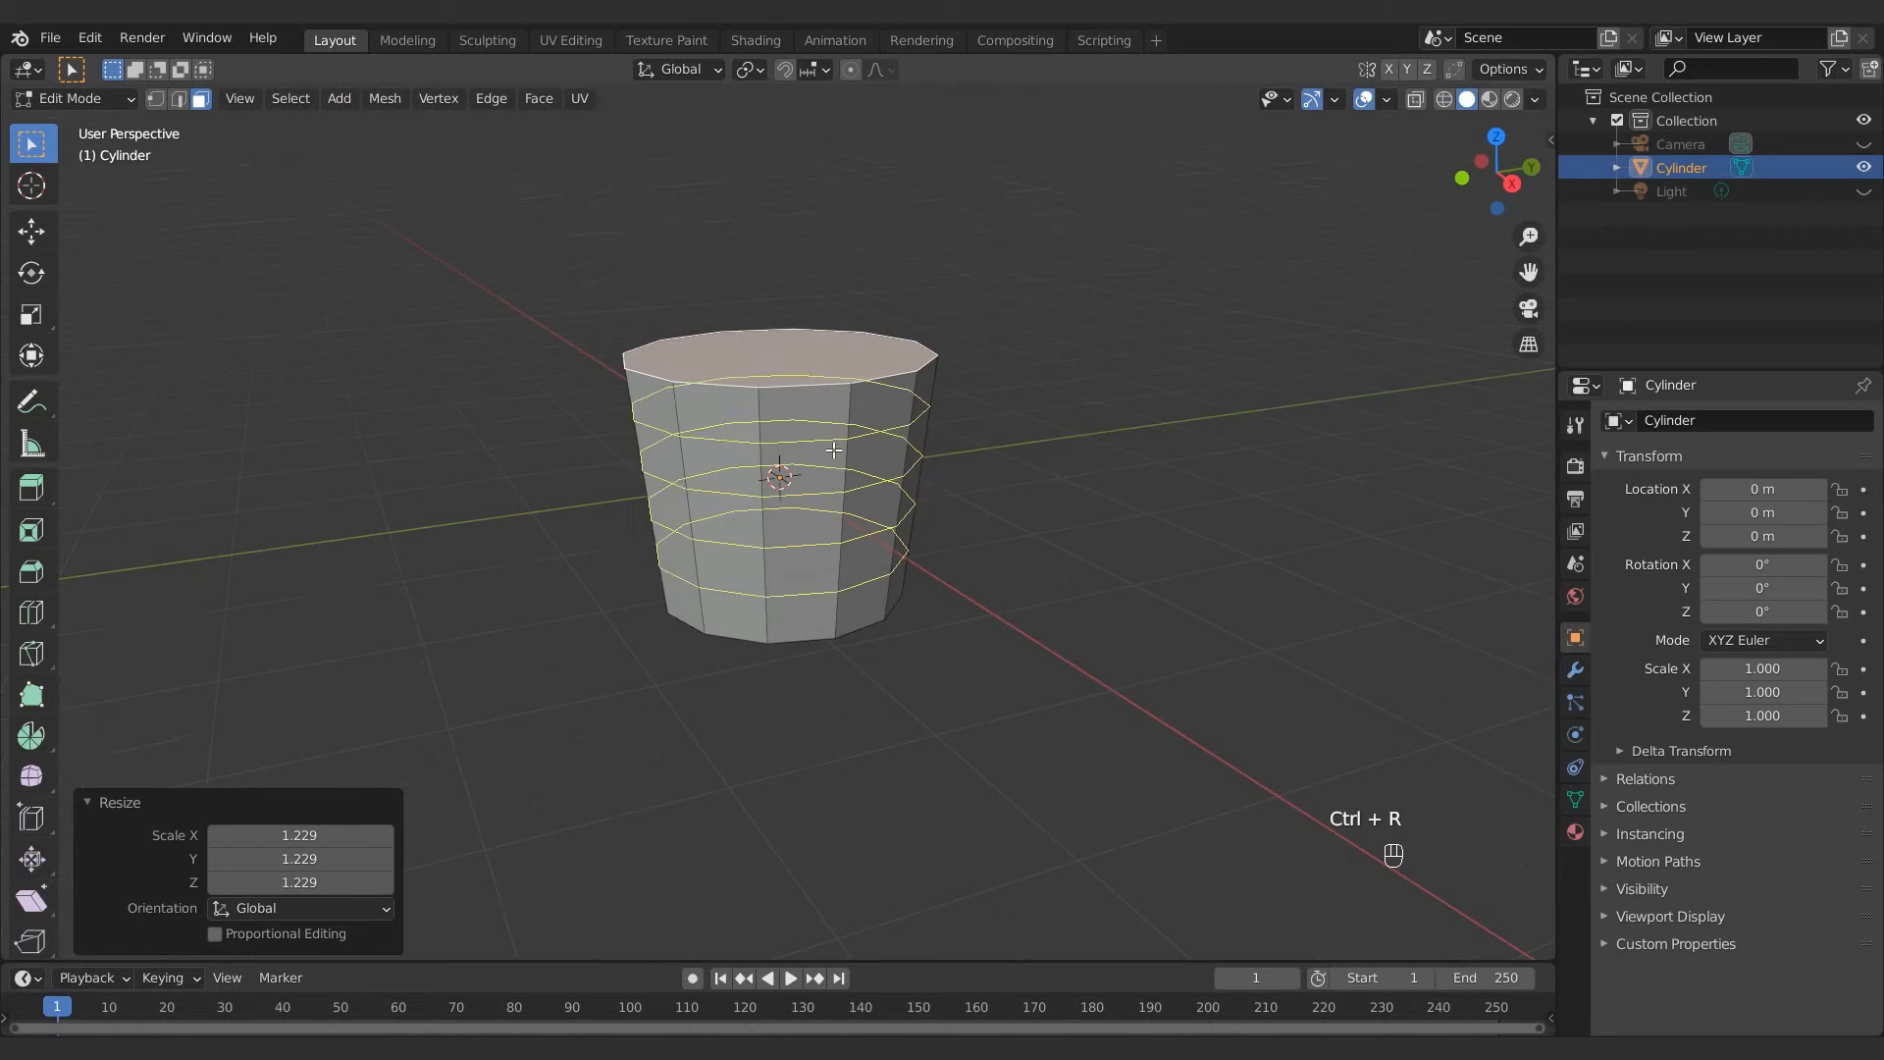
Cut horizontal edge loops around the cylinder, sliding the upper loop toward the rim and the lower one toward the base
key("KP_Enter")
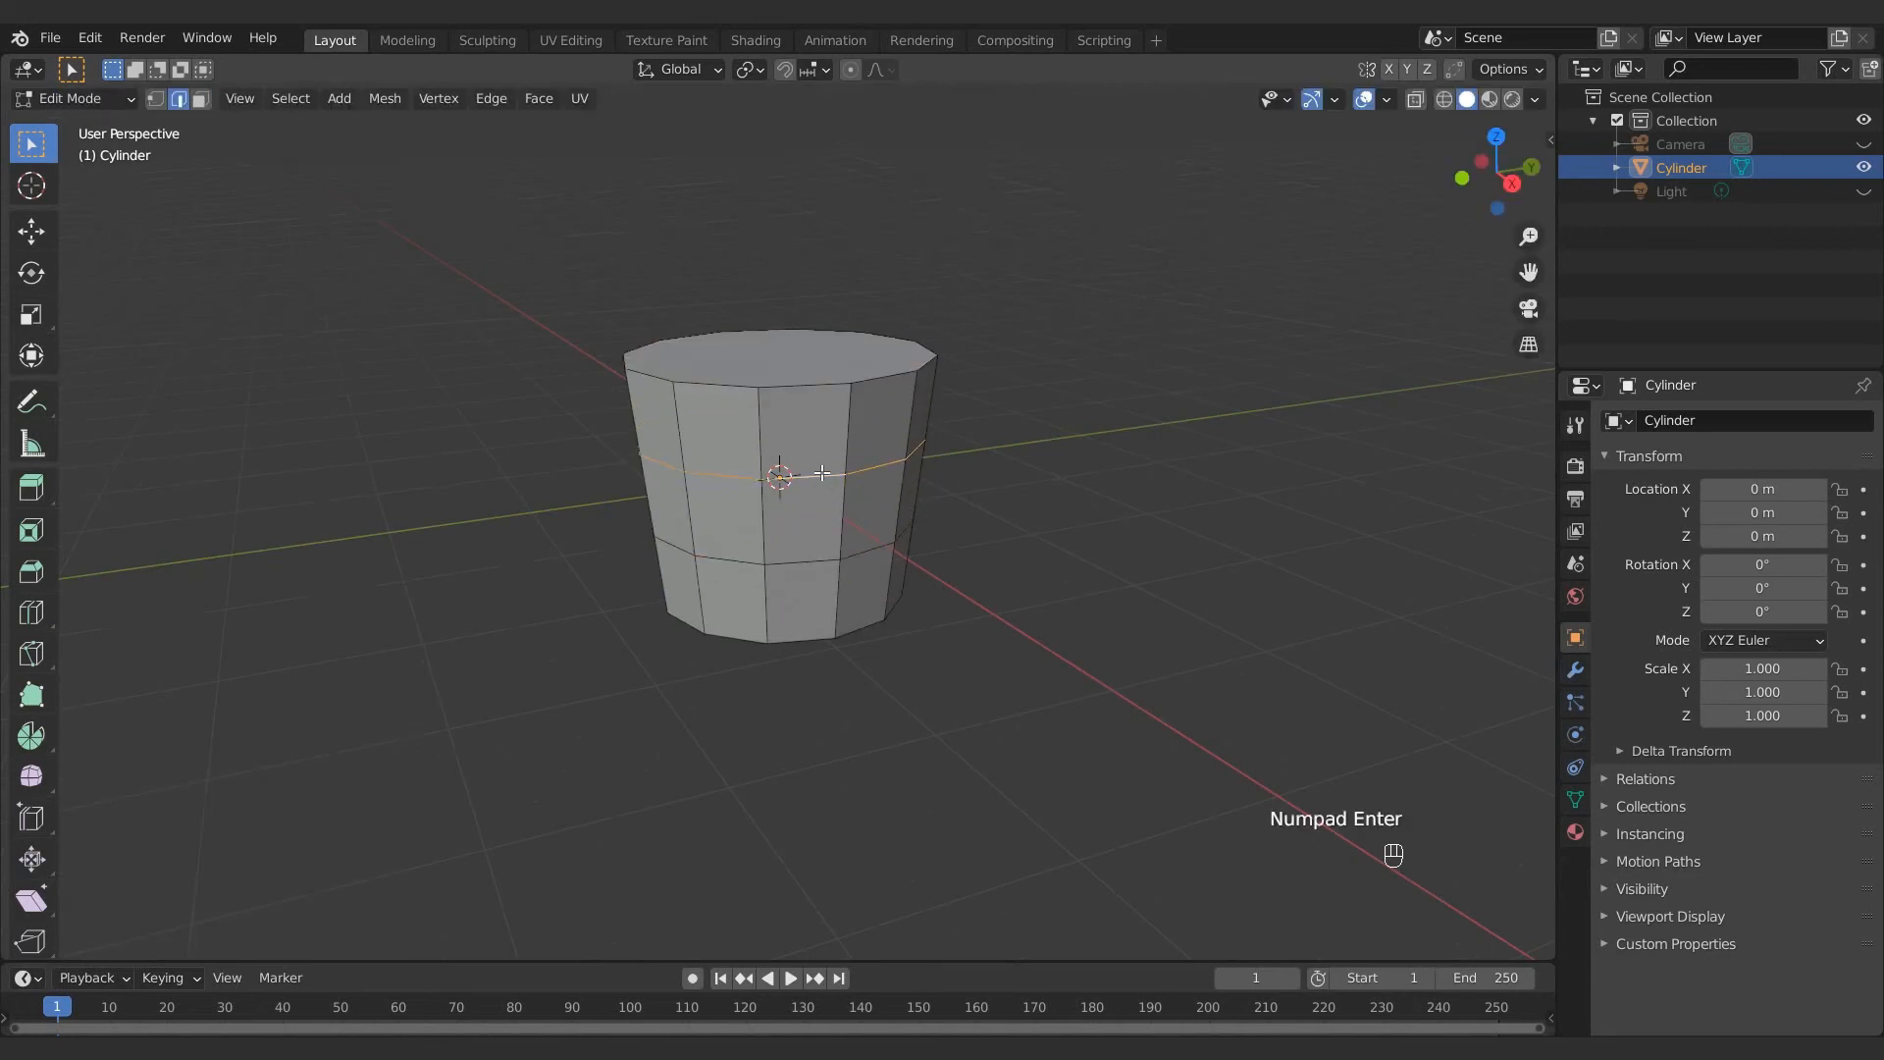
key("g")
key("g")
left_click(831, 430)
left_click(806, 560)
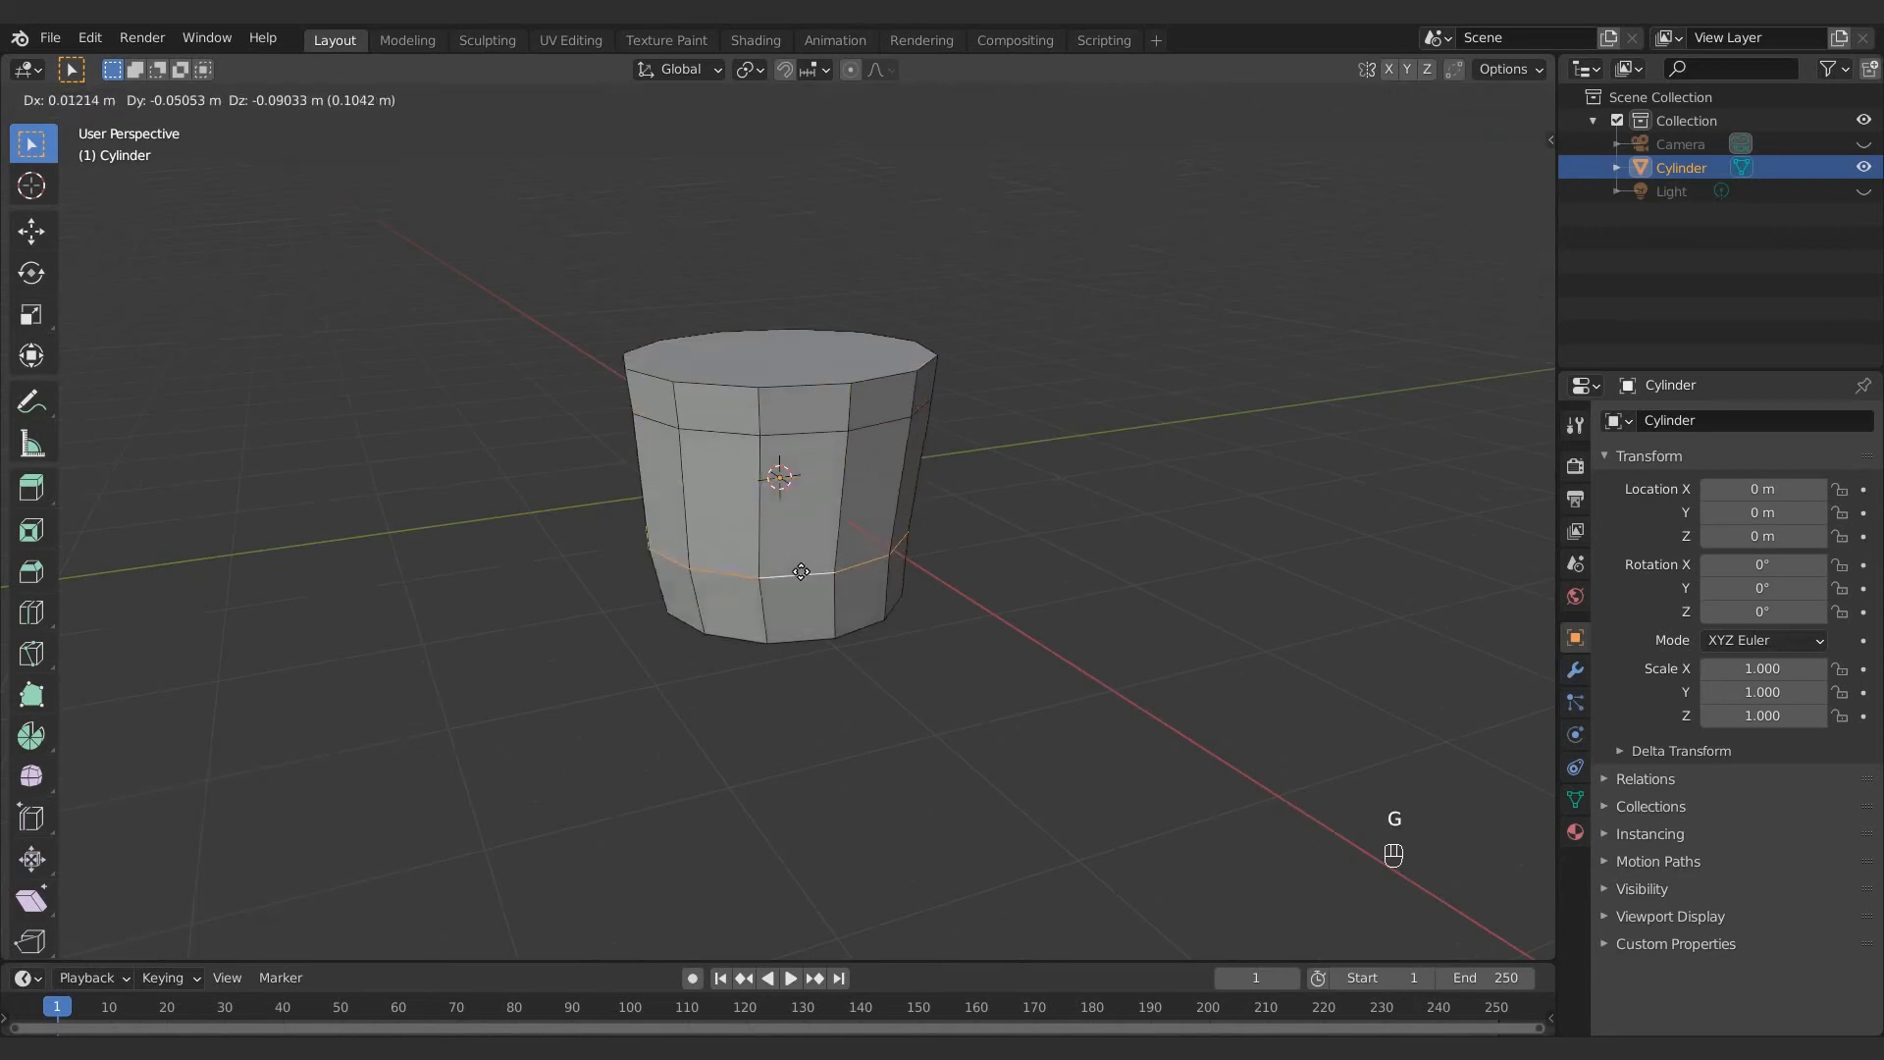
left_click(800, 613)
Add a second edge loop beside each existing one to outline two bands, and slide the upper pair slightly upward
key("ctrl+r")
left_click(842, 496)
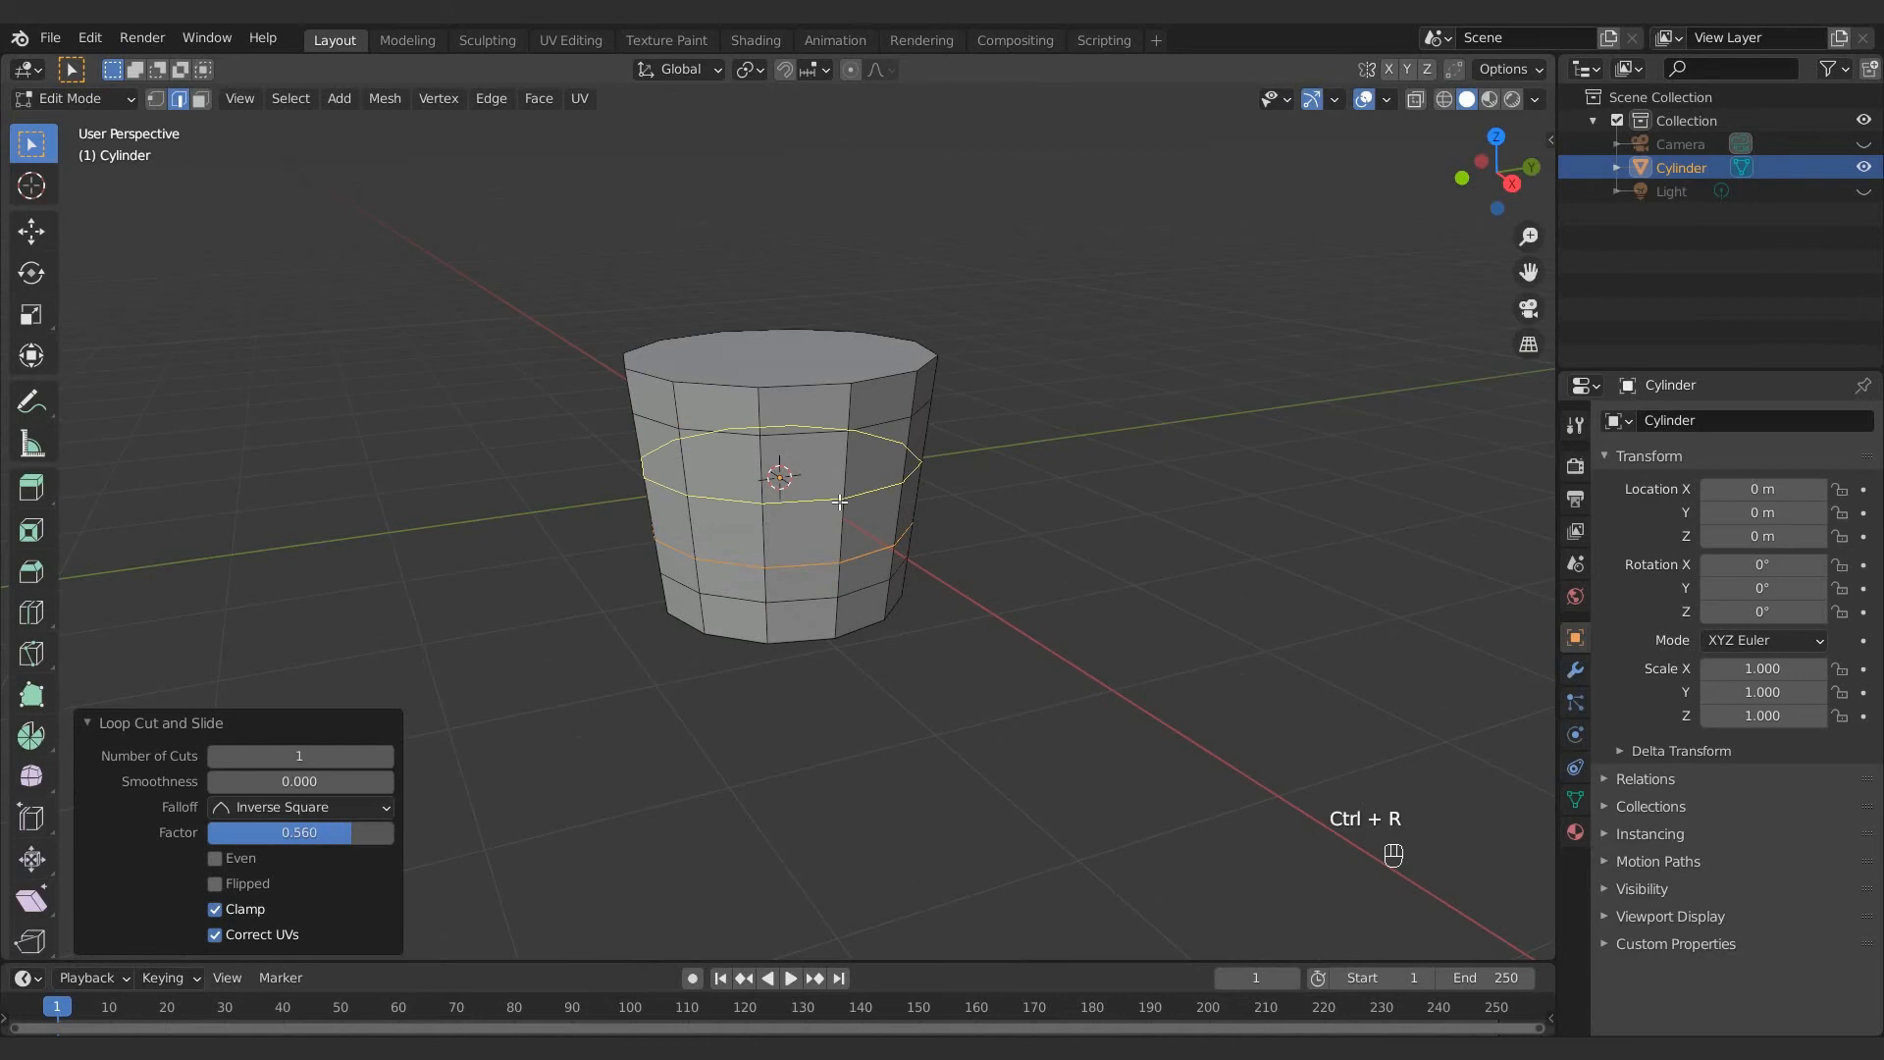
left_click(845, 471)
left_click(830, 433, "shift")
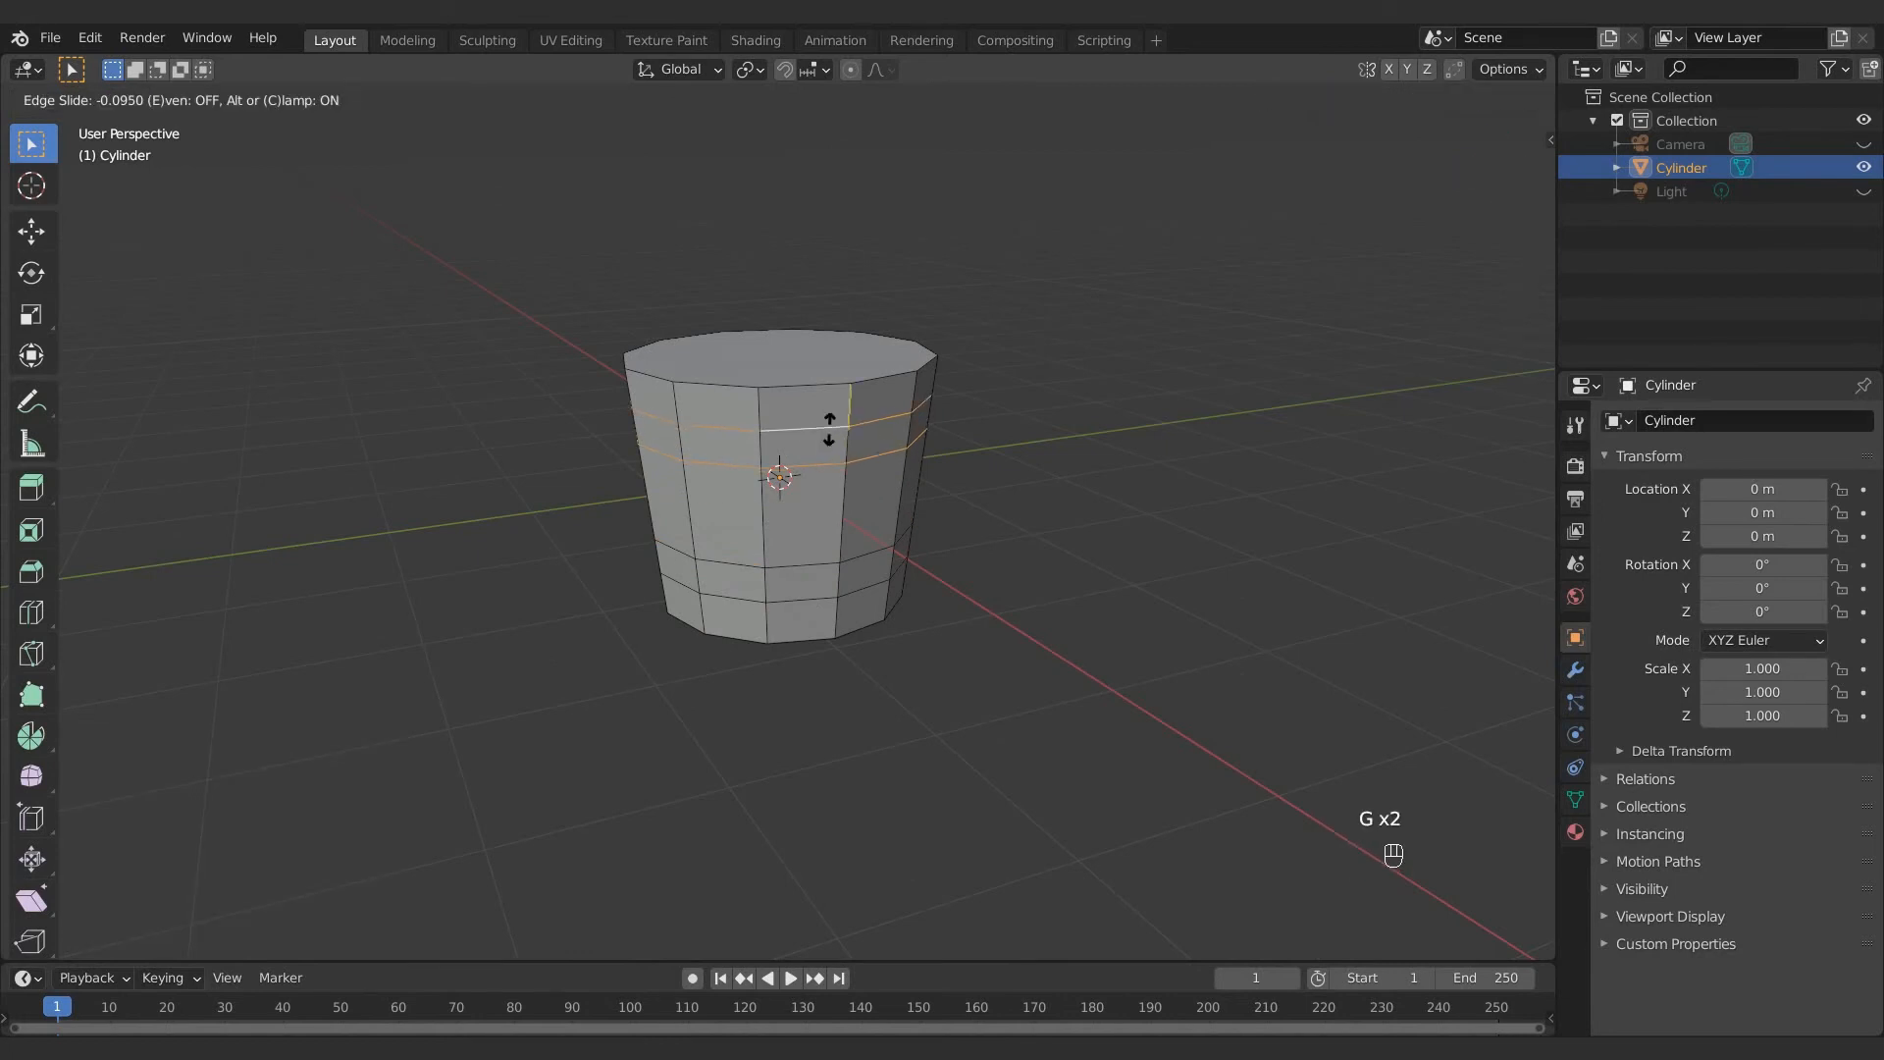
left_click(829, 429)
left_click(952, 476)
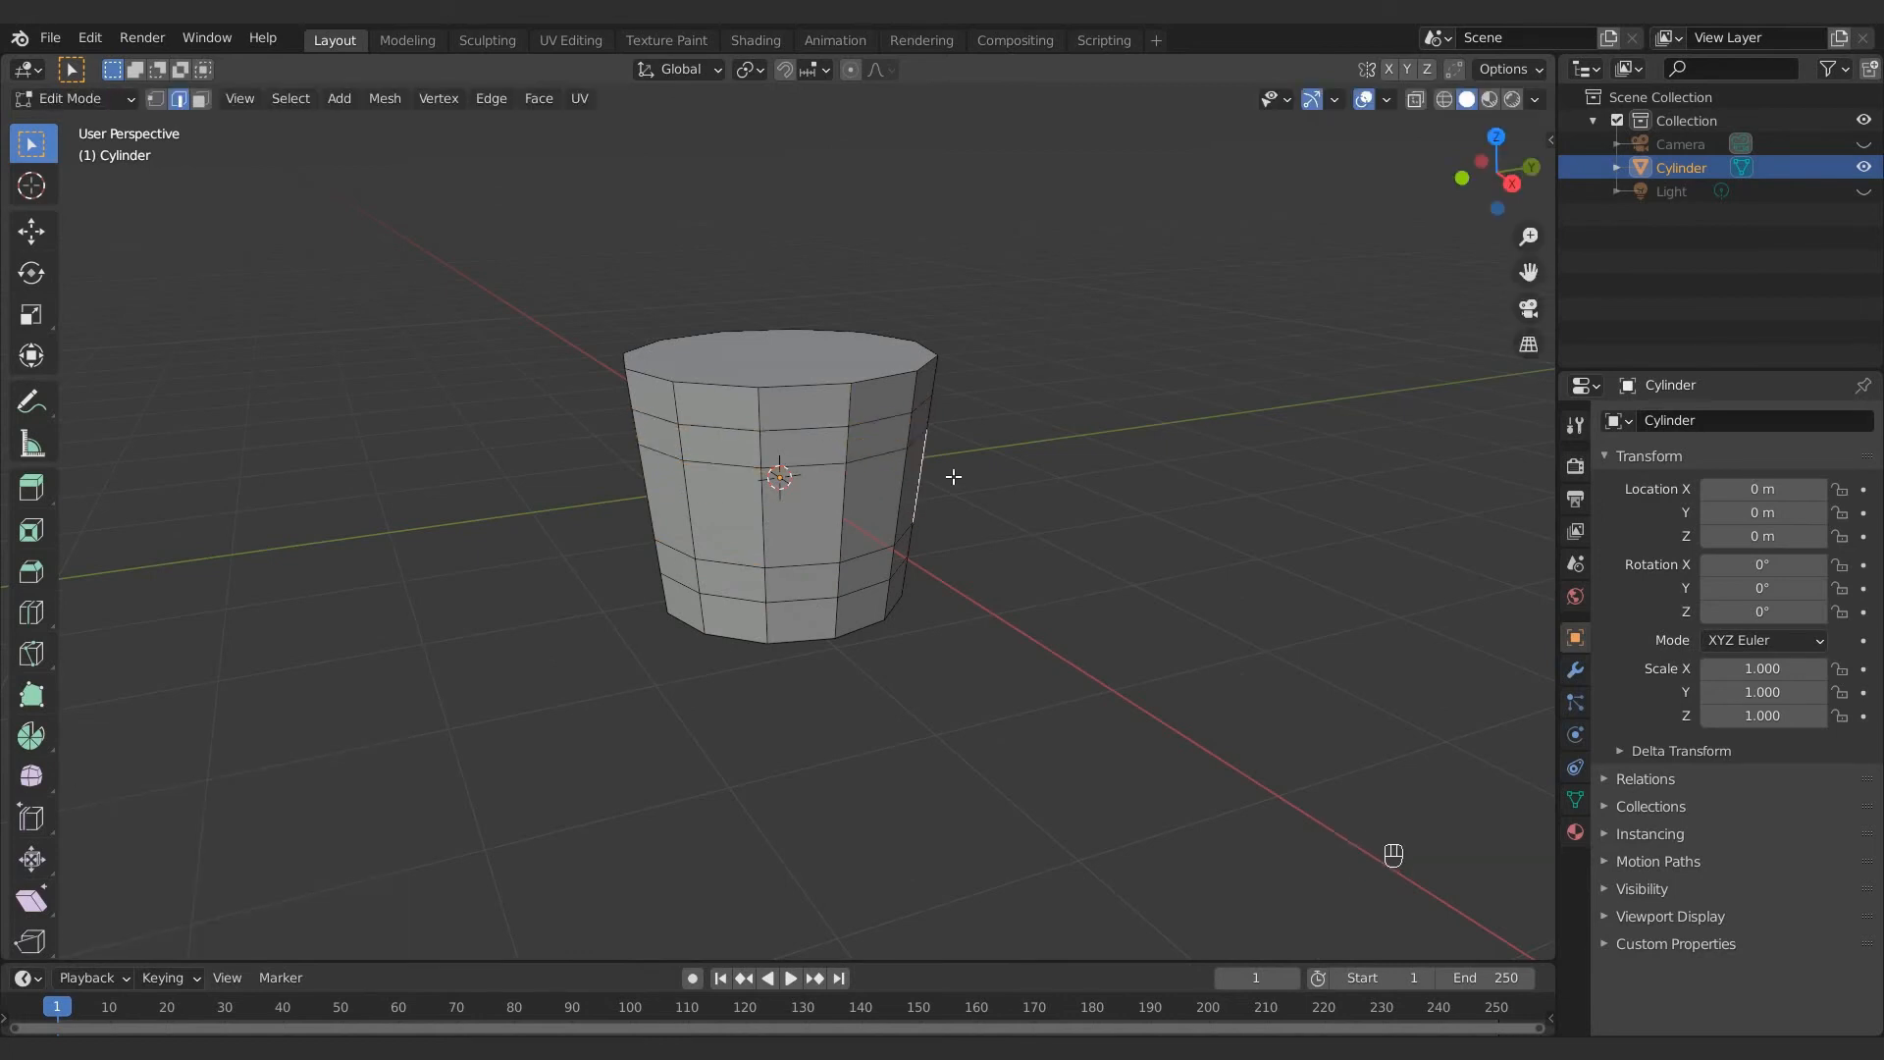
Select the faces of the upper and lower bands all the way around the cylinder
left_click(861, 441)
left_click(814, 444, "shift")
mouse_move(663, 443)
middle_mouse_down()
mouse_move(765, 461)
mouse_move(692, 465)
middle_mouse_up()
left_click(693, 579, "shift")
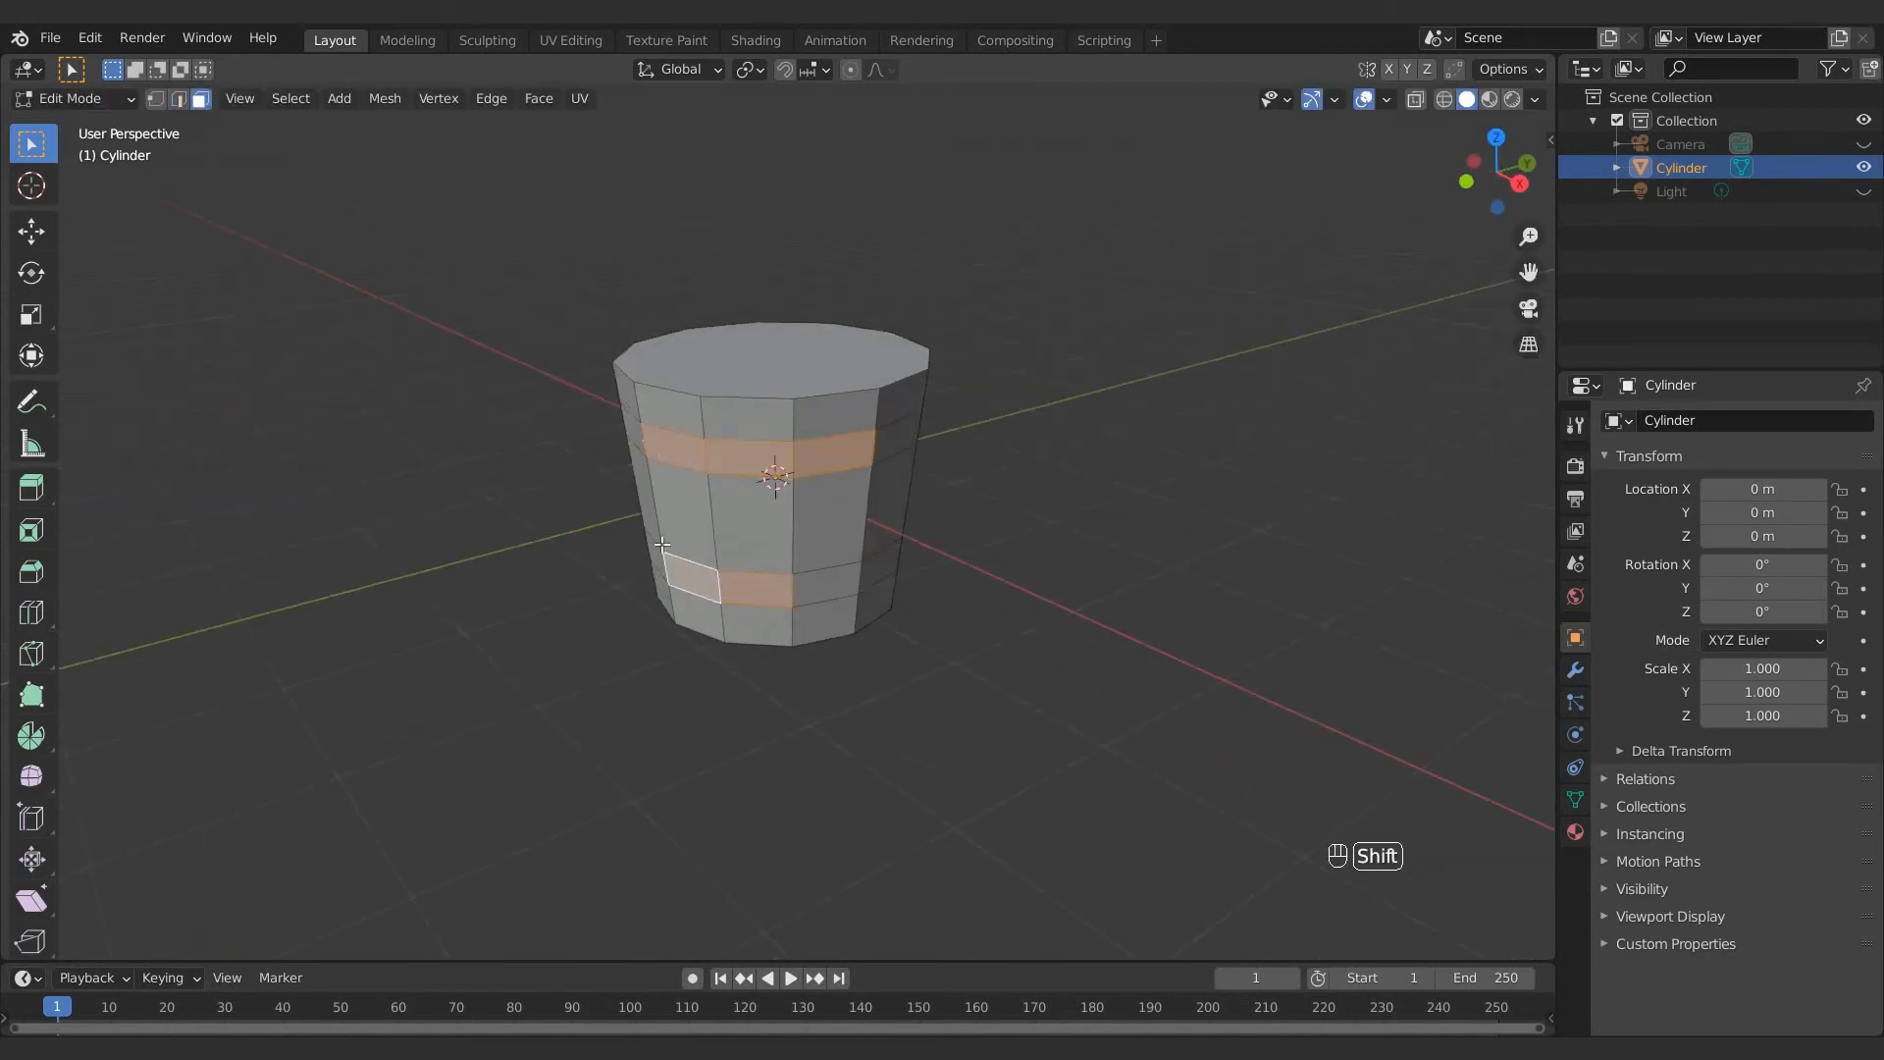
middle_click_drag(692, 579, 759, 581)
left_click(661, 452, "shift")
middle_click_drag(661, 452, 854, 457)
left_click(708, 457, "shift")
middle_click_drag(772, 591, 930, 492)
Duplicate the band faces in place and separate them into their own object
key("shift+d")
right_click(971, 483)
key("p")
left_click(1011, 487)
key("Tab")
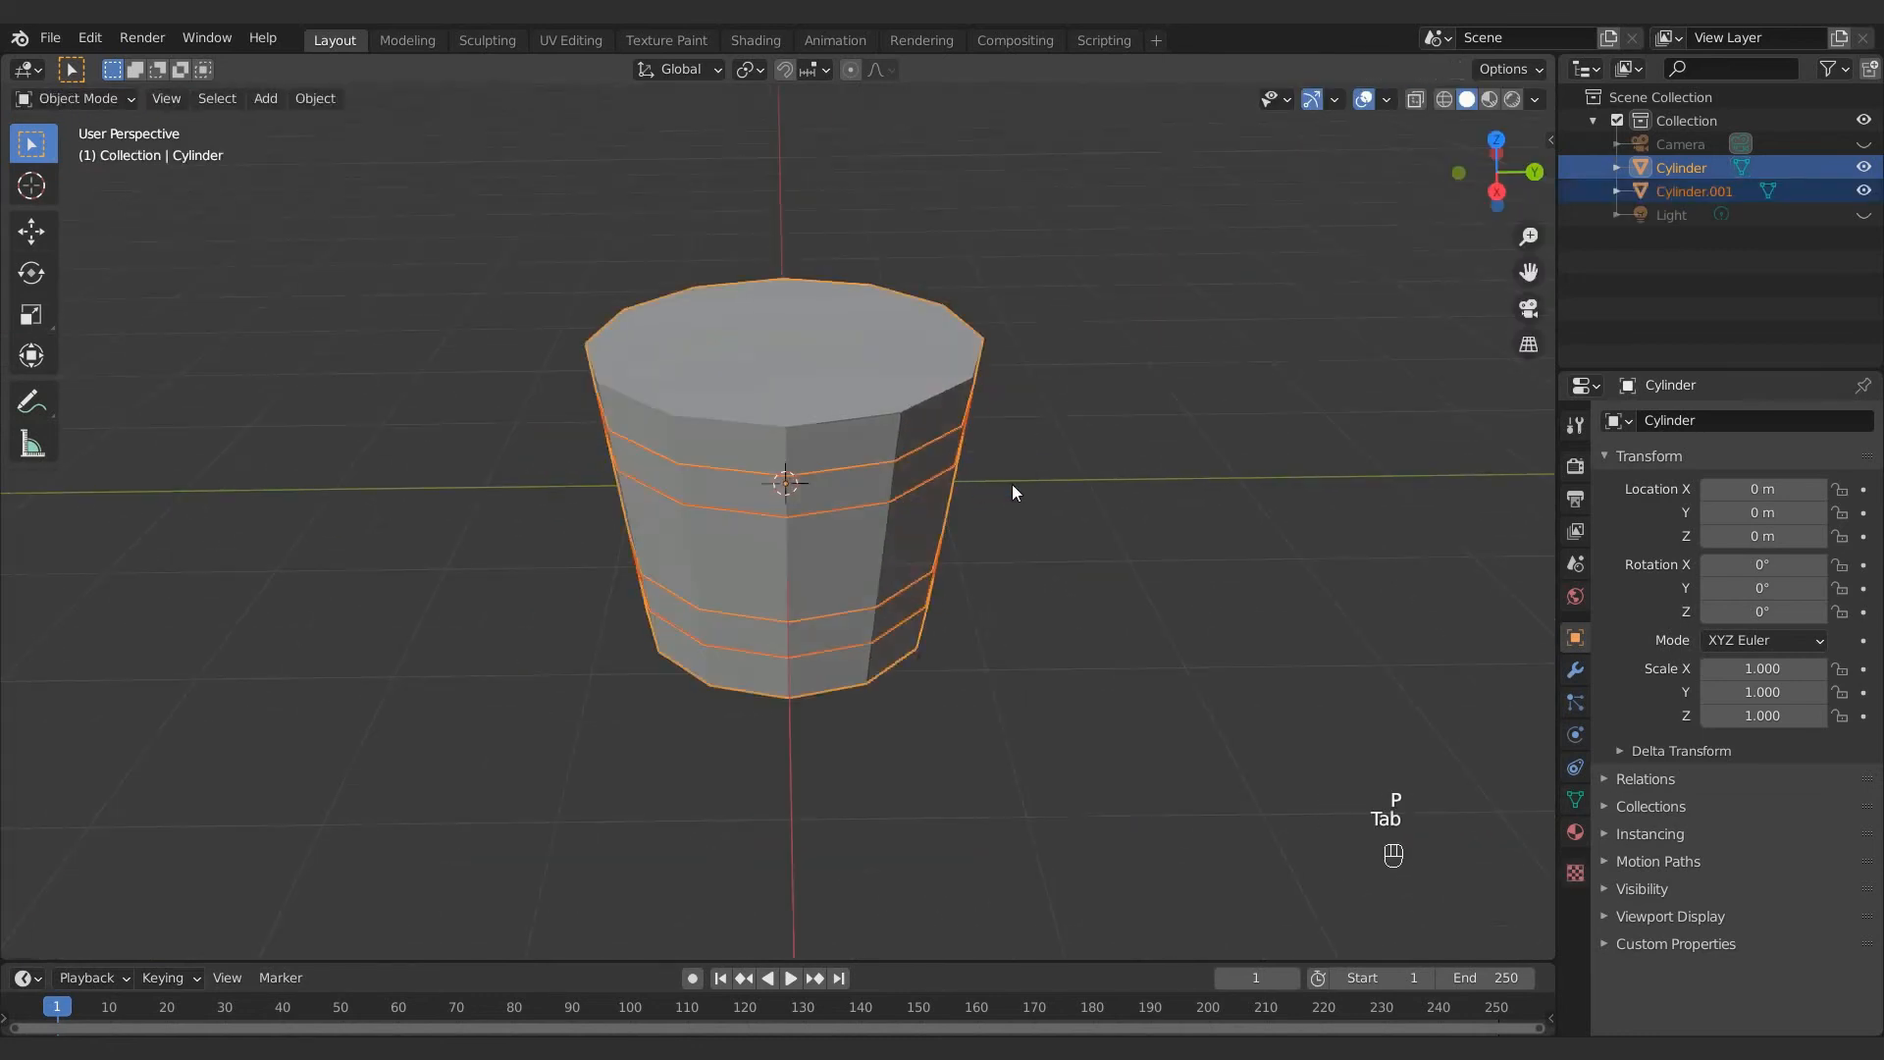
Isolate the bucket body, dissolve its four horizontal edge loops, and return to the full scene in Object Mode
key("KP_Divide")
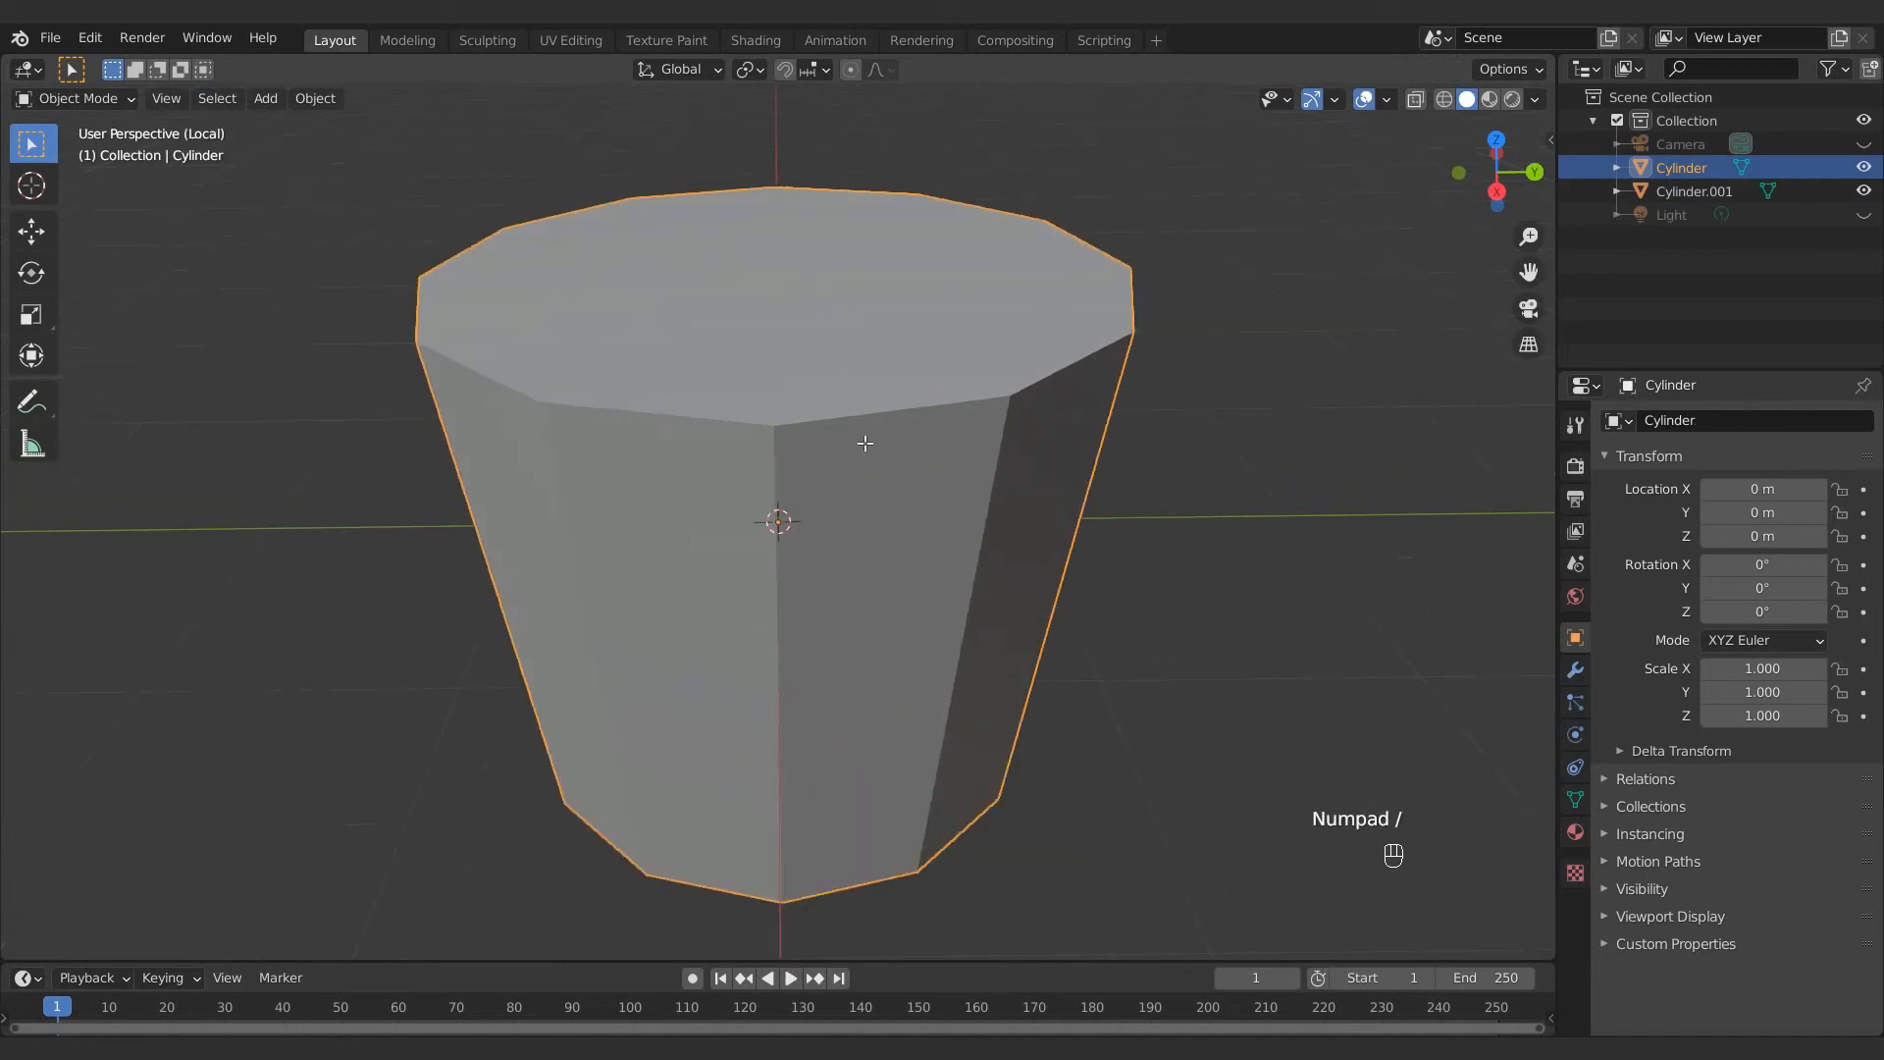
key("Tab")
left_click(703, 495, "alt")
left_click(696, 581, "alt+shift")
right_click(670, 816)
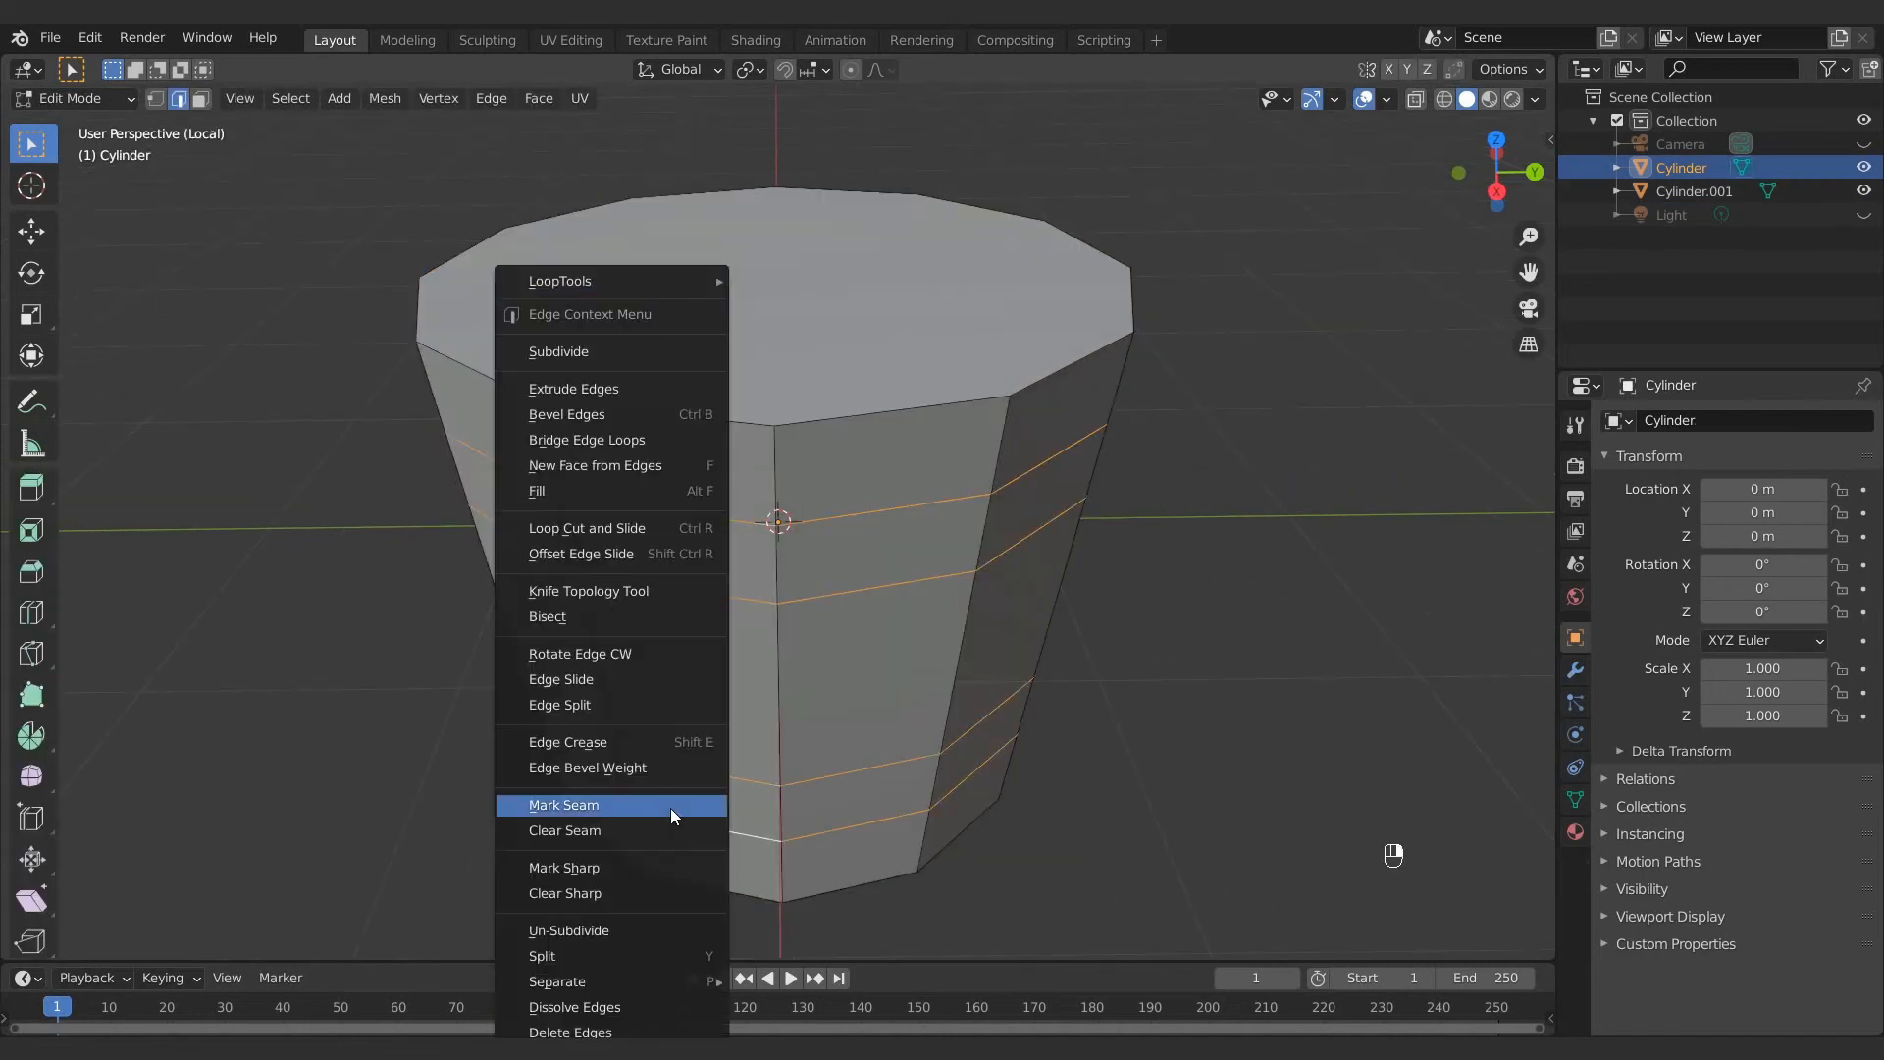
left_click(686, 993)
key("KP_Divide")
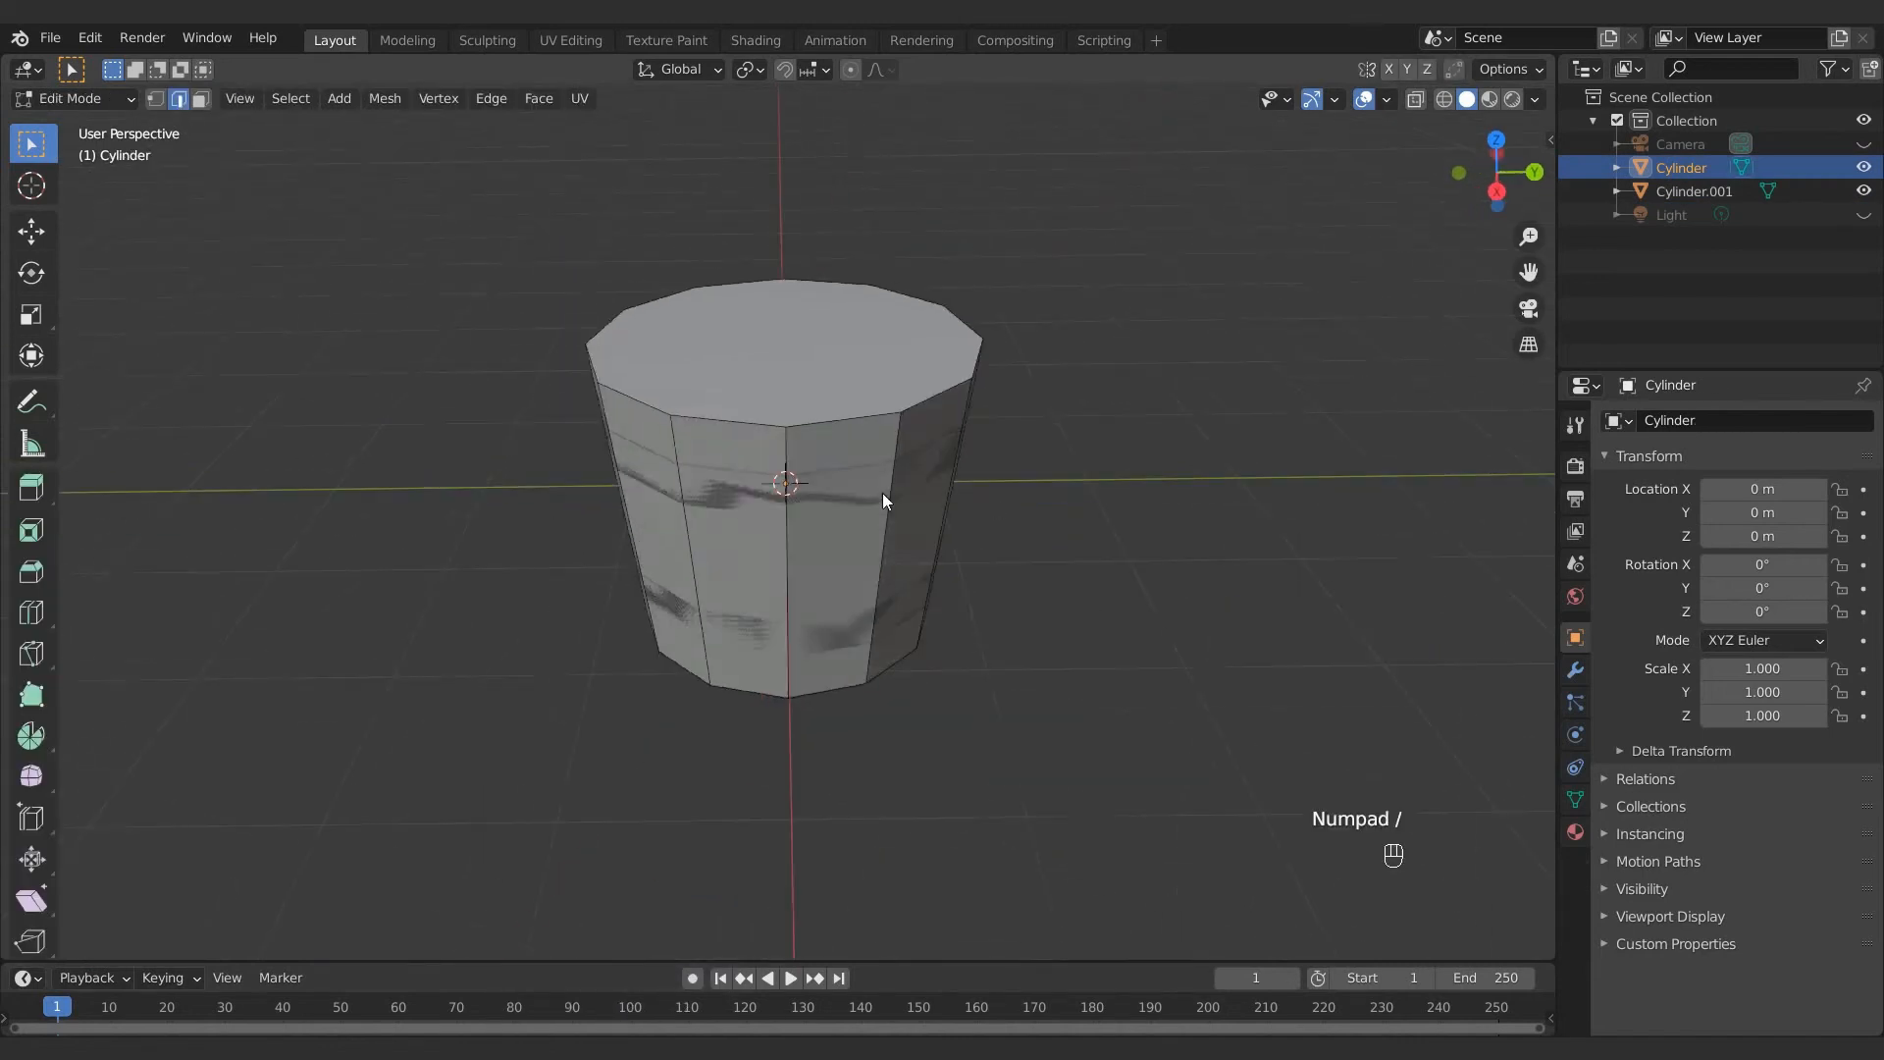
key("Tab")
Scale the separated bands up slightly so they sit outside the bucket body
left_click(883, 497)
key("s")
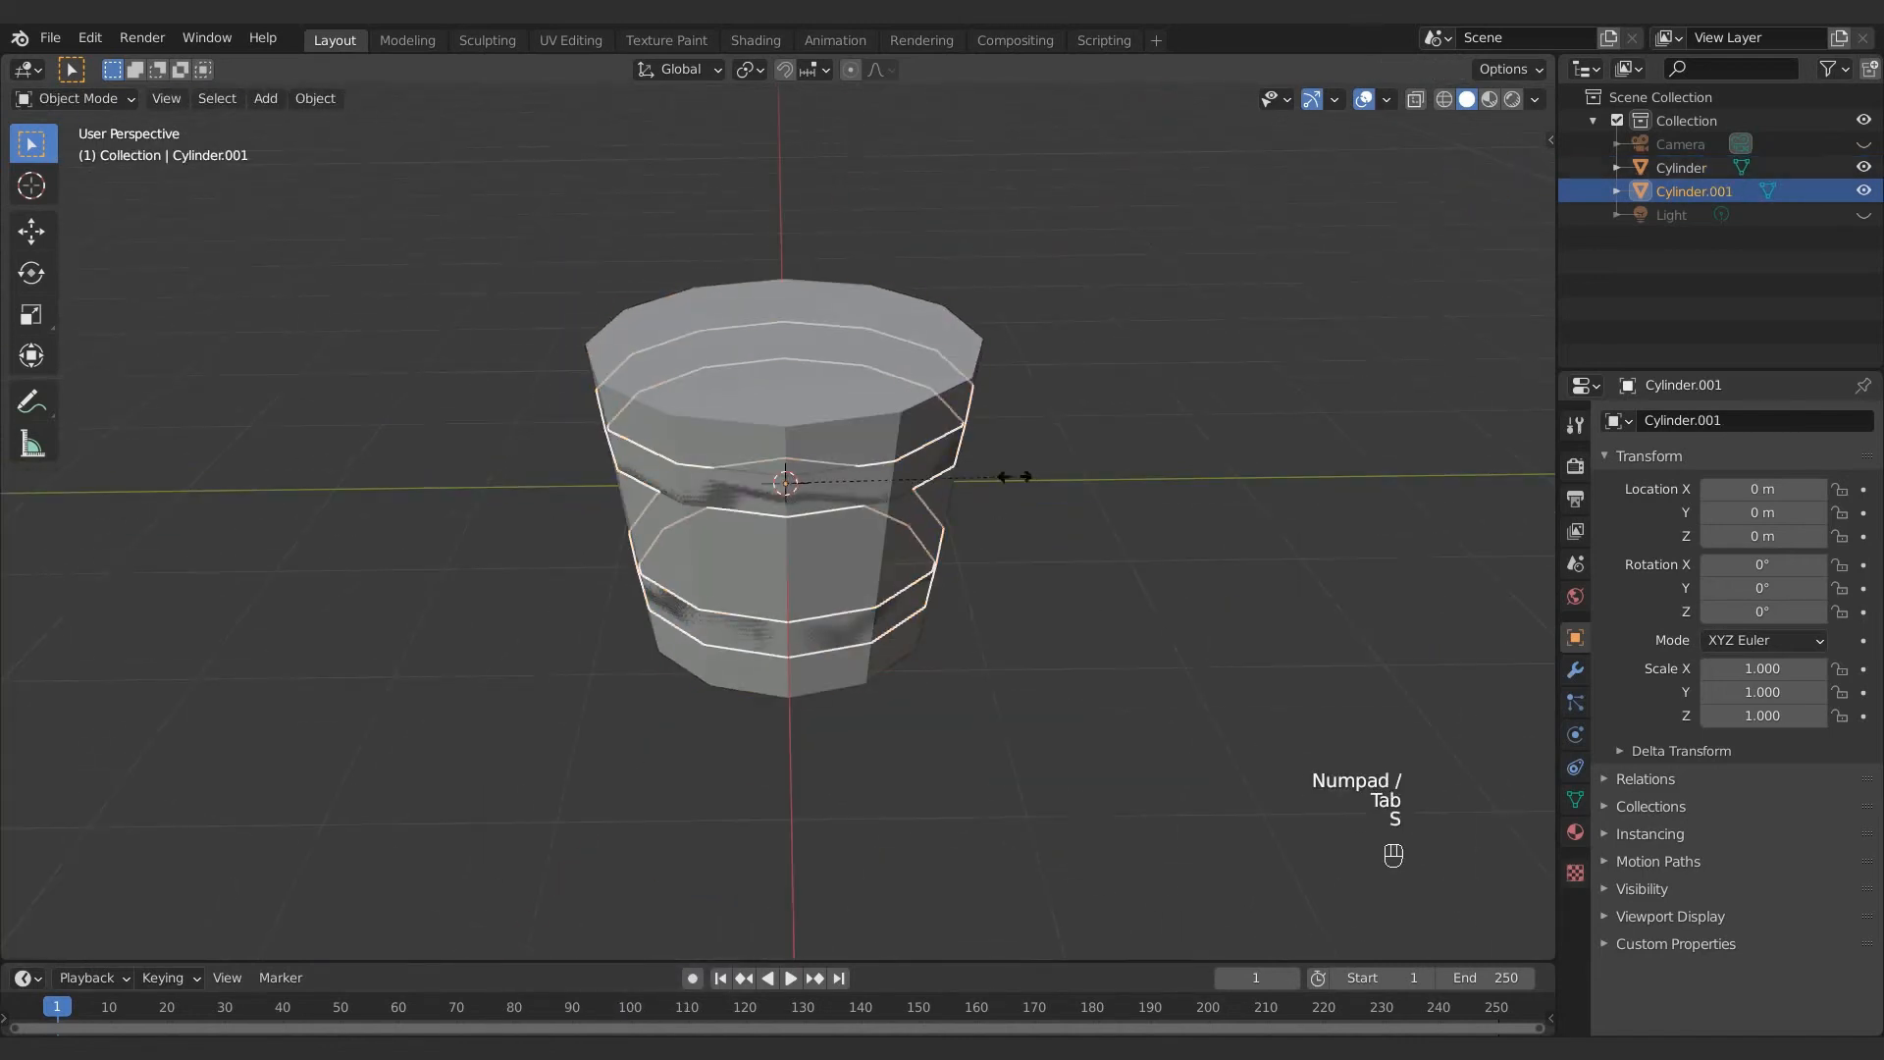
left_click(1027, 480)
Add a Solidify modifier to the bands with a thickness of 0.09 m
left_click(1574, 669)
left_click(1658, 421)
left_click(1384, 780)
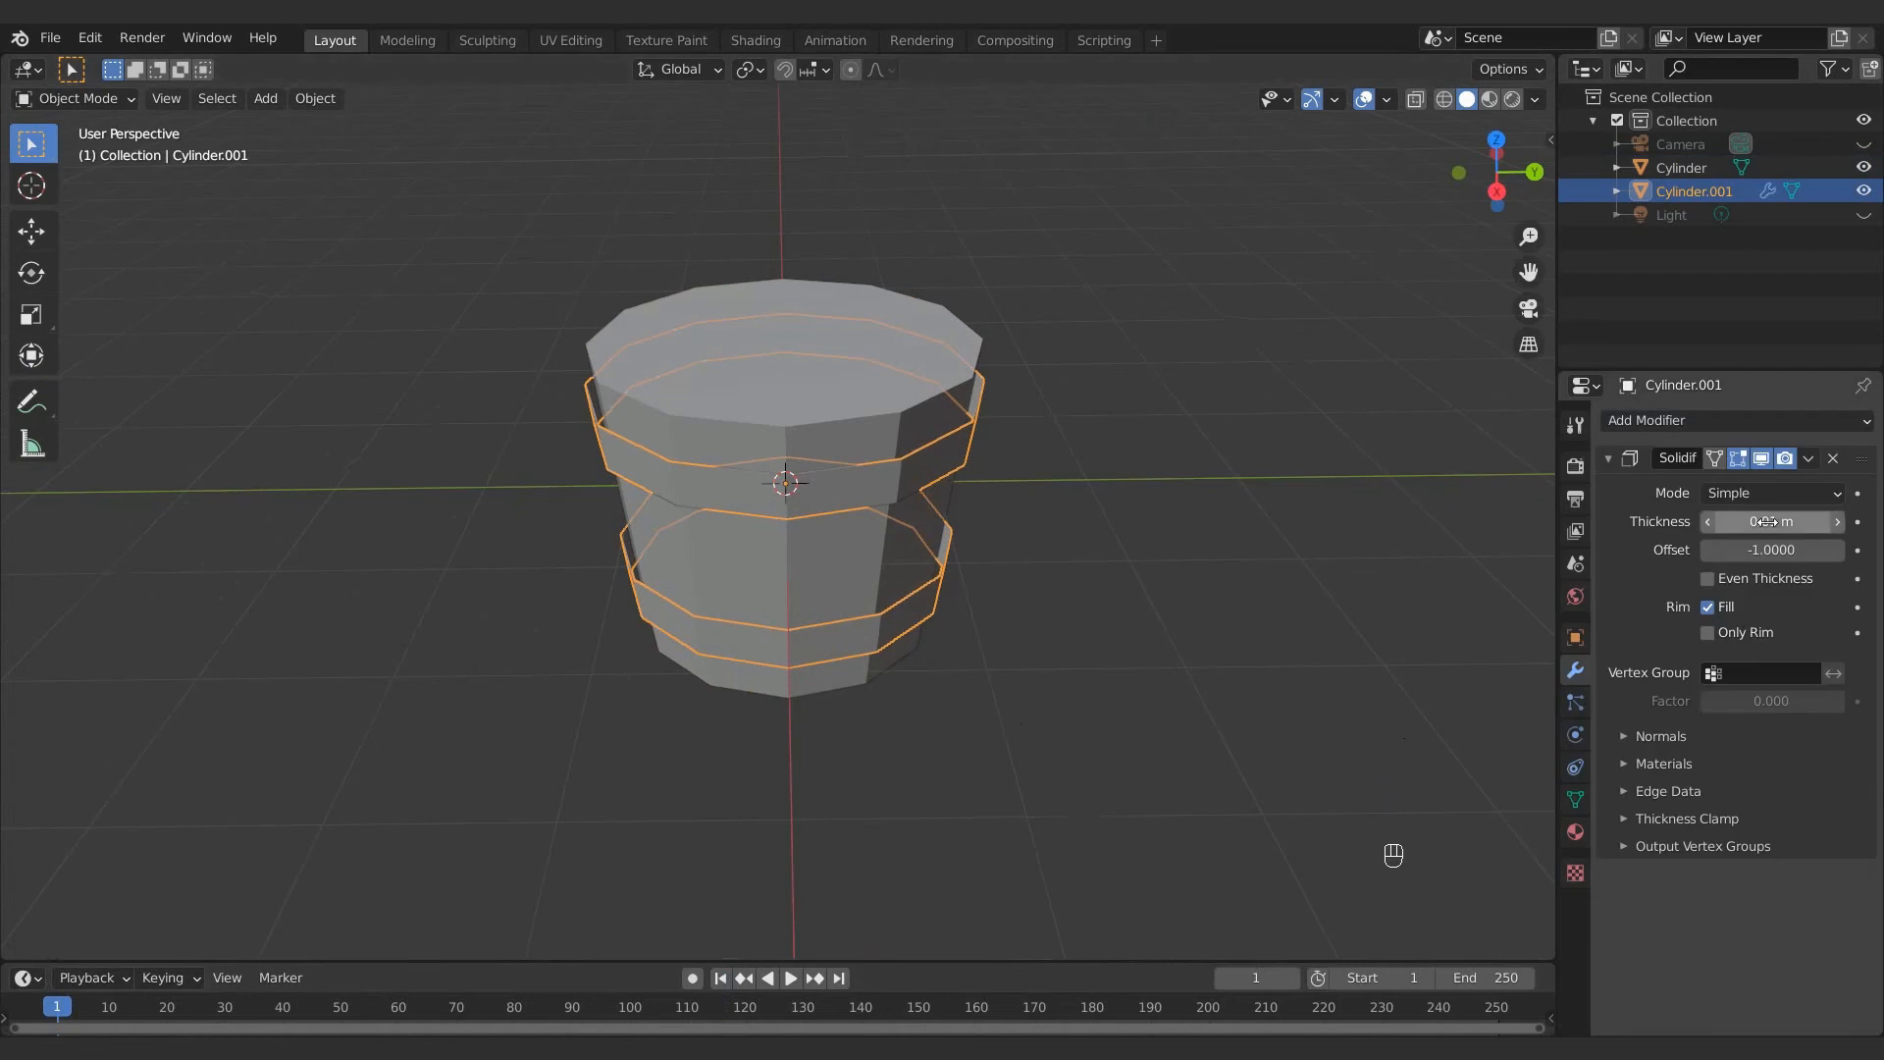
key("Tab")
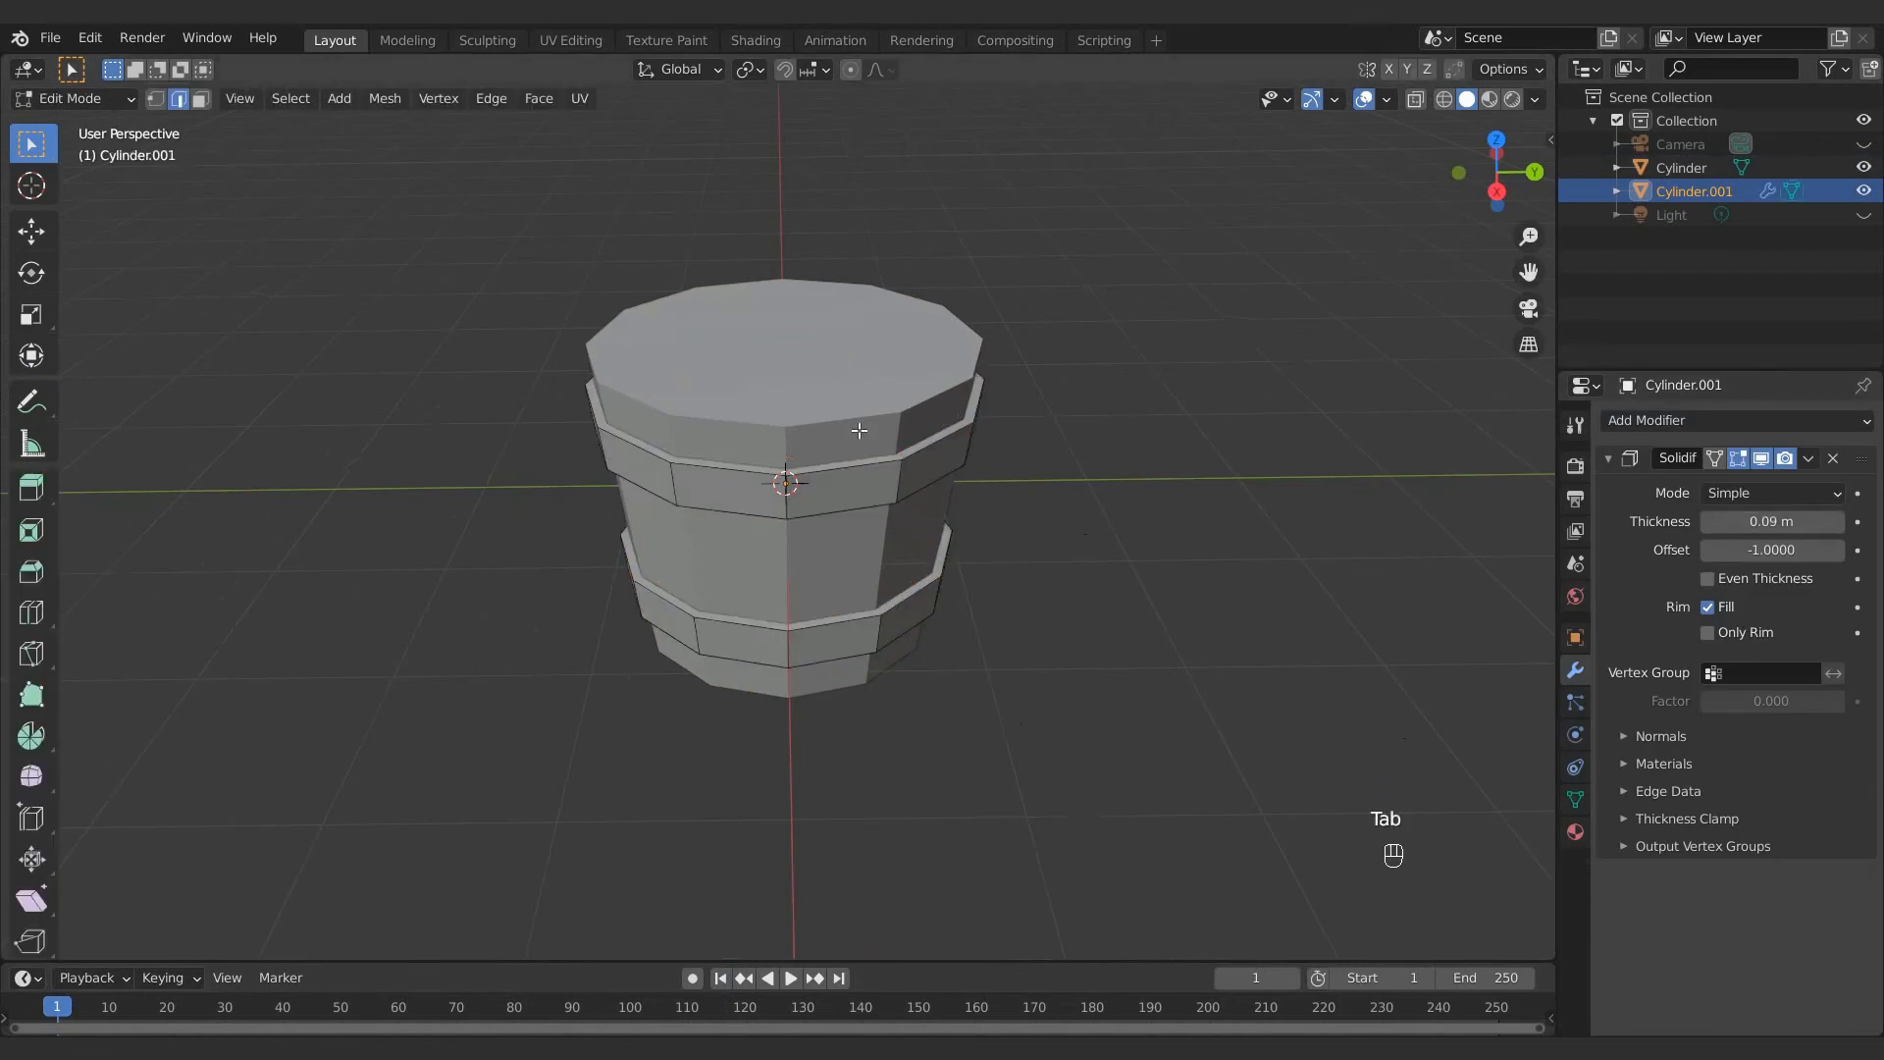
key("Tab")
Isolate the bucket body and give its vertical side edges a narrow bevel
left_click(859, 430)
middle_click_drag(1080, 382, 961, 386)
key("KP_Divide")
key("Tab")
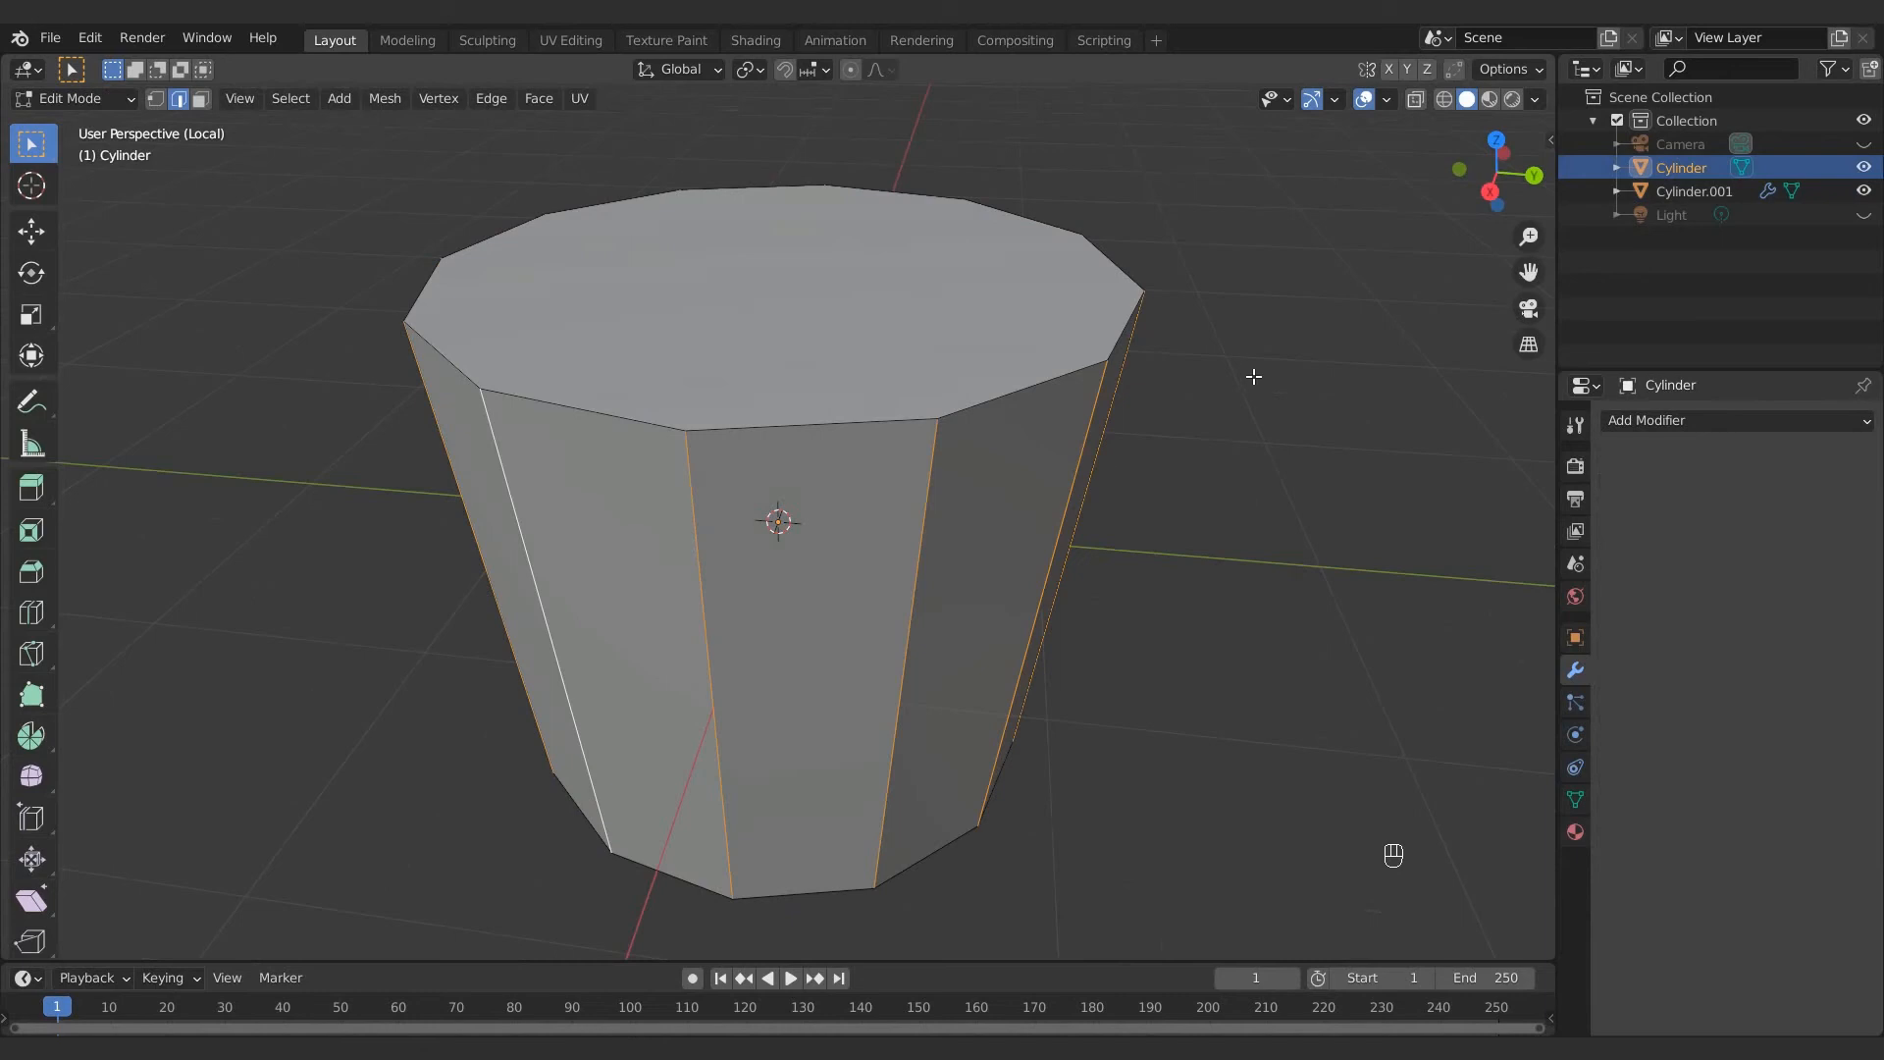
left_click(1305, 397)
key("ctrl+z")
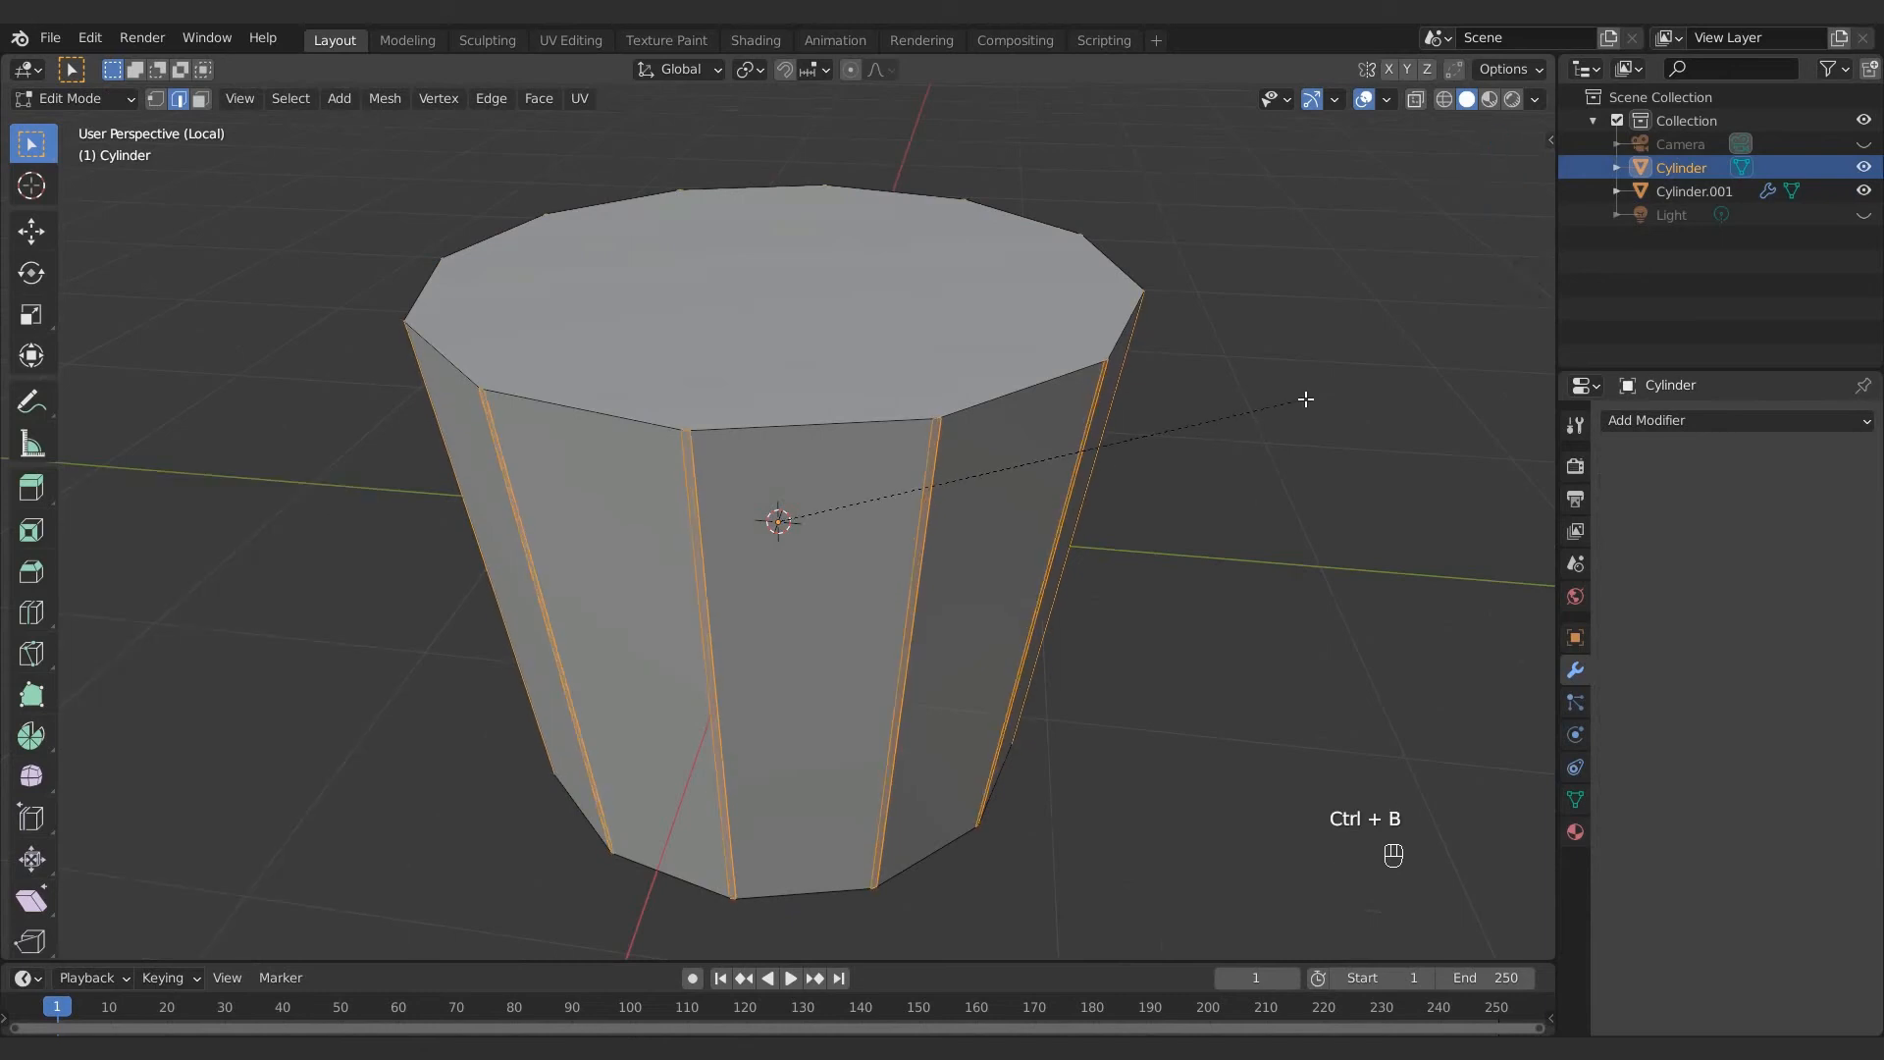
left_click(1305, 400)
Extrude the wide side faces in place and scale them outward to about 1.04 with Z locked, forming raised planks
middle_click_drag(608, 334, 395, 320)
left_click(201, 98)
middle_click_drag(1051, 504, 919, 482)
left_click(867, 500, "shift")
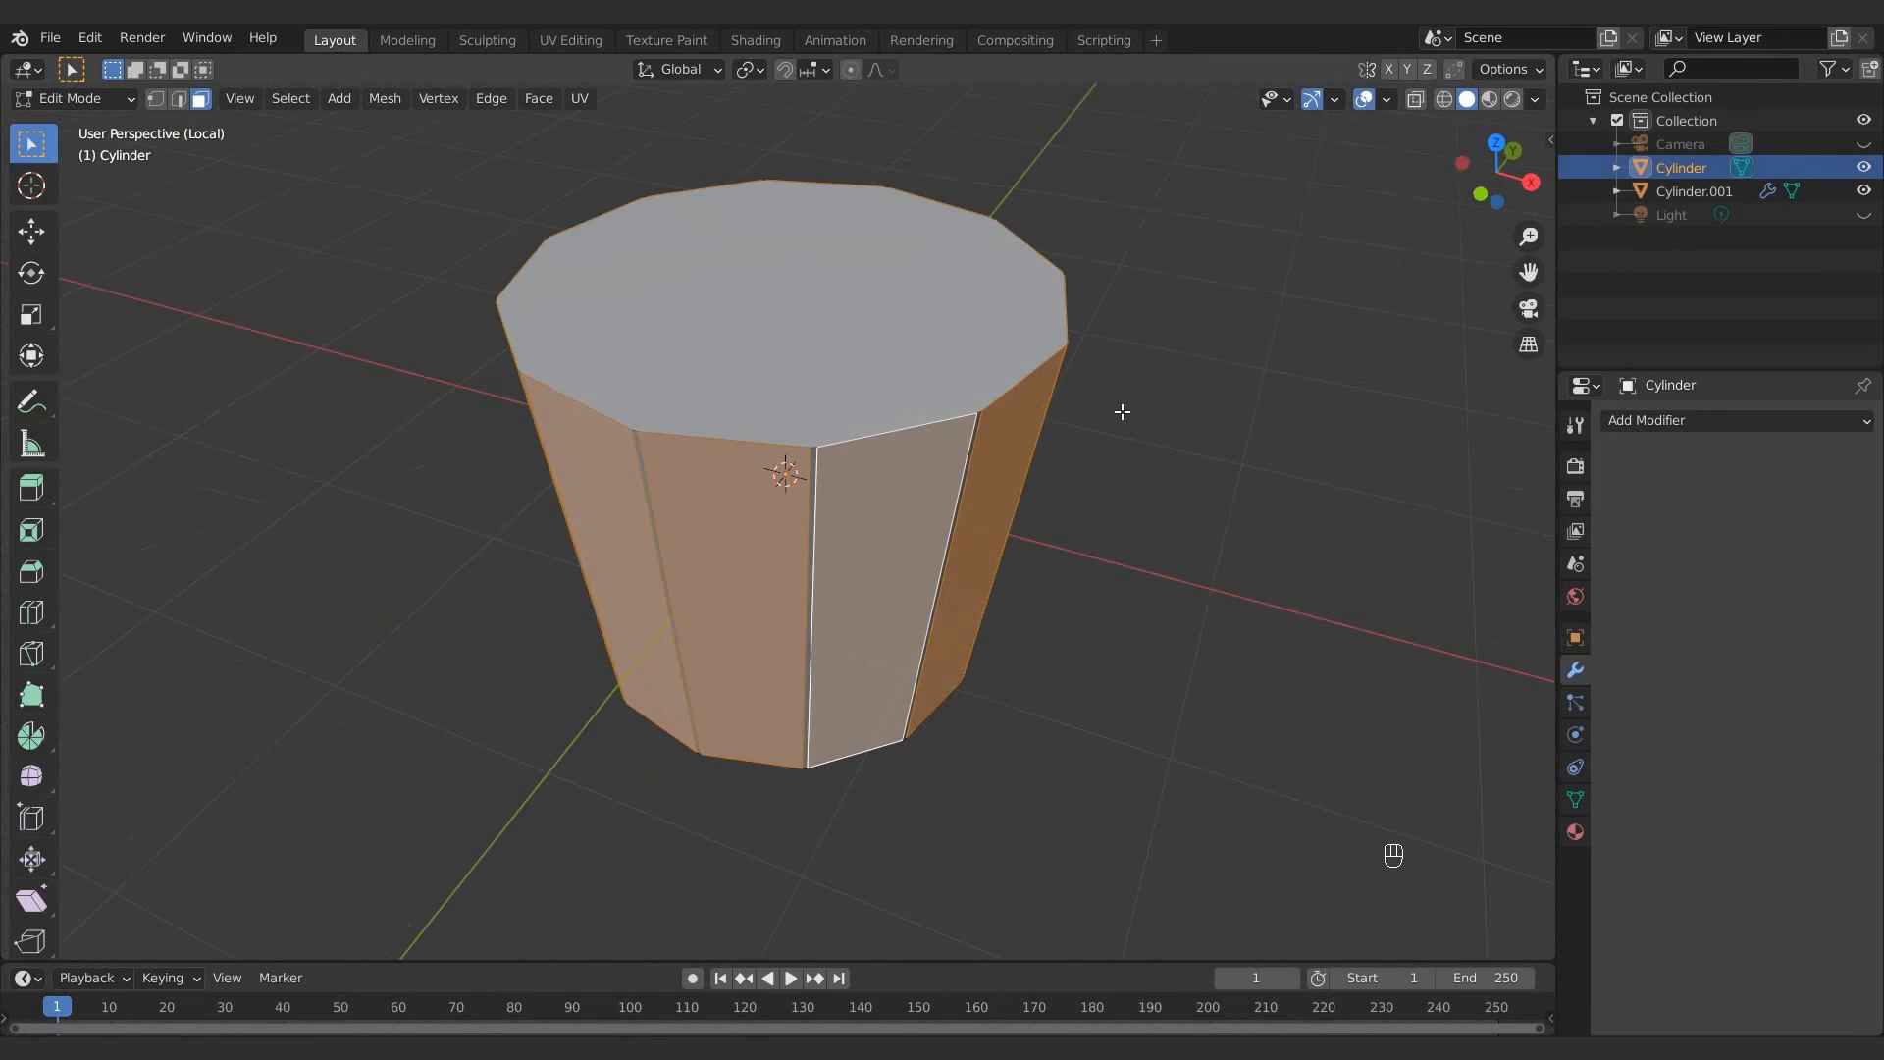
key("e")
right_click(1122, 411)
key("s")
key("shift+z")
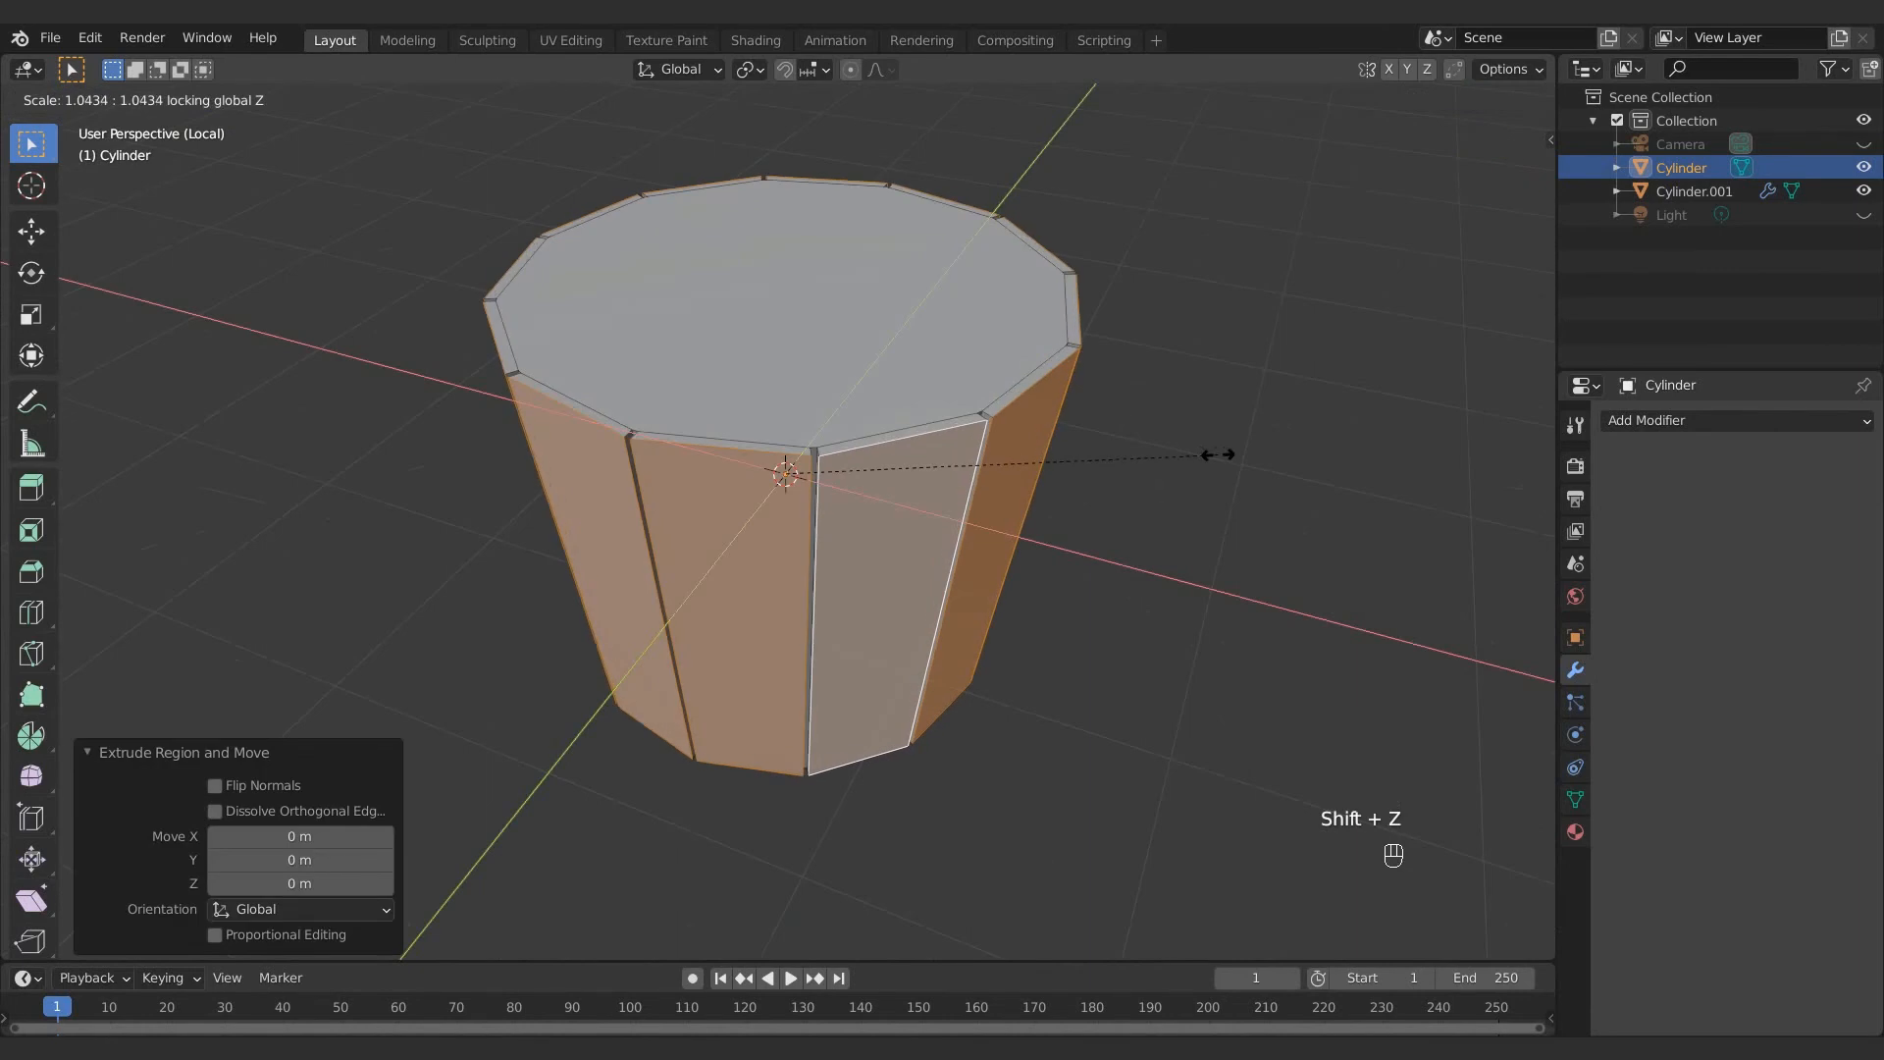
left_click(1218, 455)
Inset the top and bottom faces of the bucket body and scale the inset faces to 0.963
left_click(808, 300)
middle_click_drag(905, 341, 877, 191)
left_click(820, 690, "shift")
key("i")
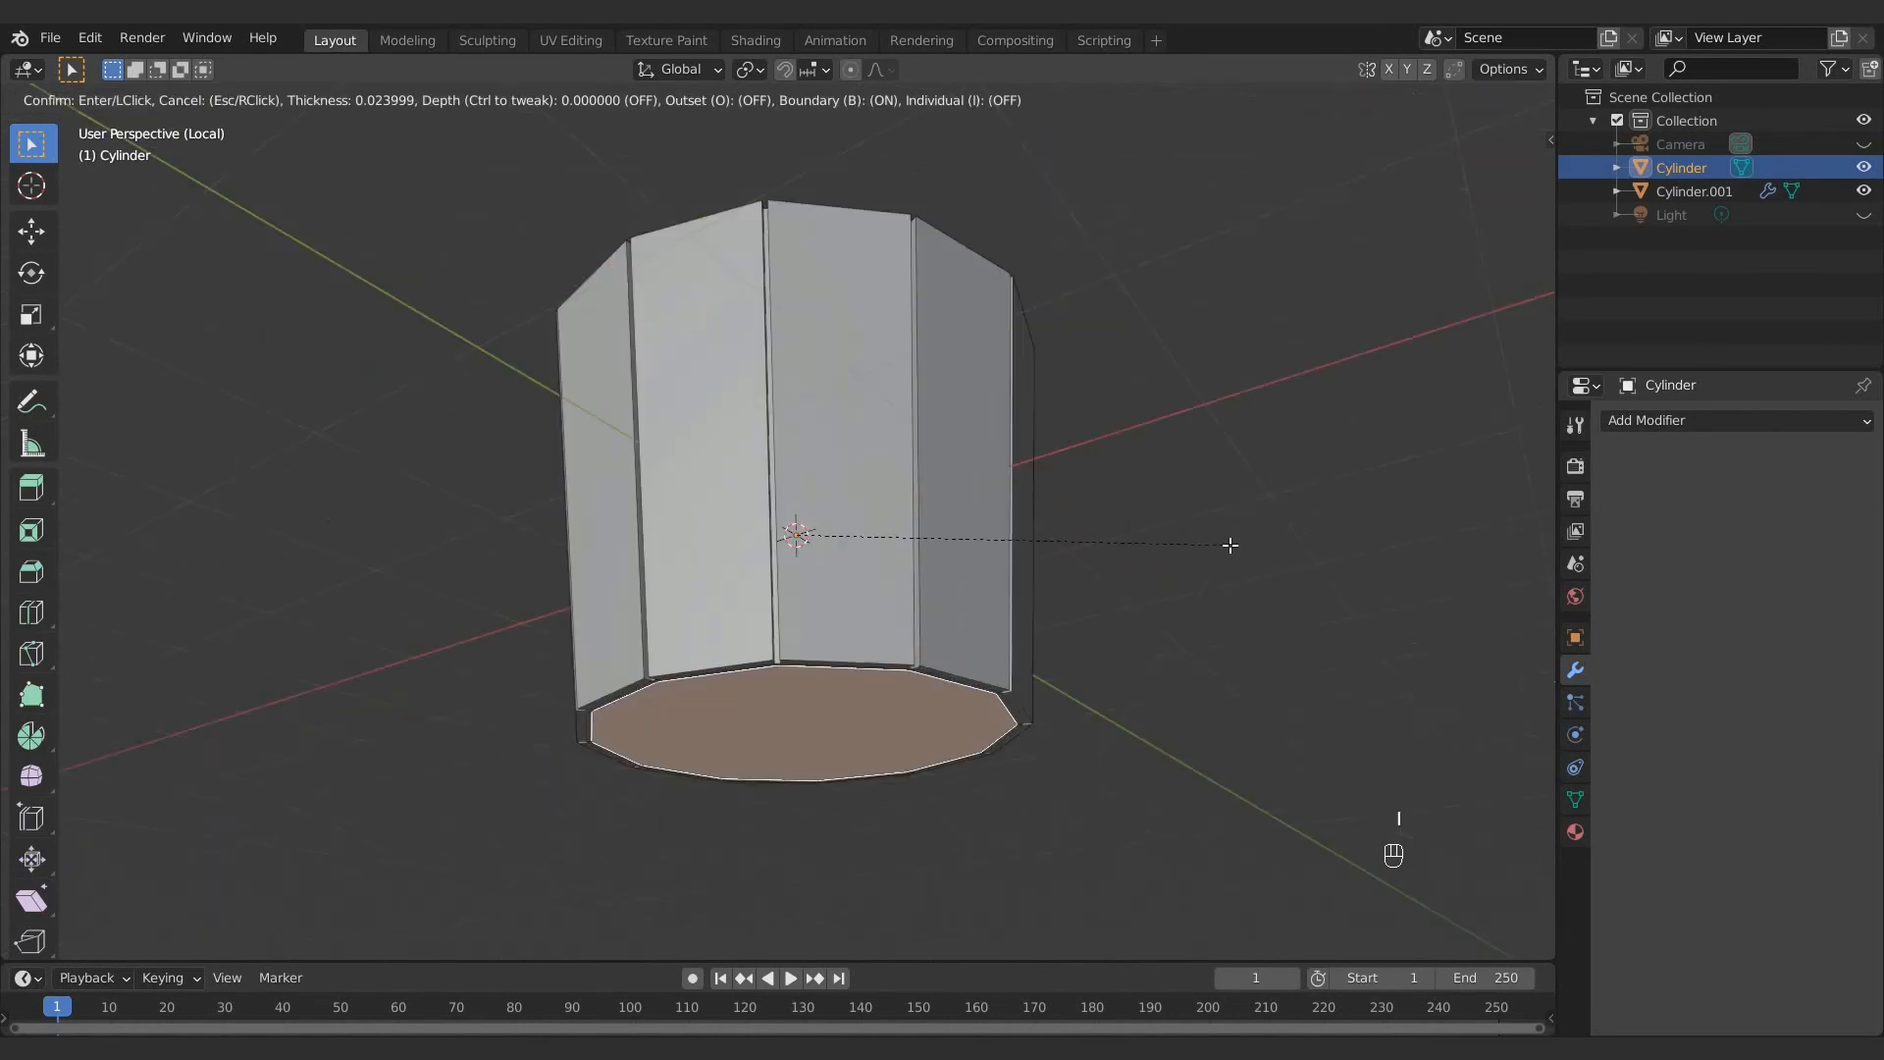
left_click(1223, 548)
middle_click_drag(1034, 349, 1056, 547)
key("s")
left_click(1122, 292)
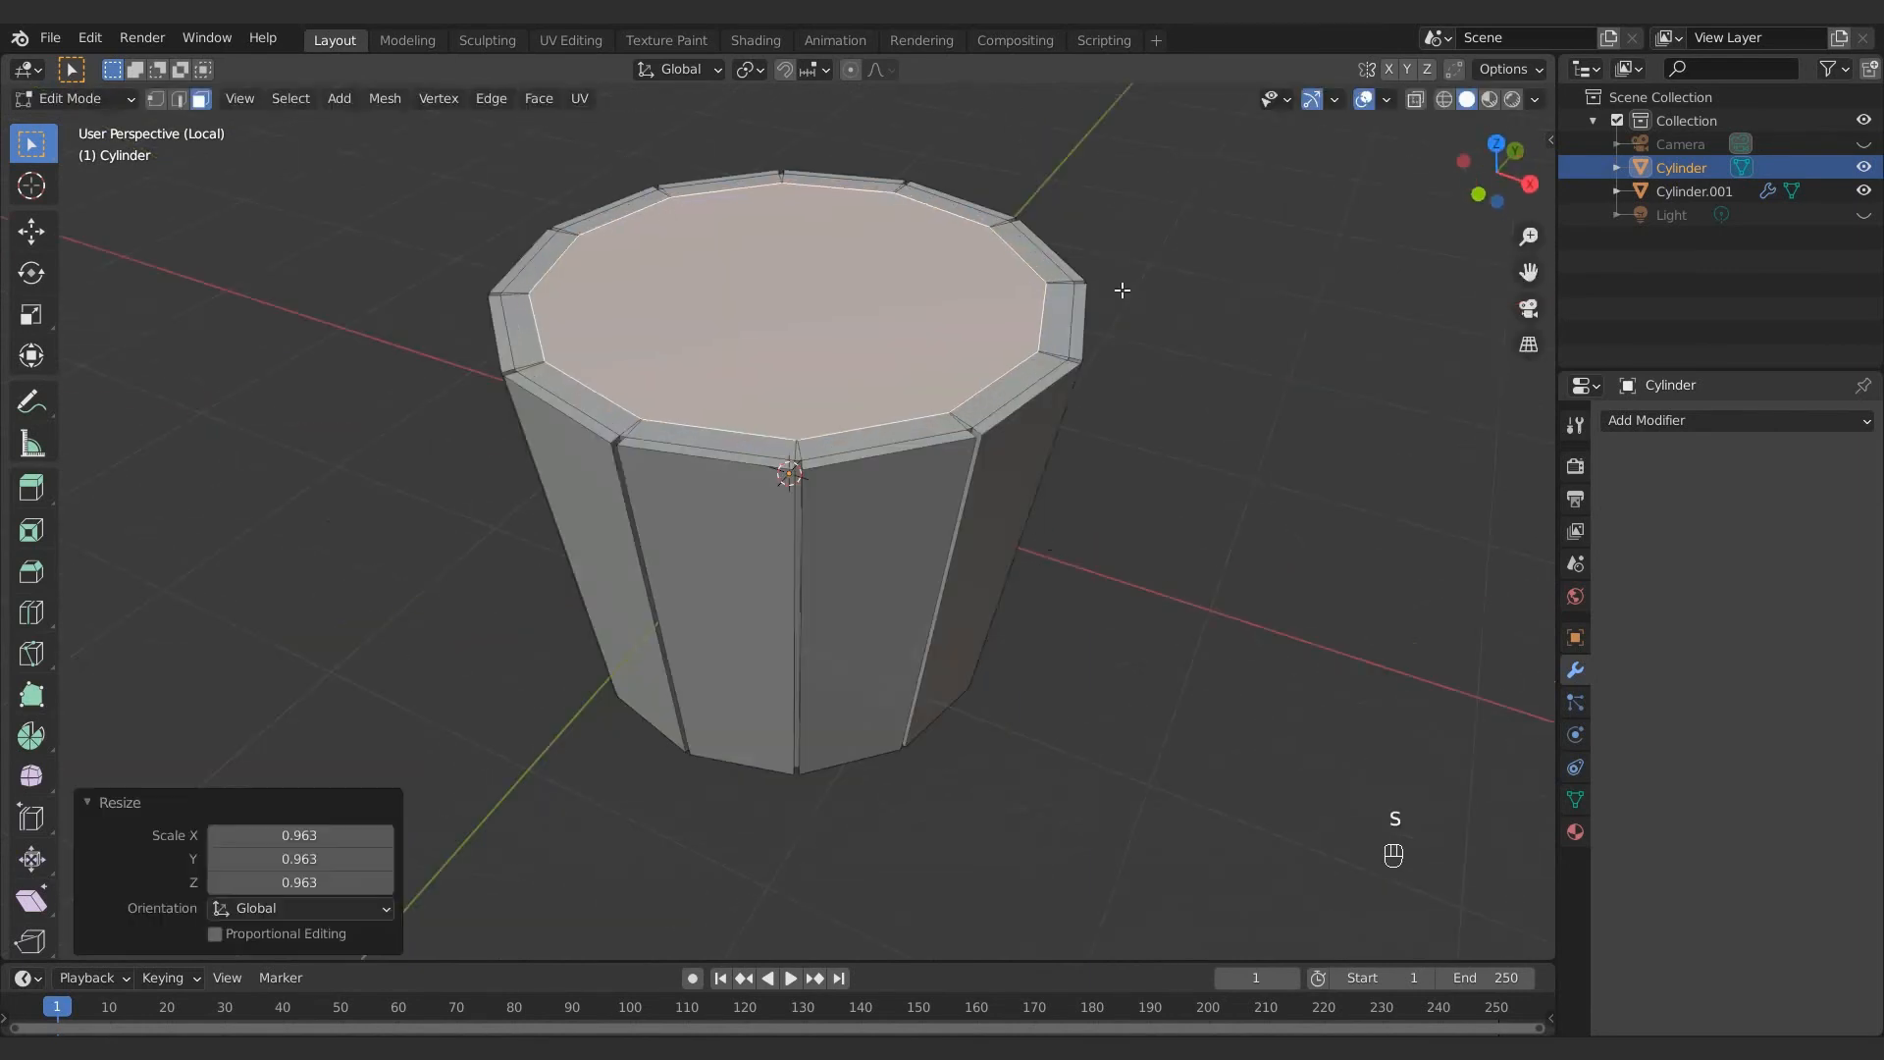
Extrude the top face down into the bucket and scale it down to follow the tapered walls
key("e")
left_click(824, 537)
key("s")
middle_click_drag(1026, 363, 981, 172)
left_click(1039, 428)
Extrude the underside face slightly upward along Z to recess the base, and return to the full scene
left_click(749, 769)
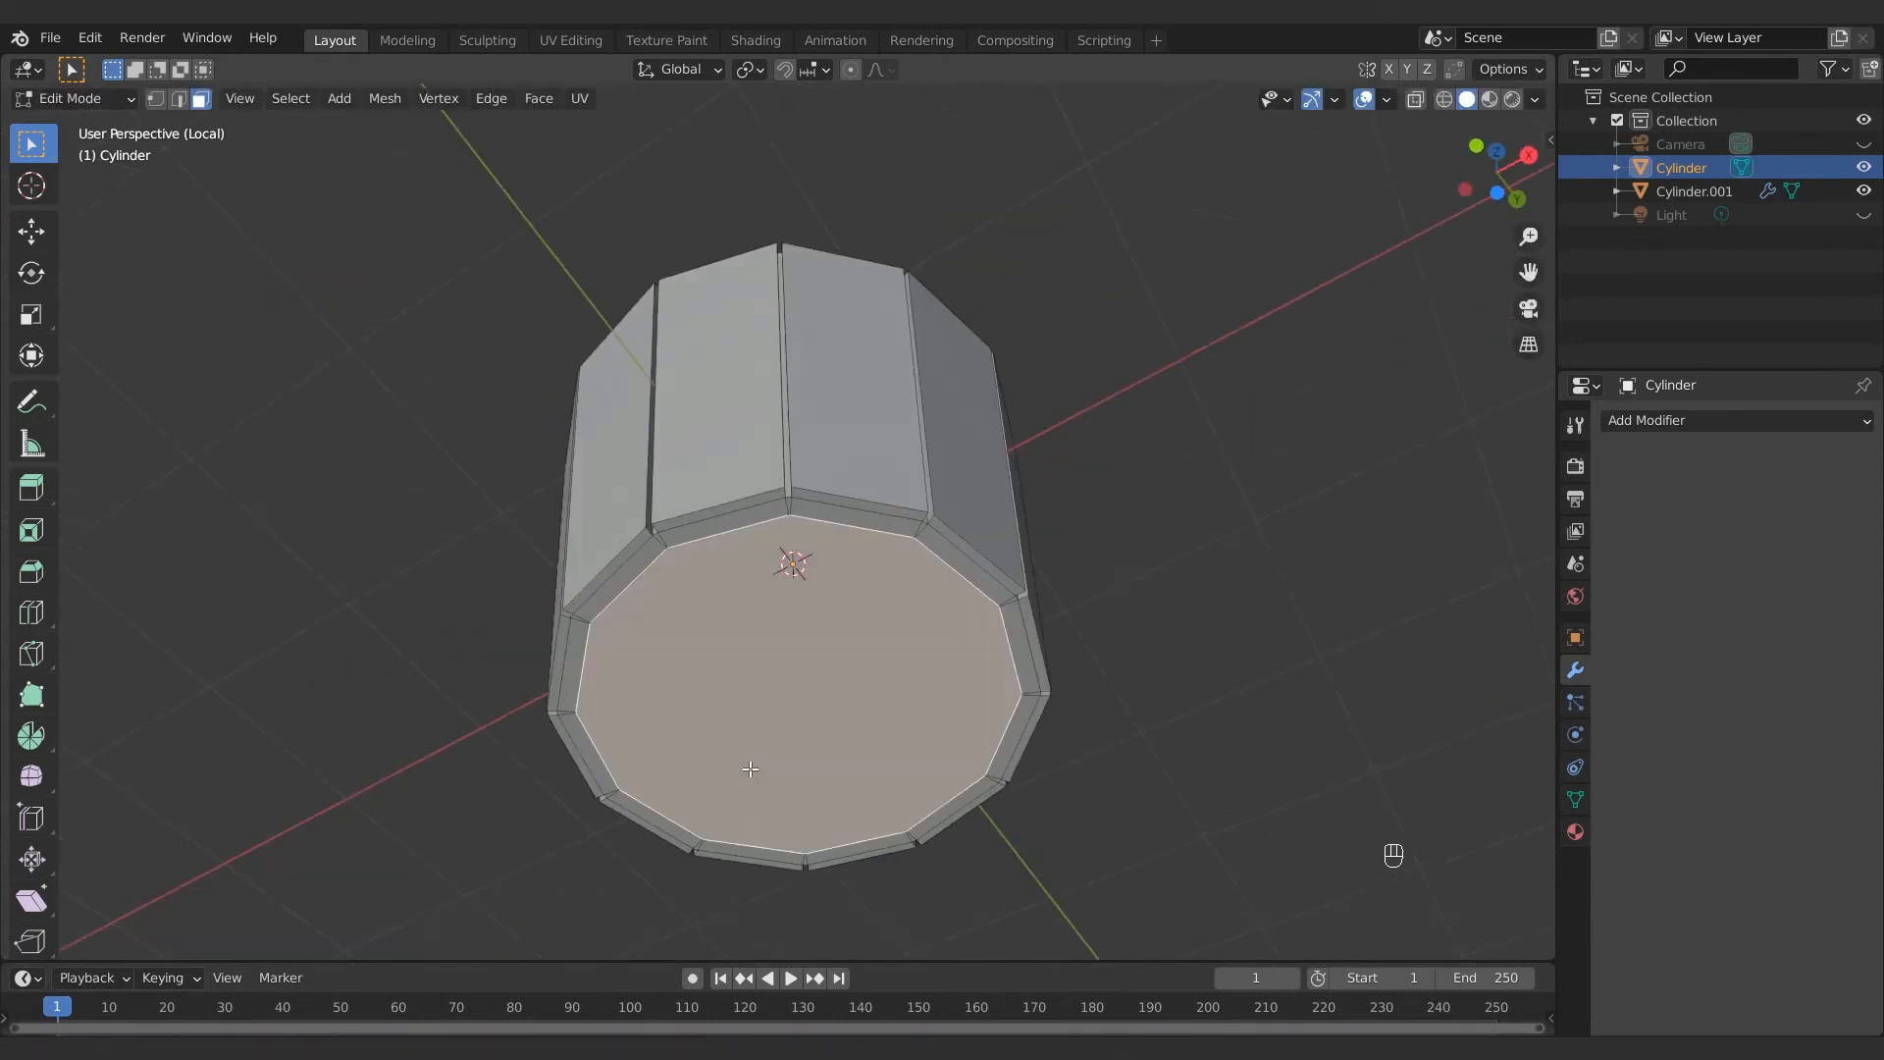
key("e")
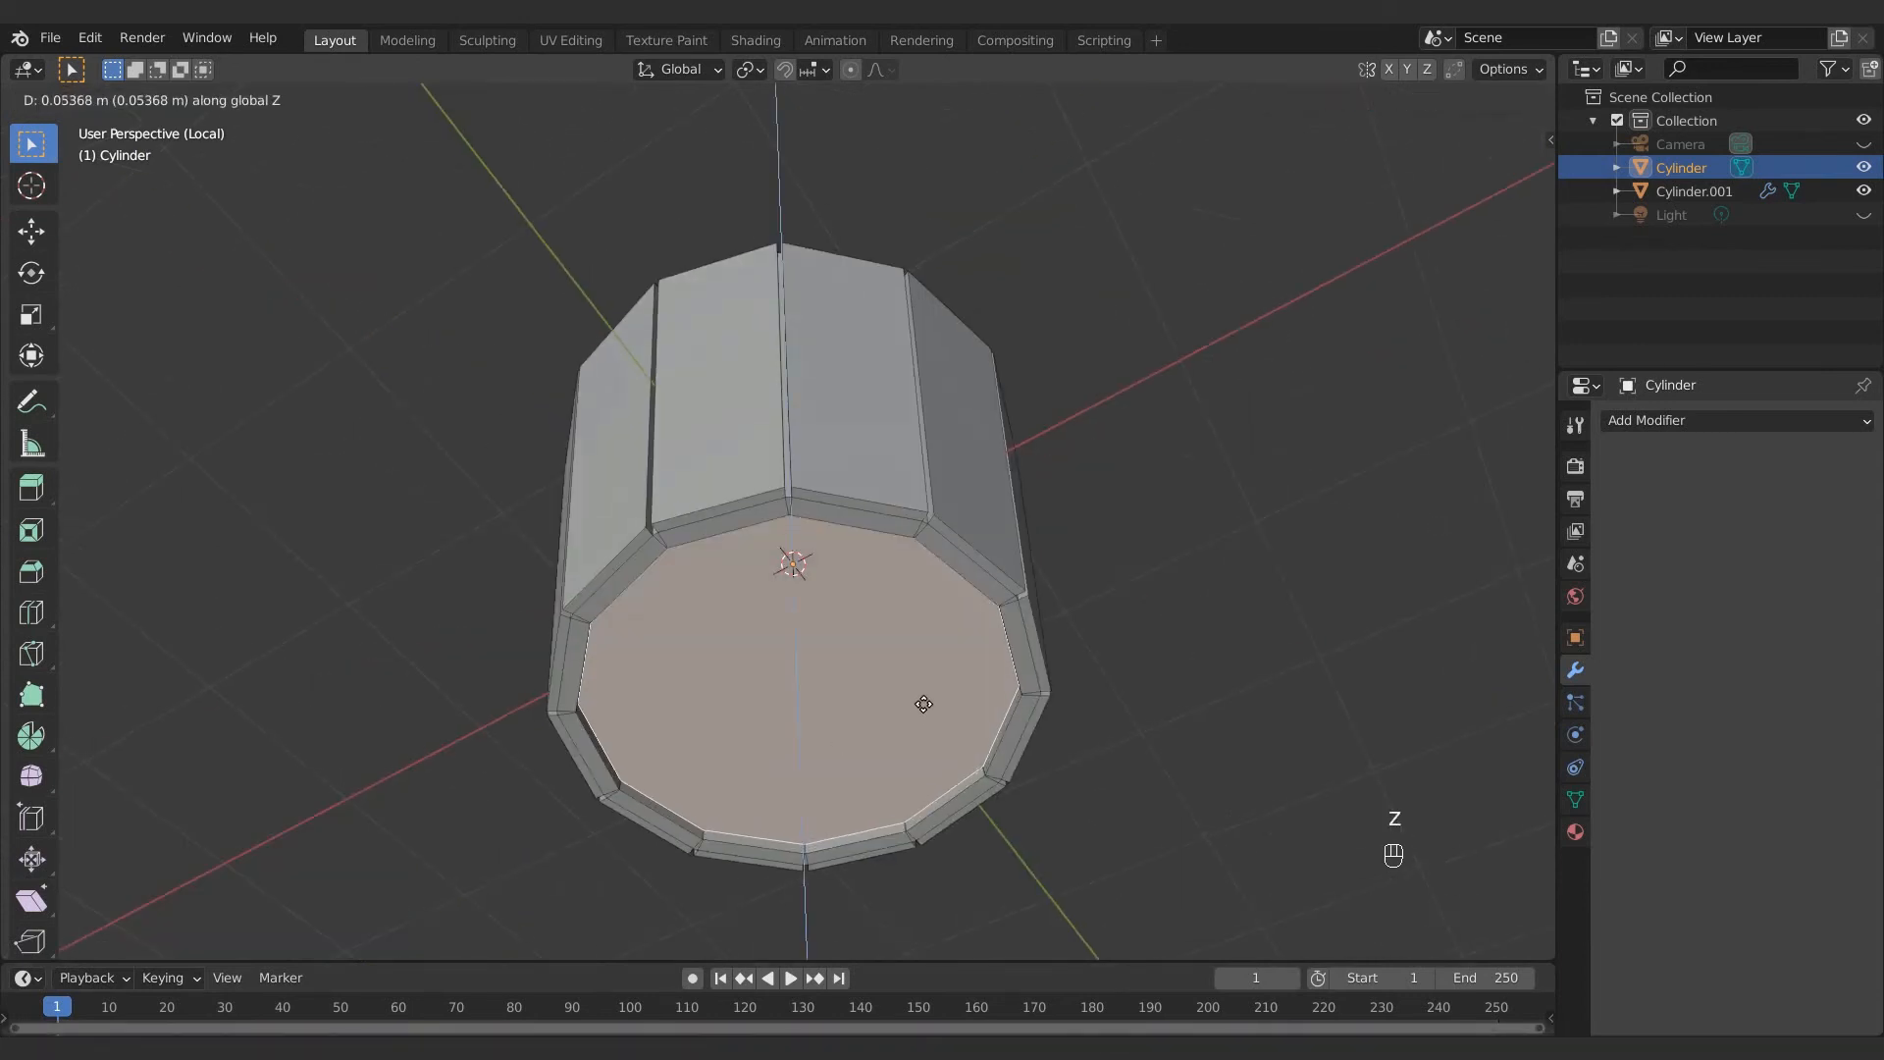
left_click(1023, 680)
key("Tab")
key("KP_Divide")
Scale the bands up slightly so they wrap around the thickened planks
left_click(967, 463)
key("s")
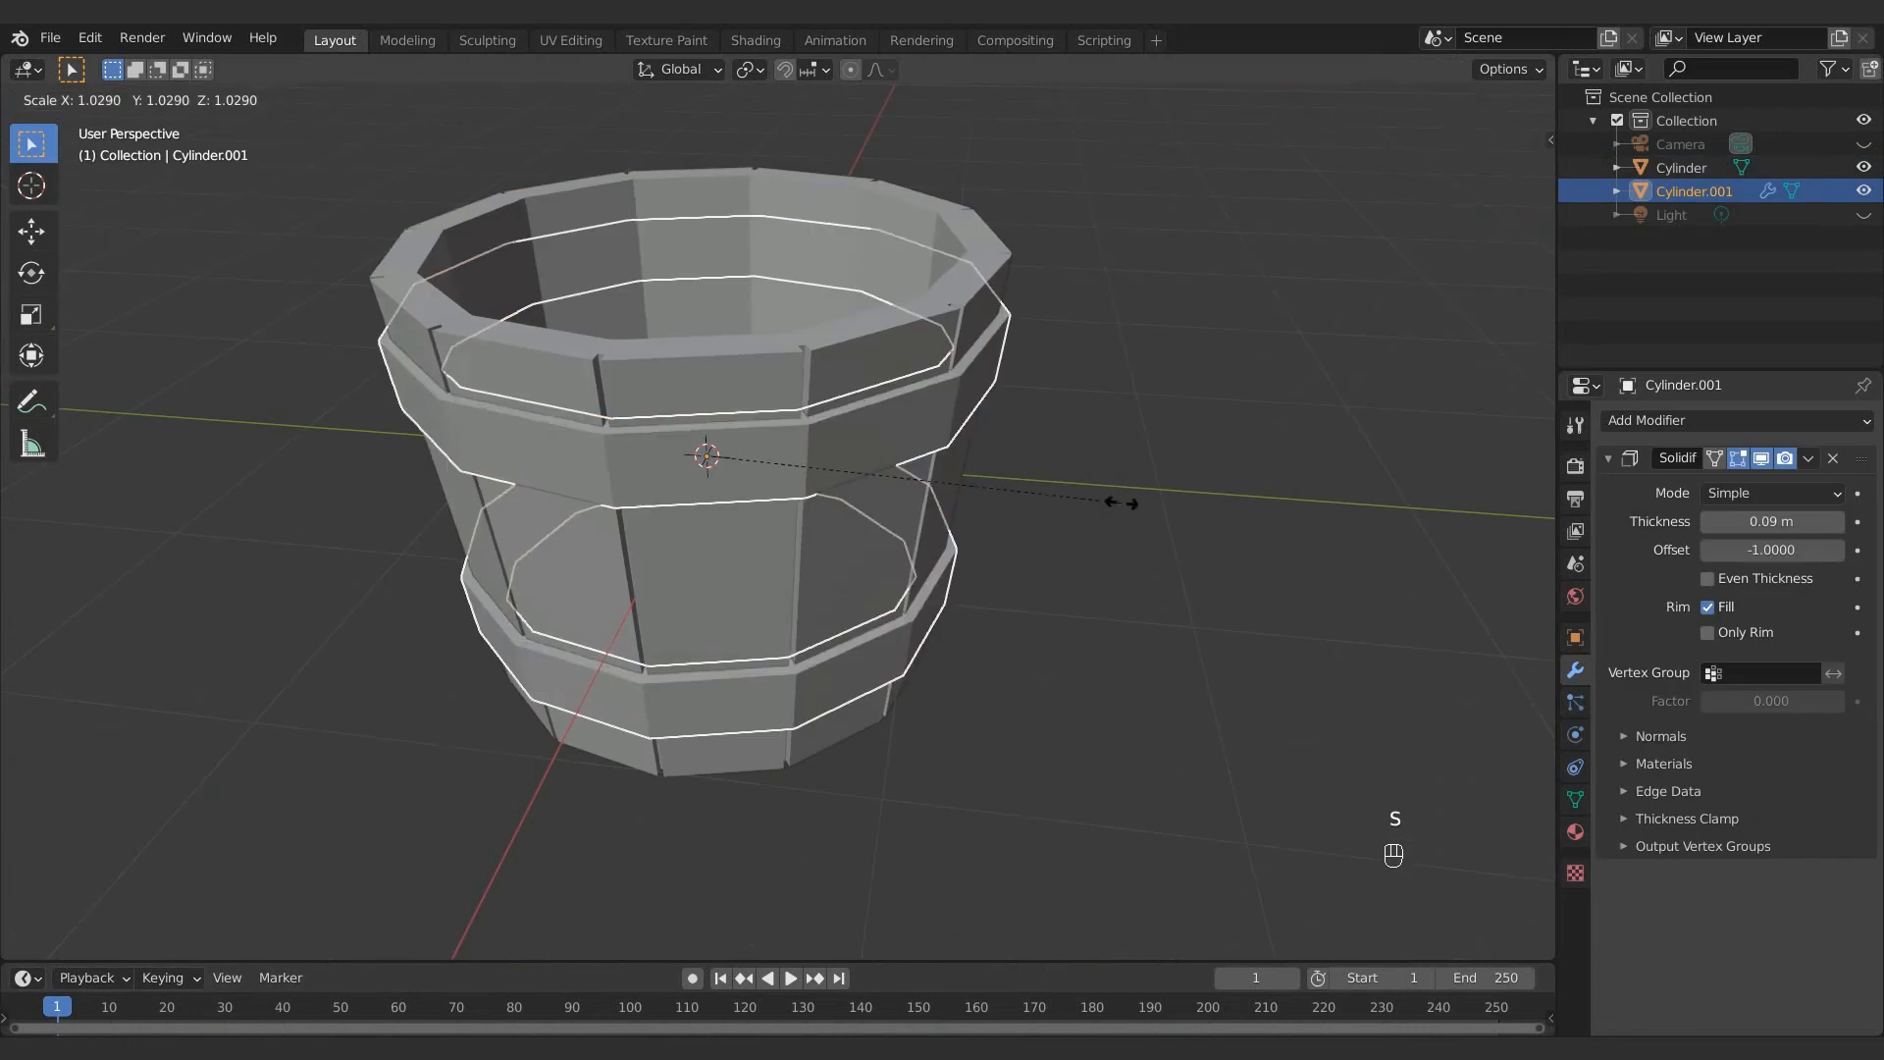
left_click(1120, 461)
left_click(1118, 454)
Extrude two opposite rim faces 0.3825 m up along Z as handle posts and raise their tops slightly more
middle_click_drag(1119, 454, 675, 351)
left_click(741, 432)
key("Tab")
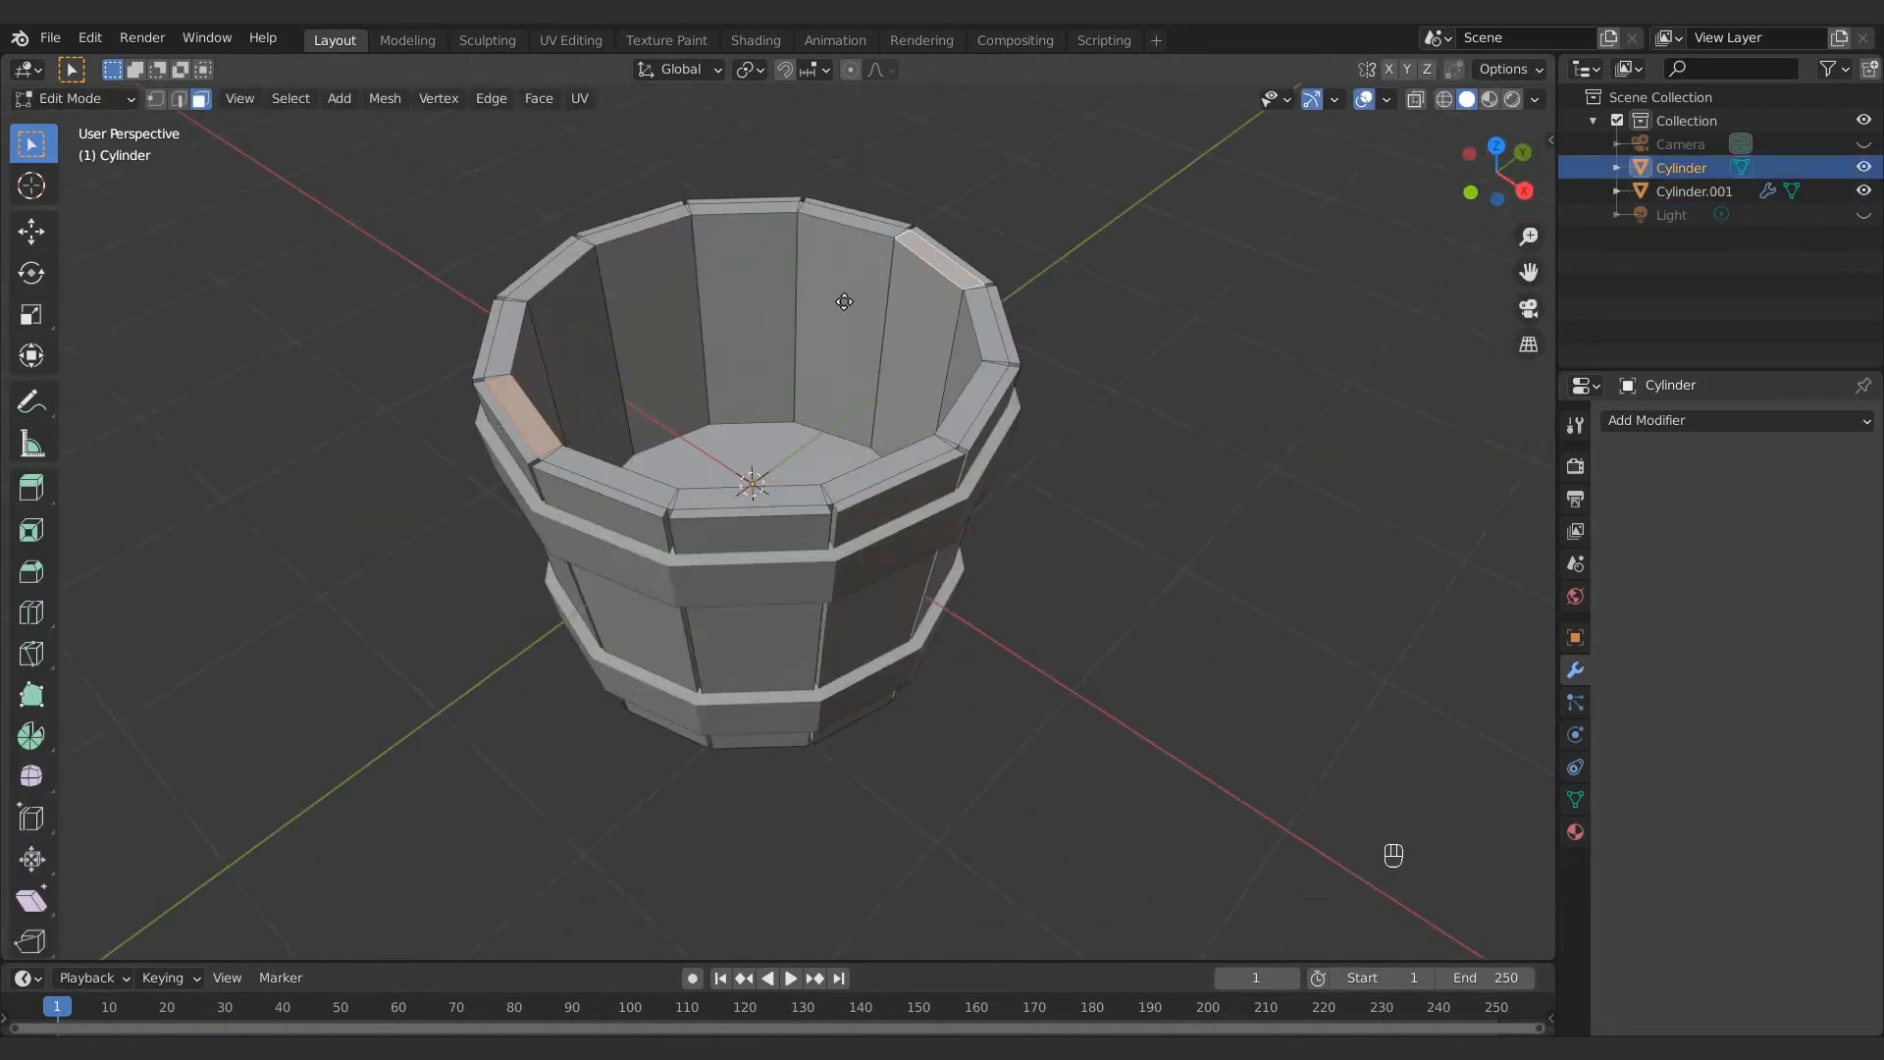
key("e")
key("z")
left_click(863, 232)
middle_click_drag(862, 233, 835, 246)
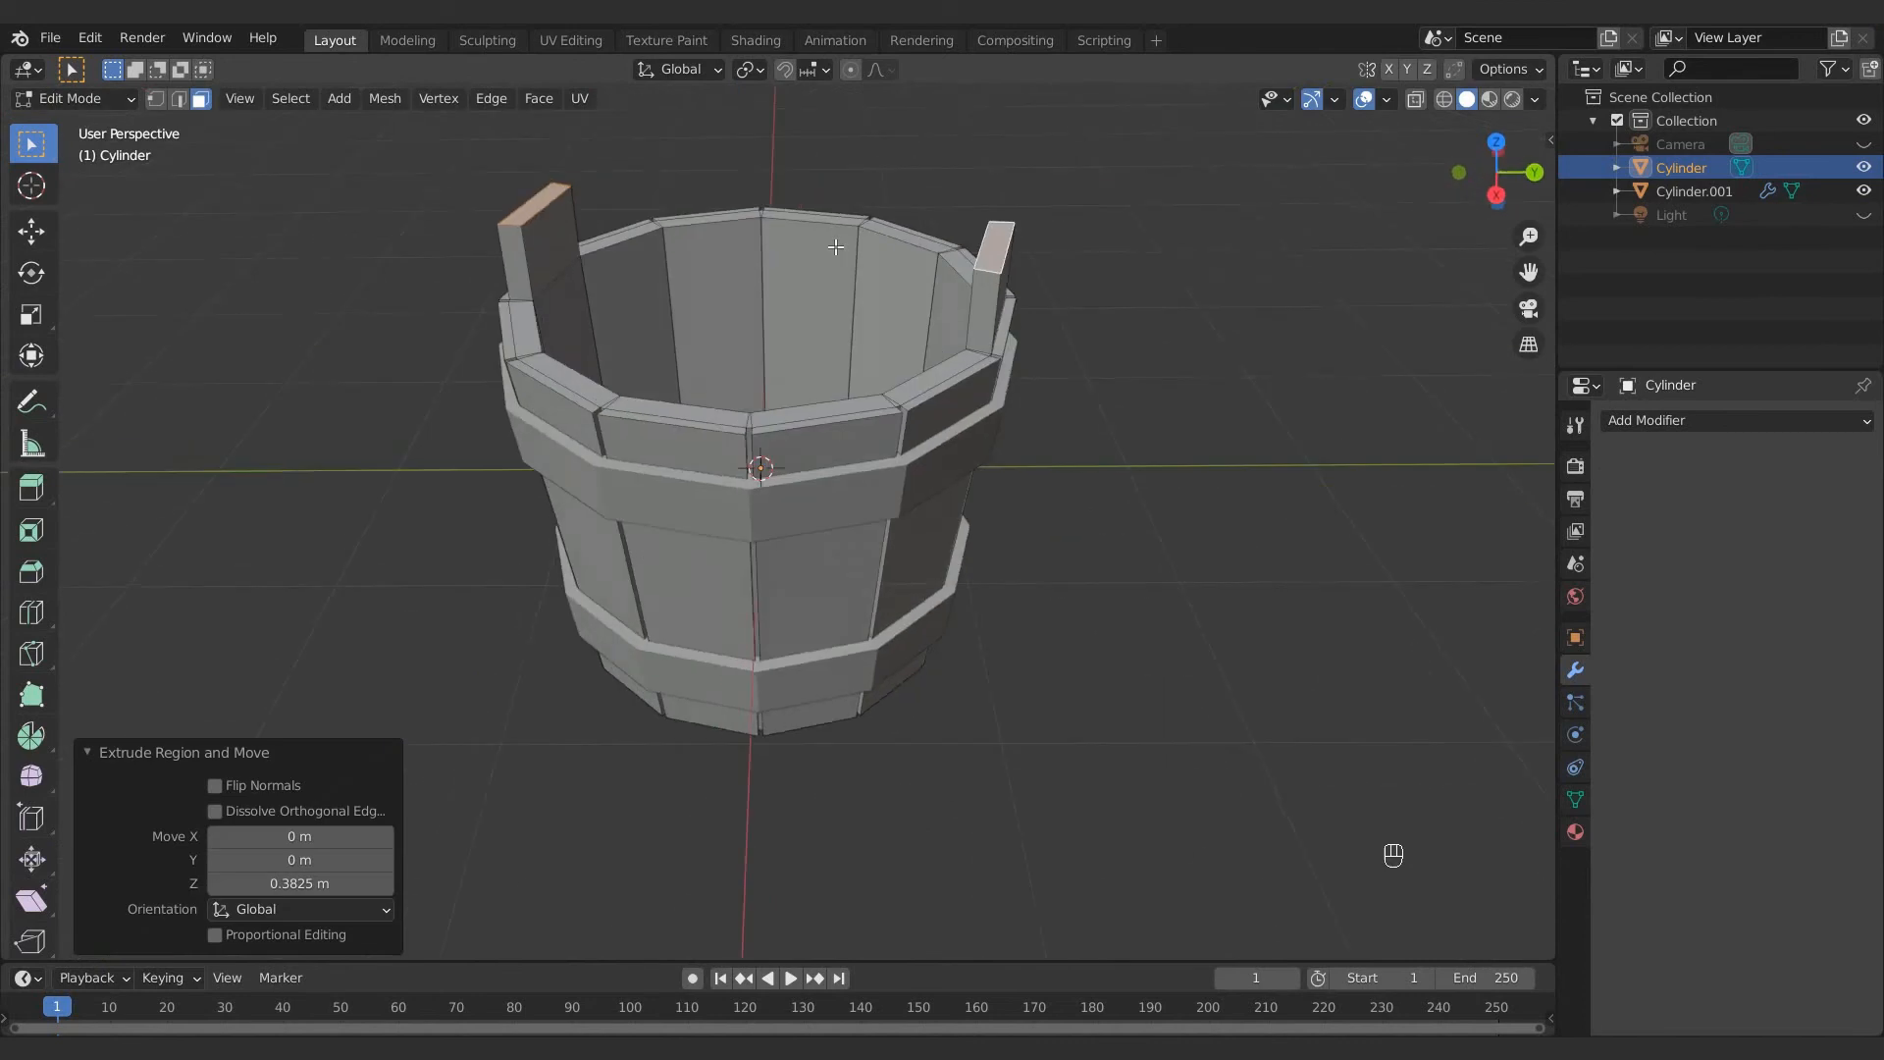
left_click(39, 230)
left_click_drag(761, 135, 759, 115)
Inset the inner and outer faces of both handle posts by 0.1079 m and delete the inset faces
middle_click_drag(550, 128, 298, 126)
left_click(628, 191)
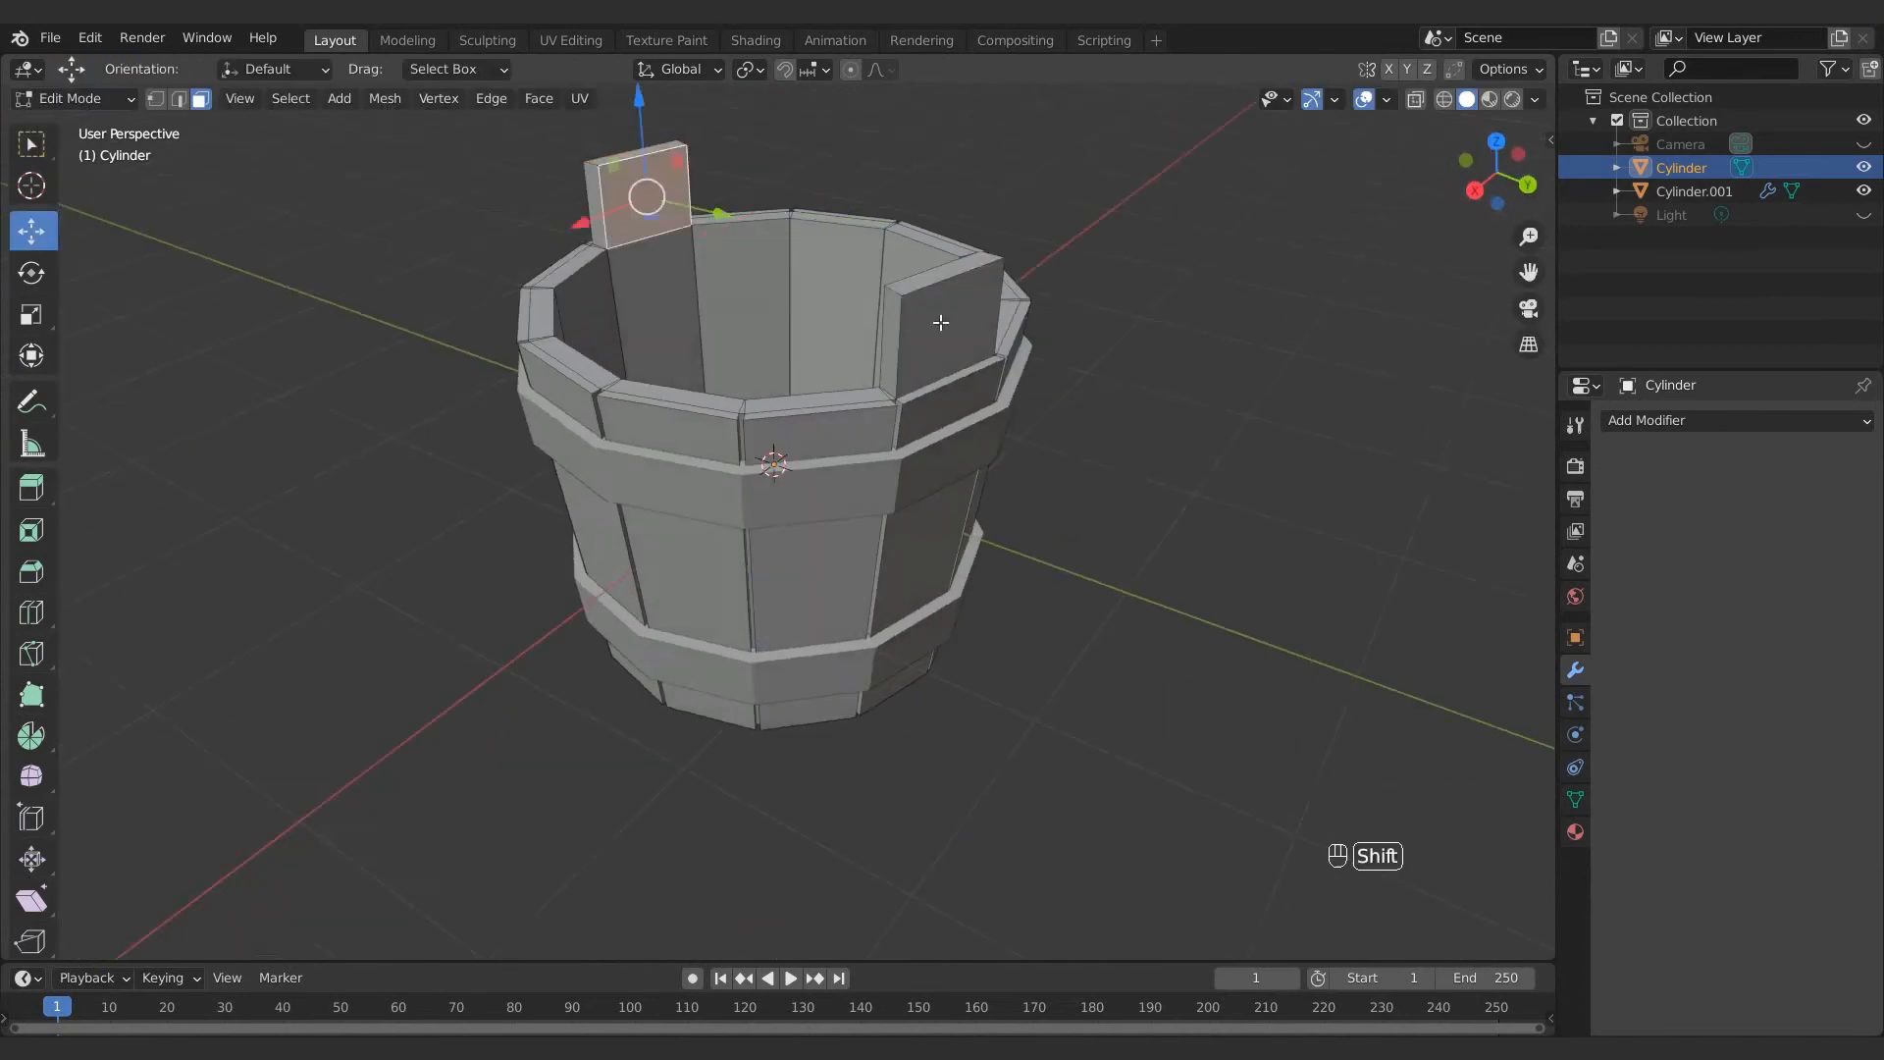
left_click(938, 319, "shift")
middle_click_drag(756, 250, 988, 250)
key("i")
left_click(1055, 295)
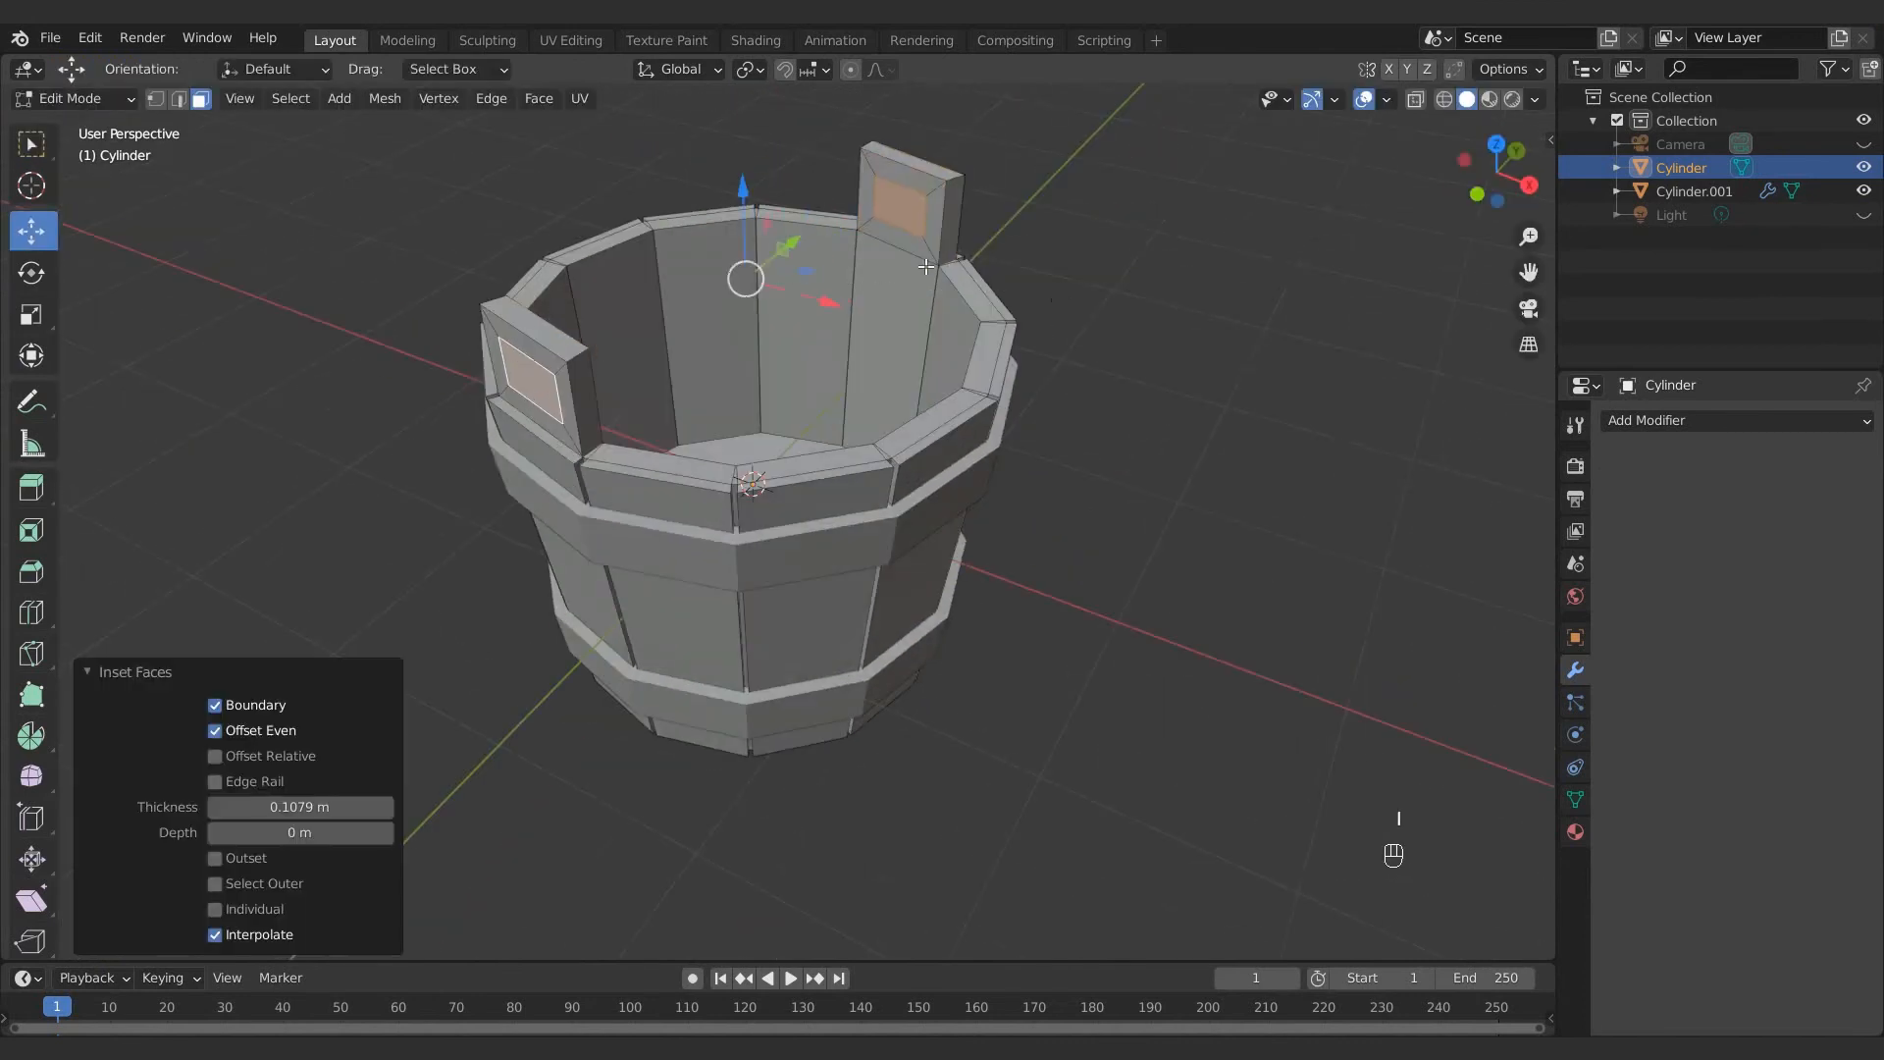
key("x")
left_click(912, 310)
Bridge the inner and outer edge loops of the opening in each handle post to close the hole walls
middle_click_drag(912, 310, 456, 103)
double_click(642, 237)
scroll(642, 236, "up", 2)
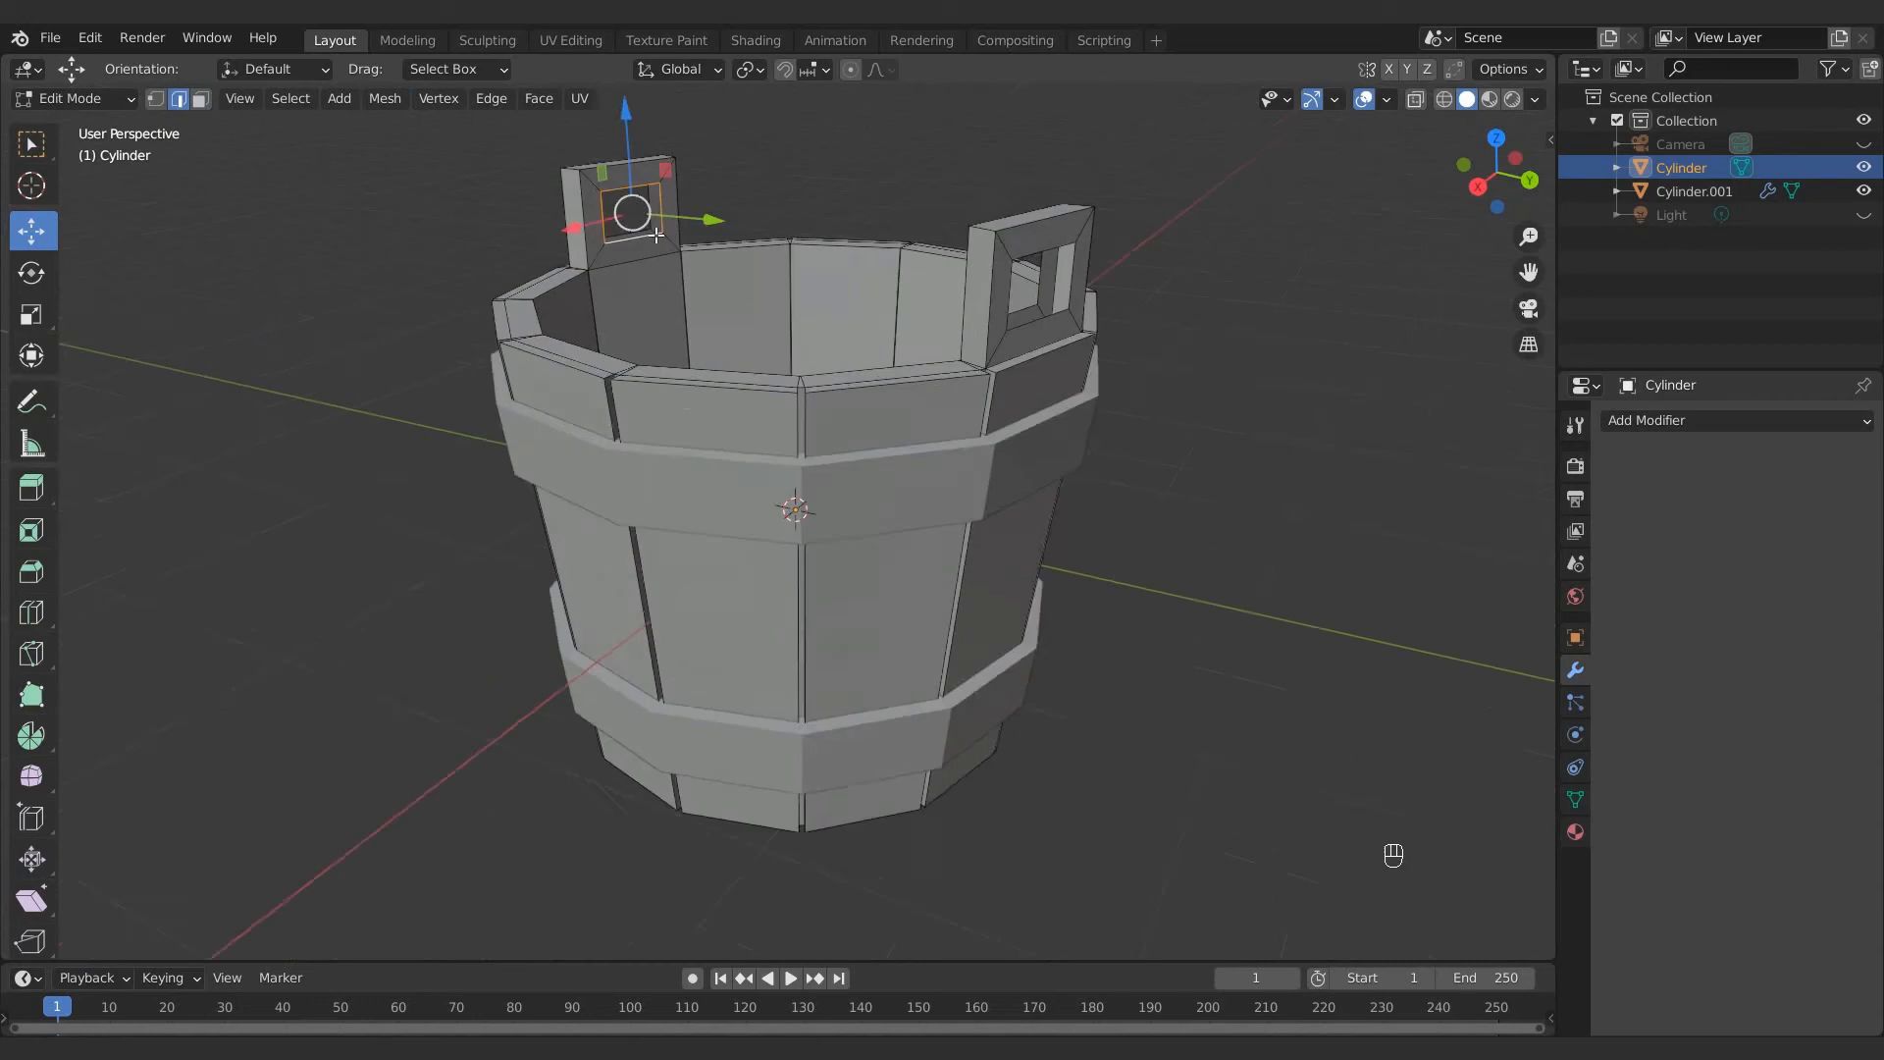
double_click(617, 231, "shift")
right_click(616, 229)
left_click(616, 230)
double_click(1145, 347)
double_click(1126, 323, "shift")
right_click(1125, 320)
left_click(1125, 320)
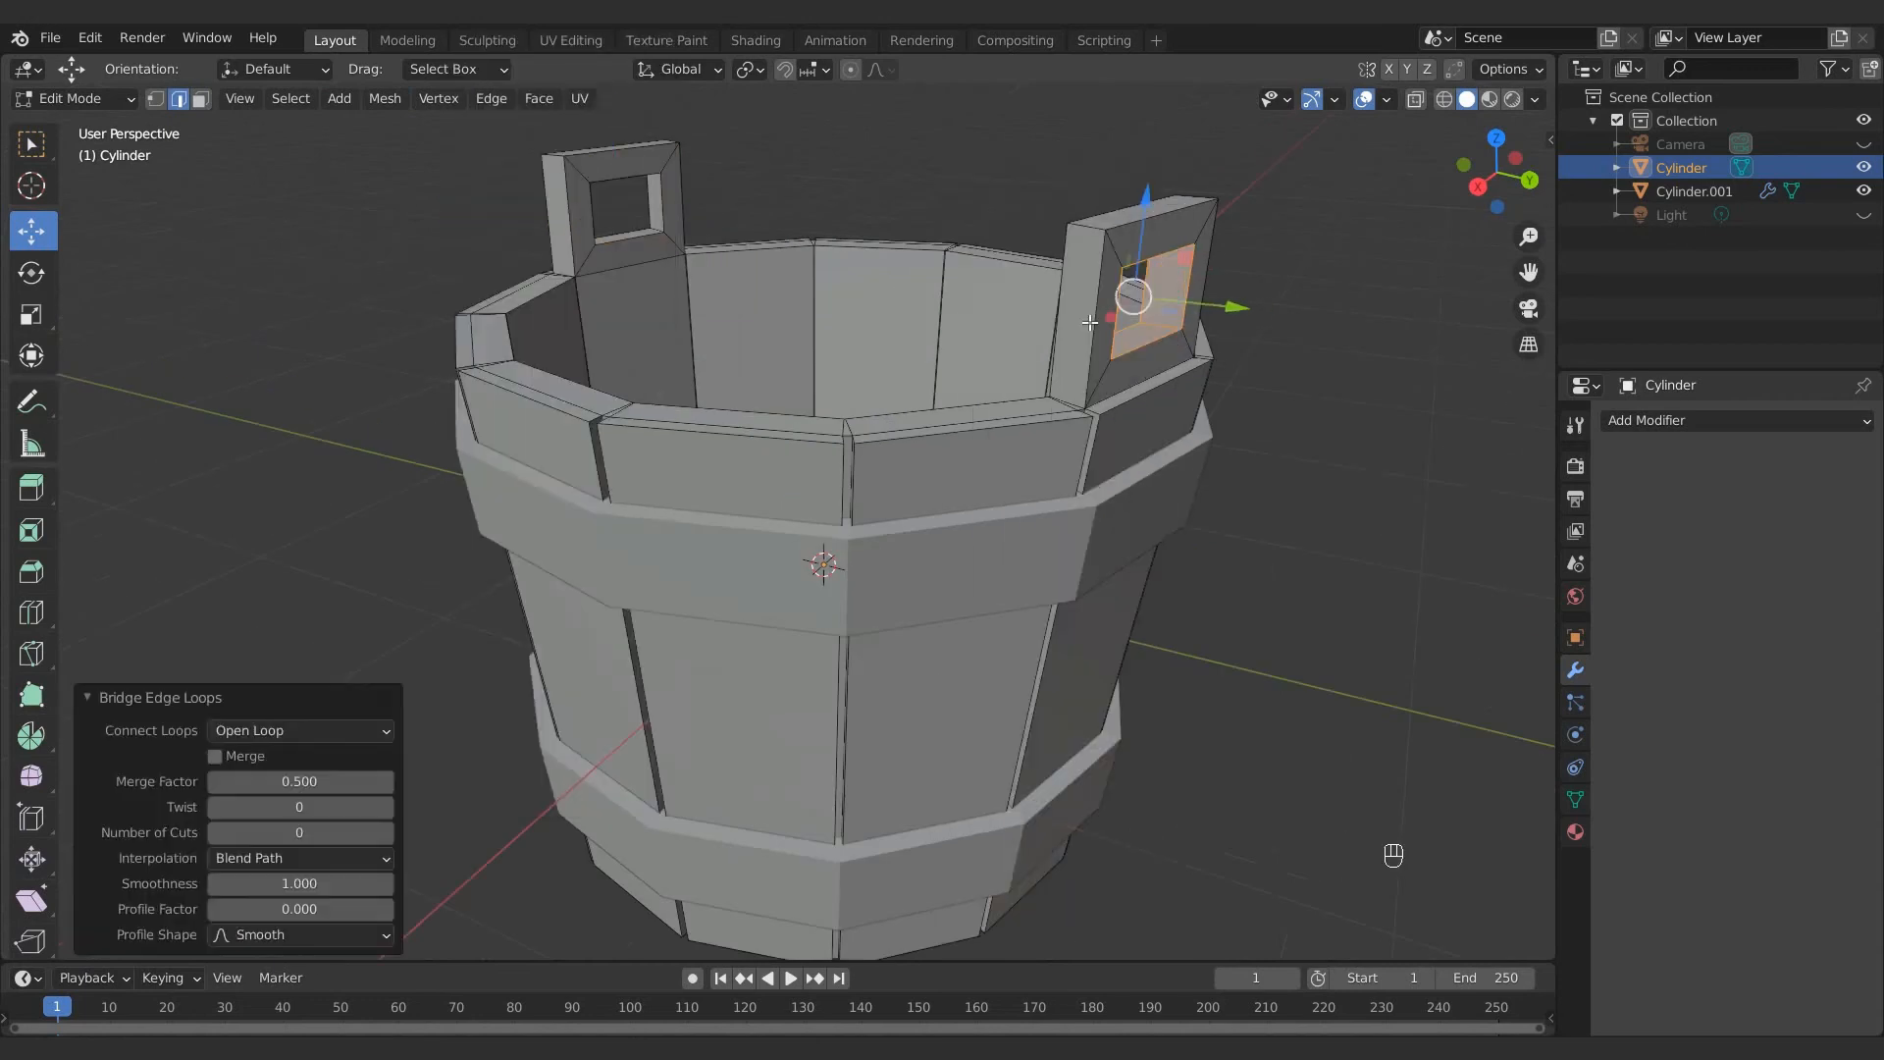
key("Tab")
Apply the Solidify modifier on the bands
middle_click_drag(867, 279, 1070, 306)
scroll(989, 530, "down", 1)
left_click(989, 548)
left_click(1808, 461)
left_click(1697, 484)
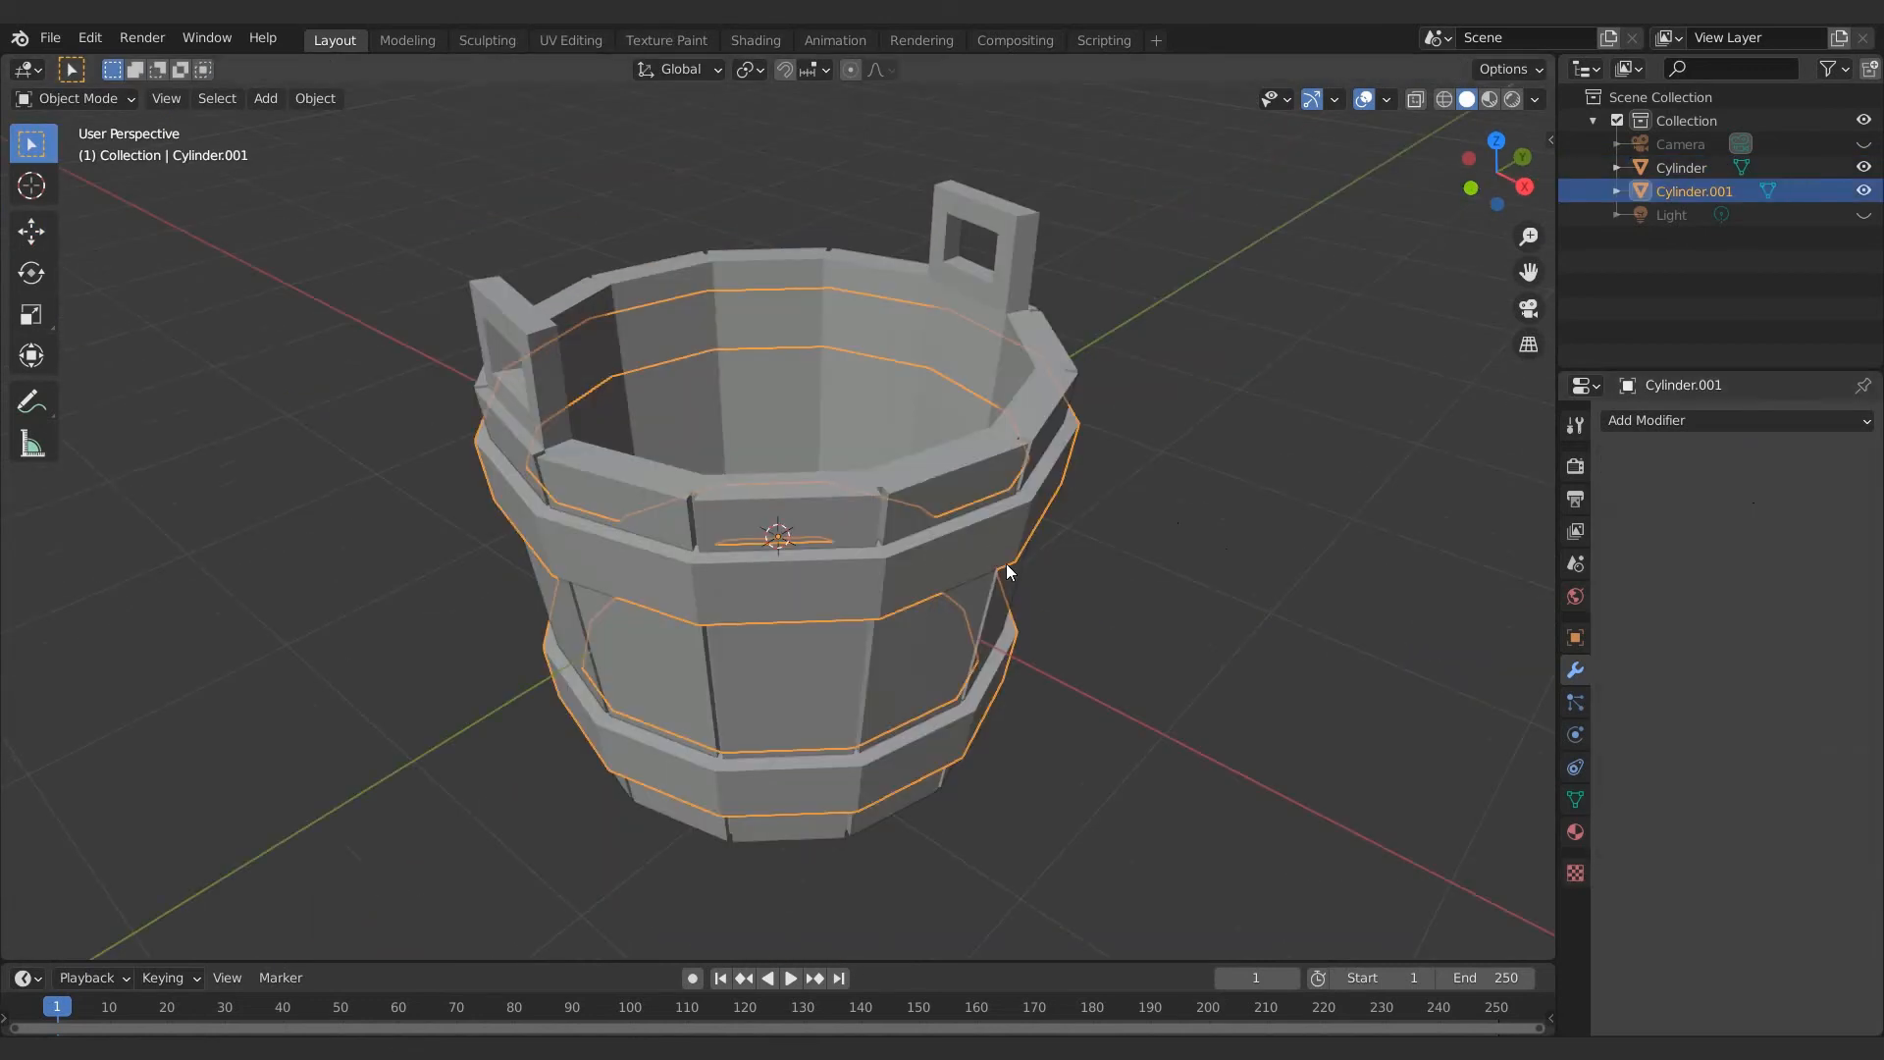
Add a level 2 Subdivision Surface modifier to the bands and crease all their edges to sharpen them
key("ctrl+2")
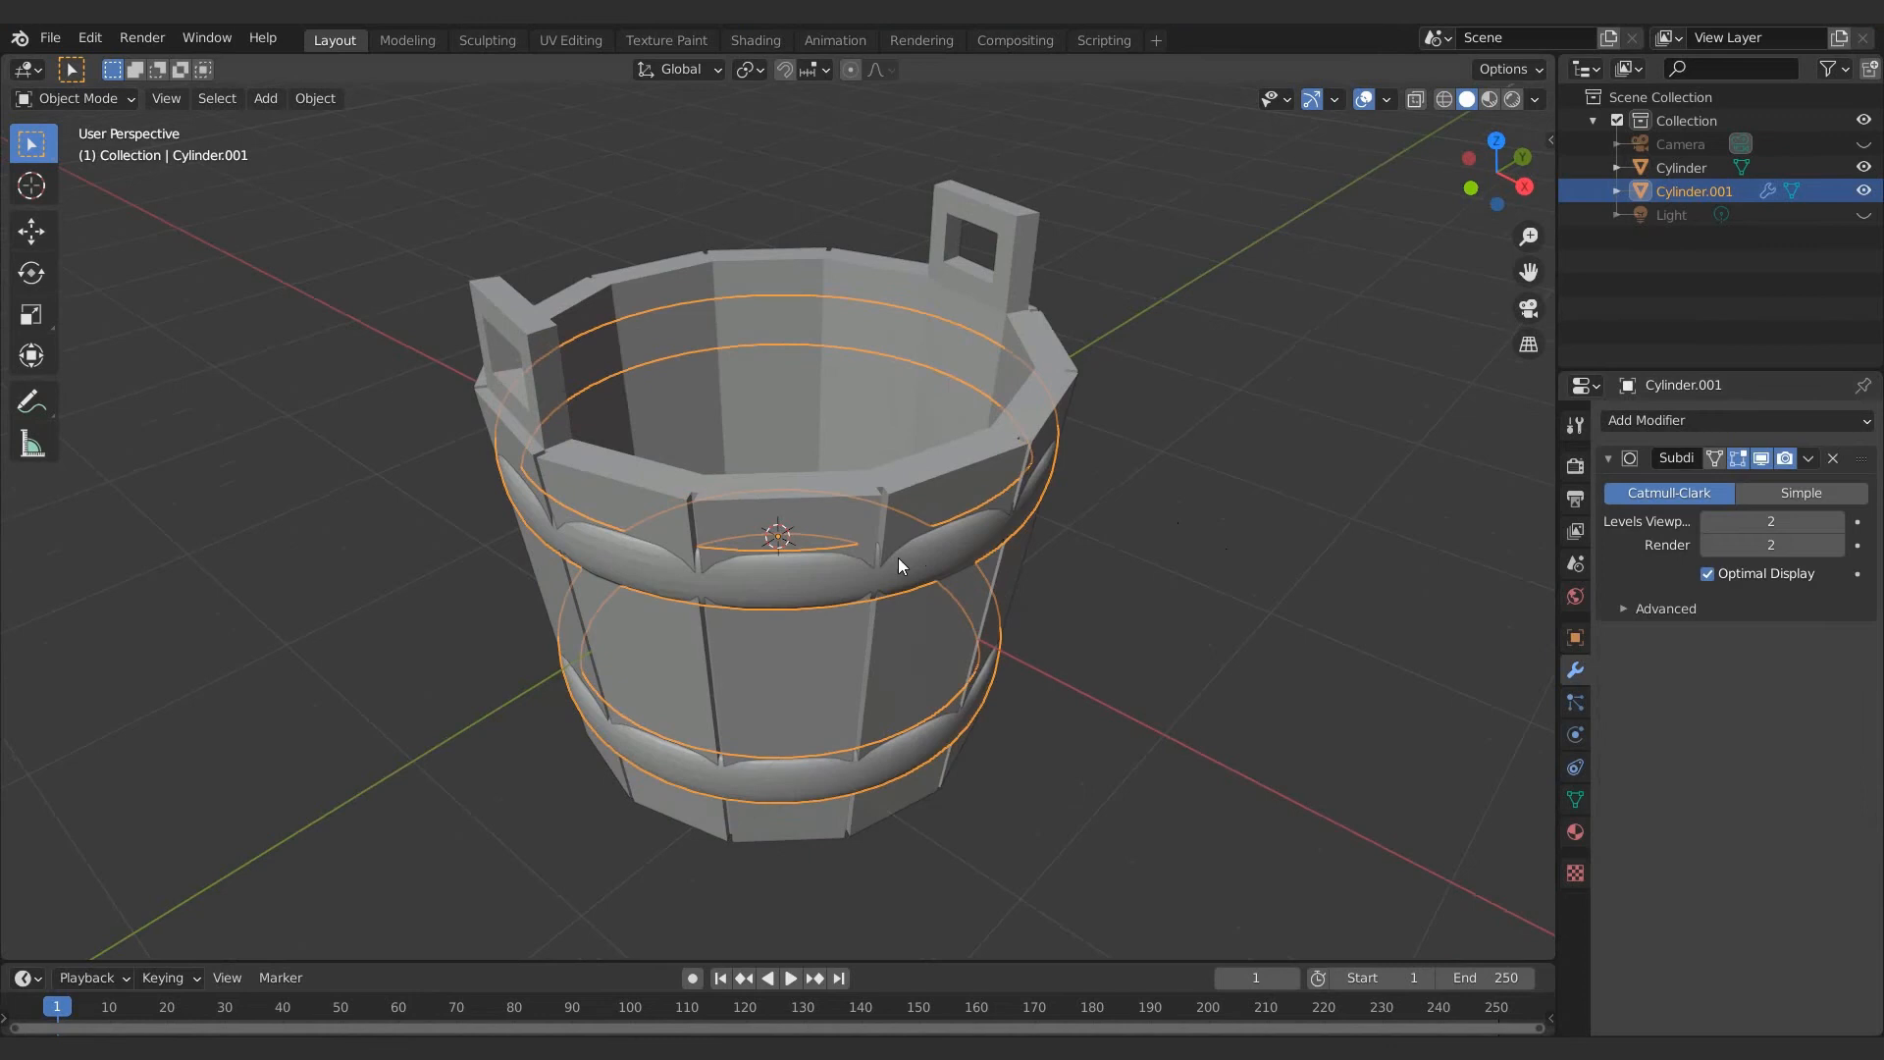
key("Tab")
right_click(897, 557)
left_click(832, 704)
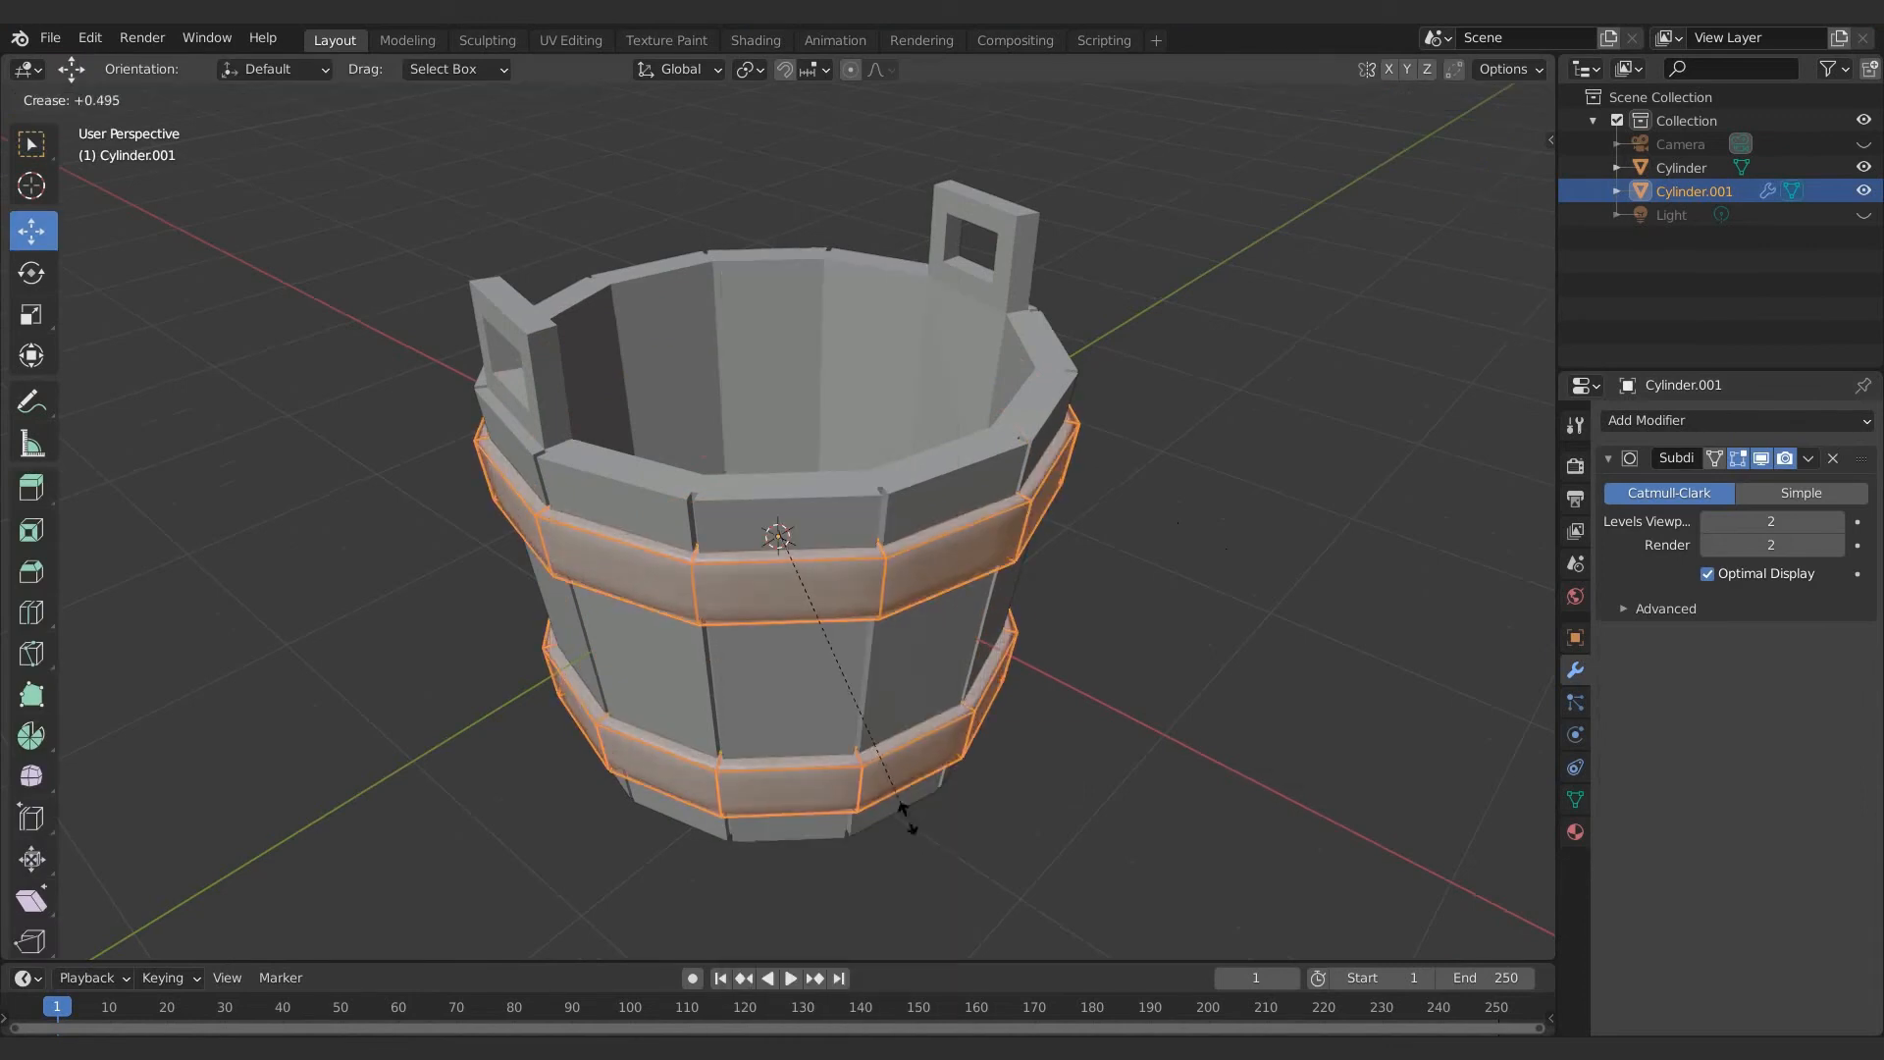
key("Tab")
Add a level 2 Subdivision Surface modifier to the bucket body and crease all its edges by about 0.94
left_click(811, 657)
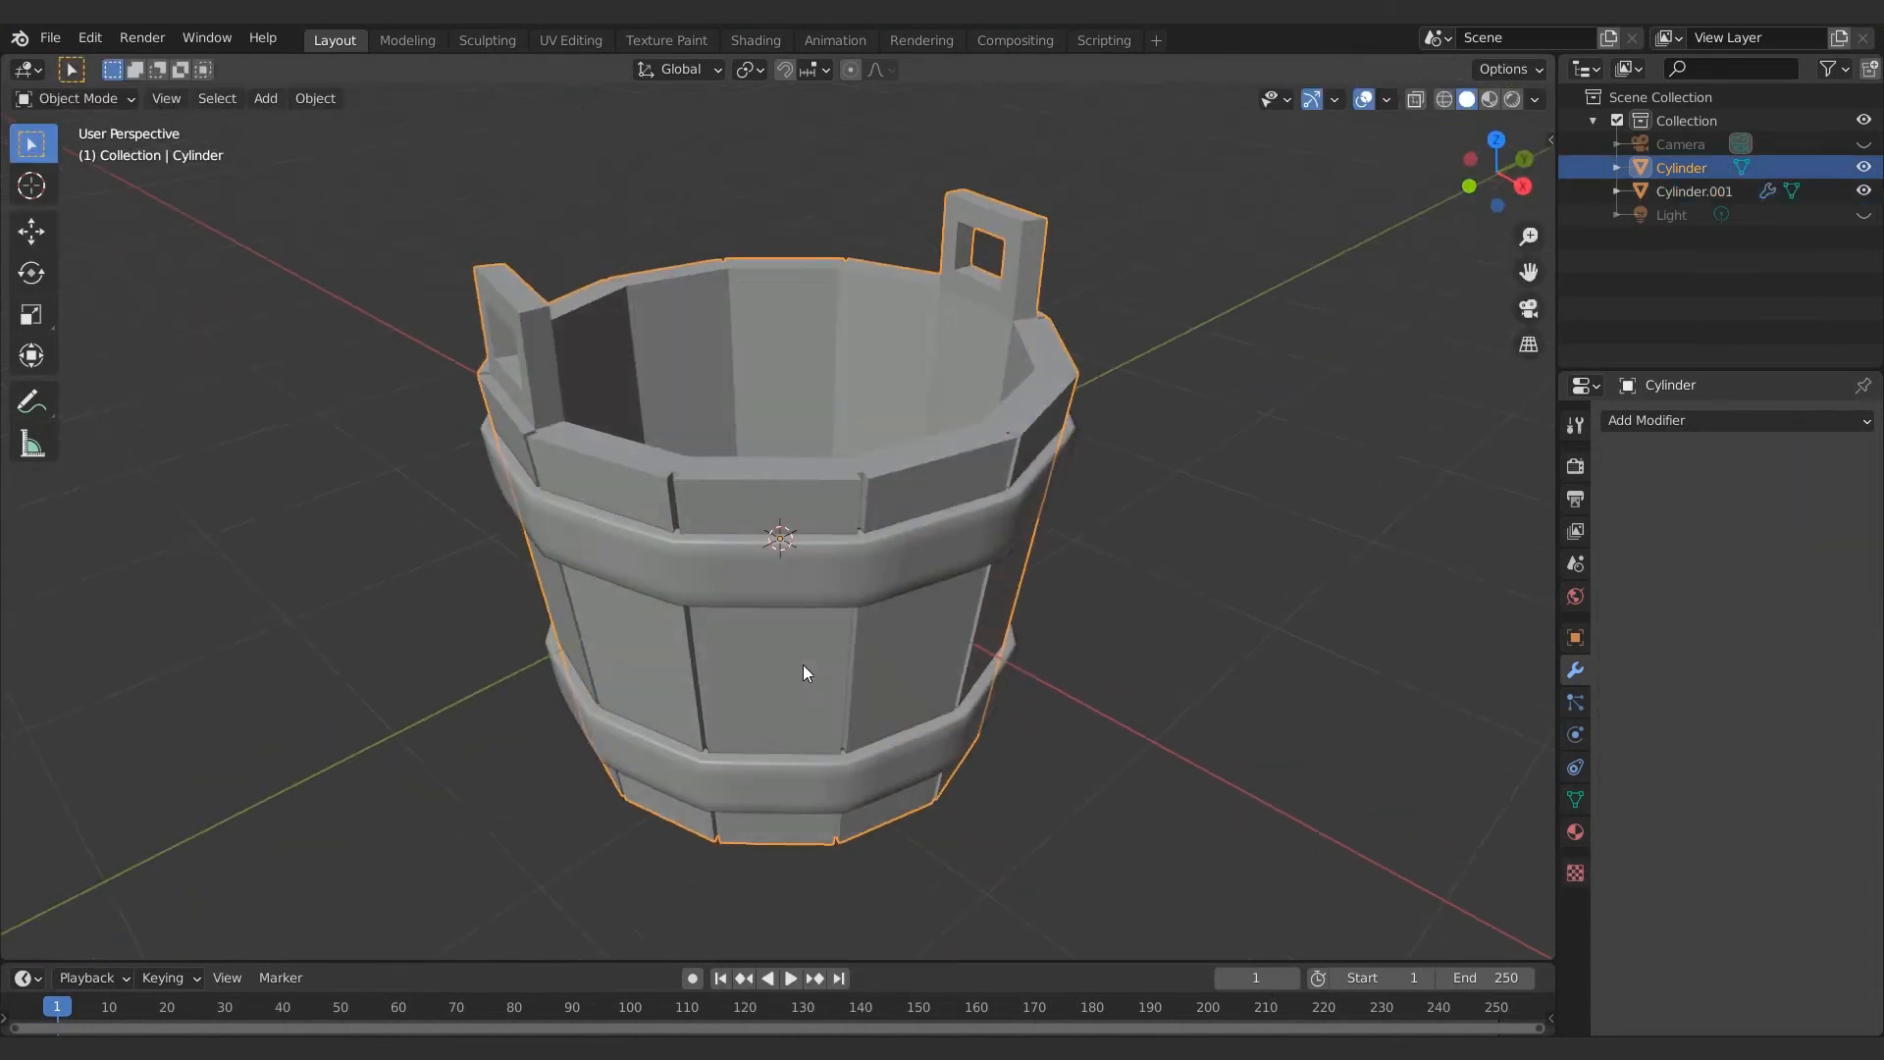
key("ctrl+2")
key("Tab")
right_click(821, 638)
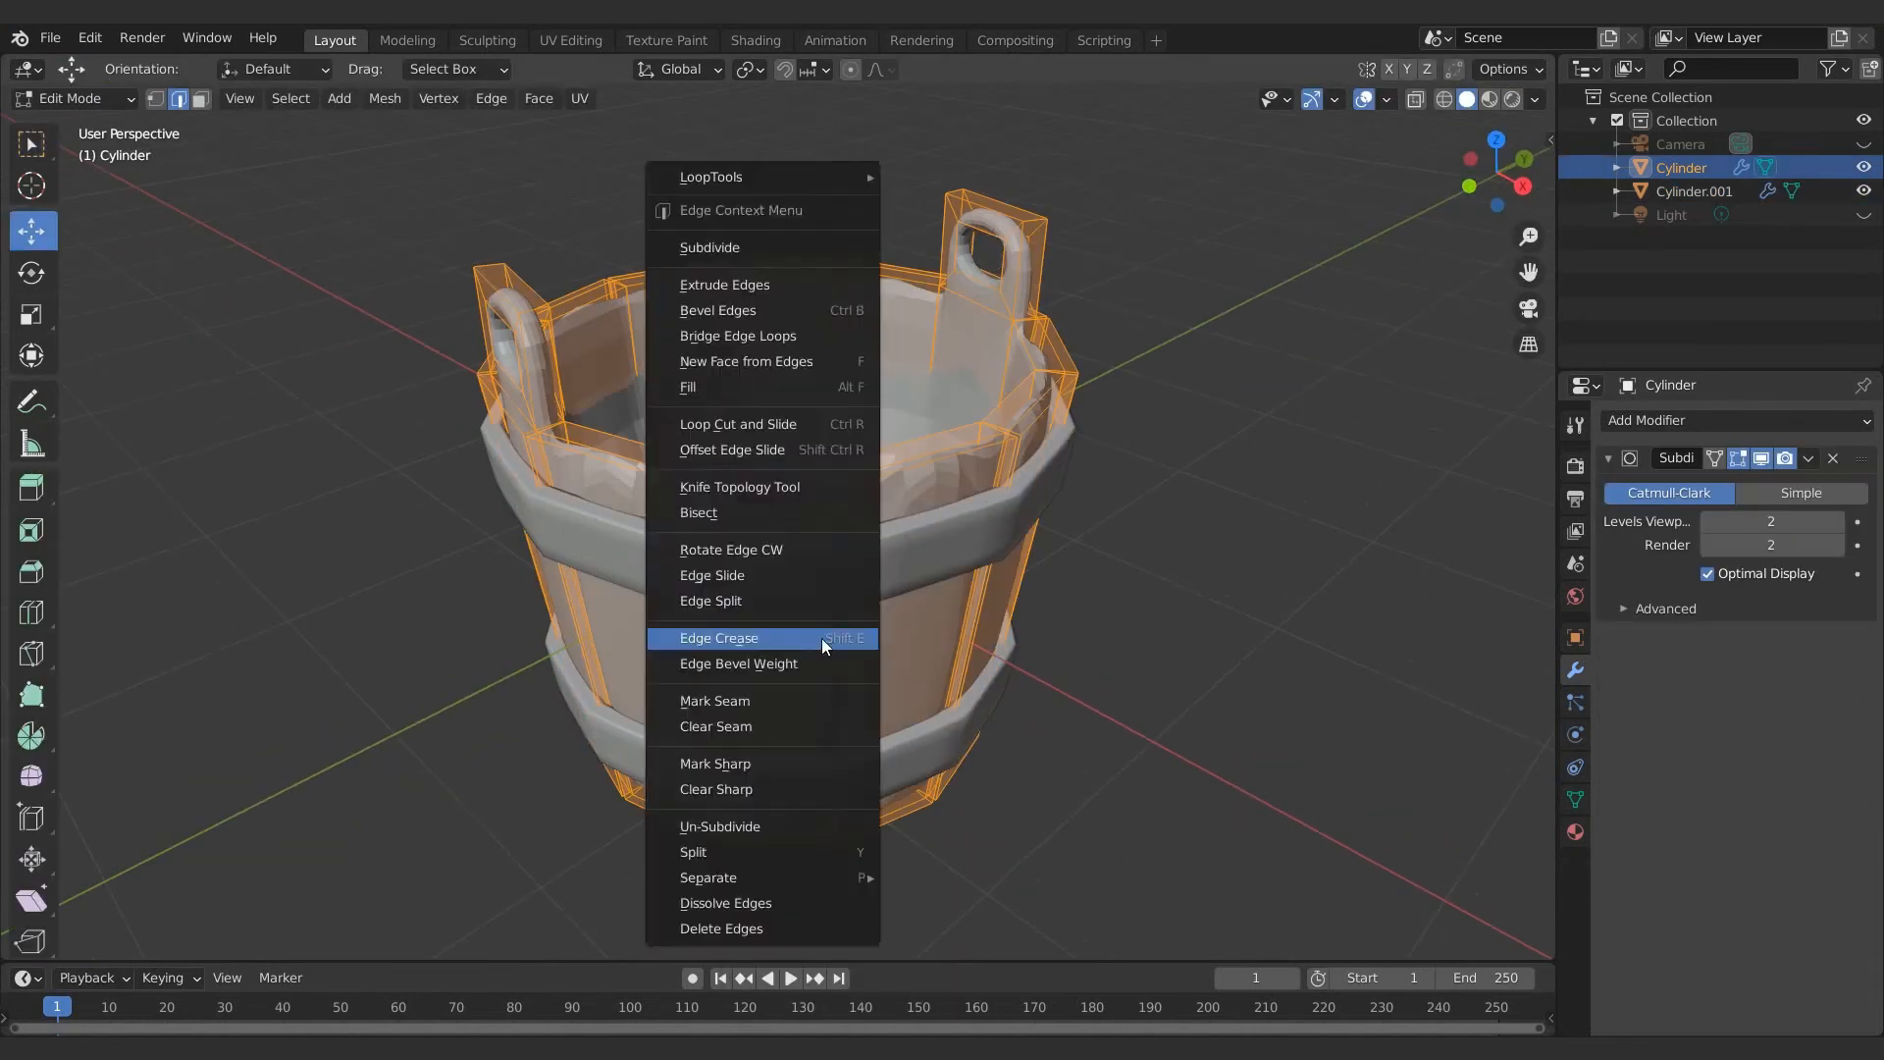
left_click(821, 638)
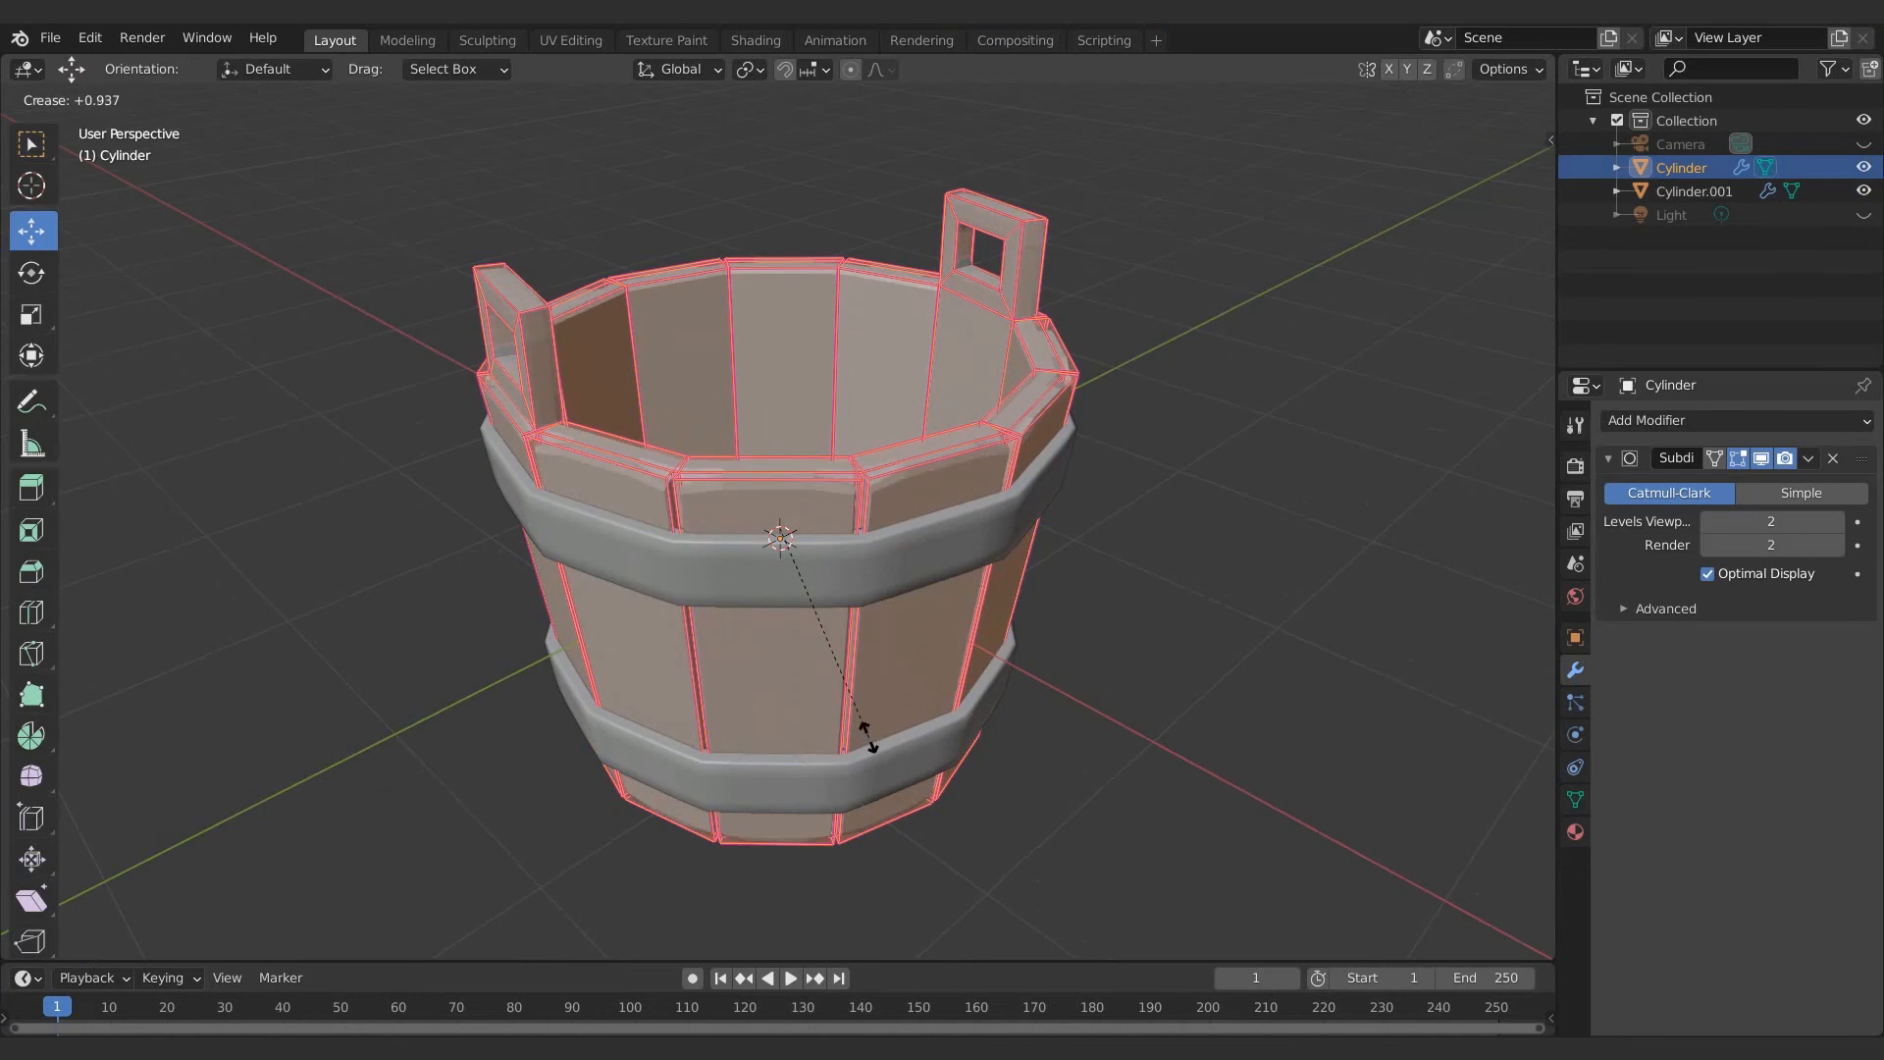
left_click(869, 736)
key("Tab")
key("Tab")
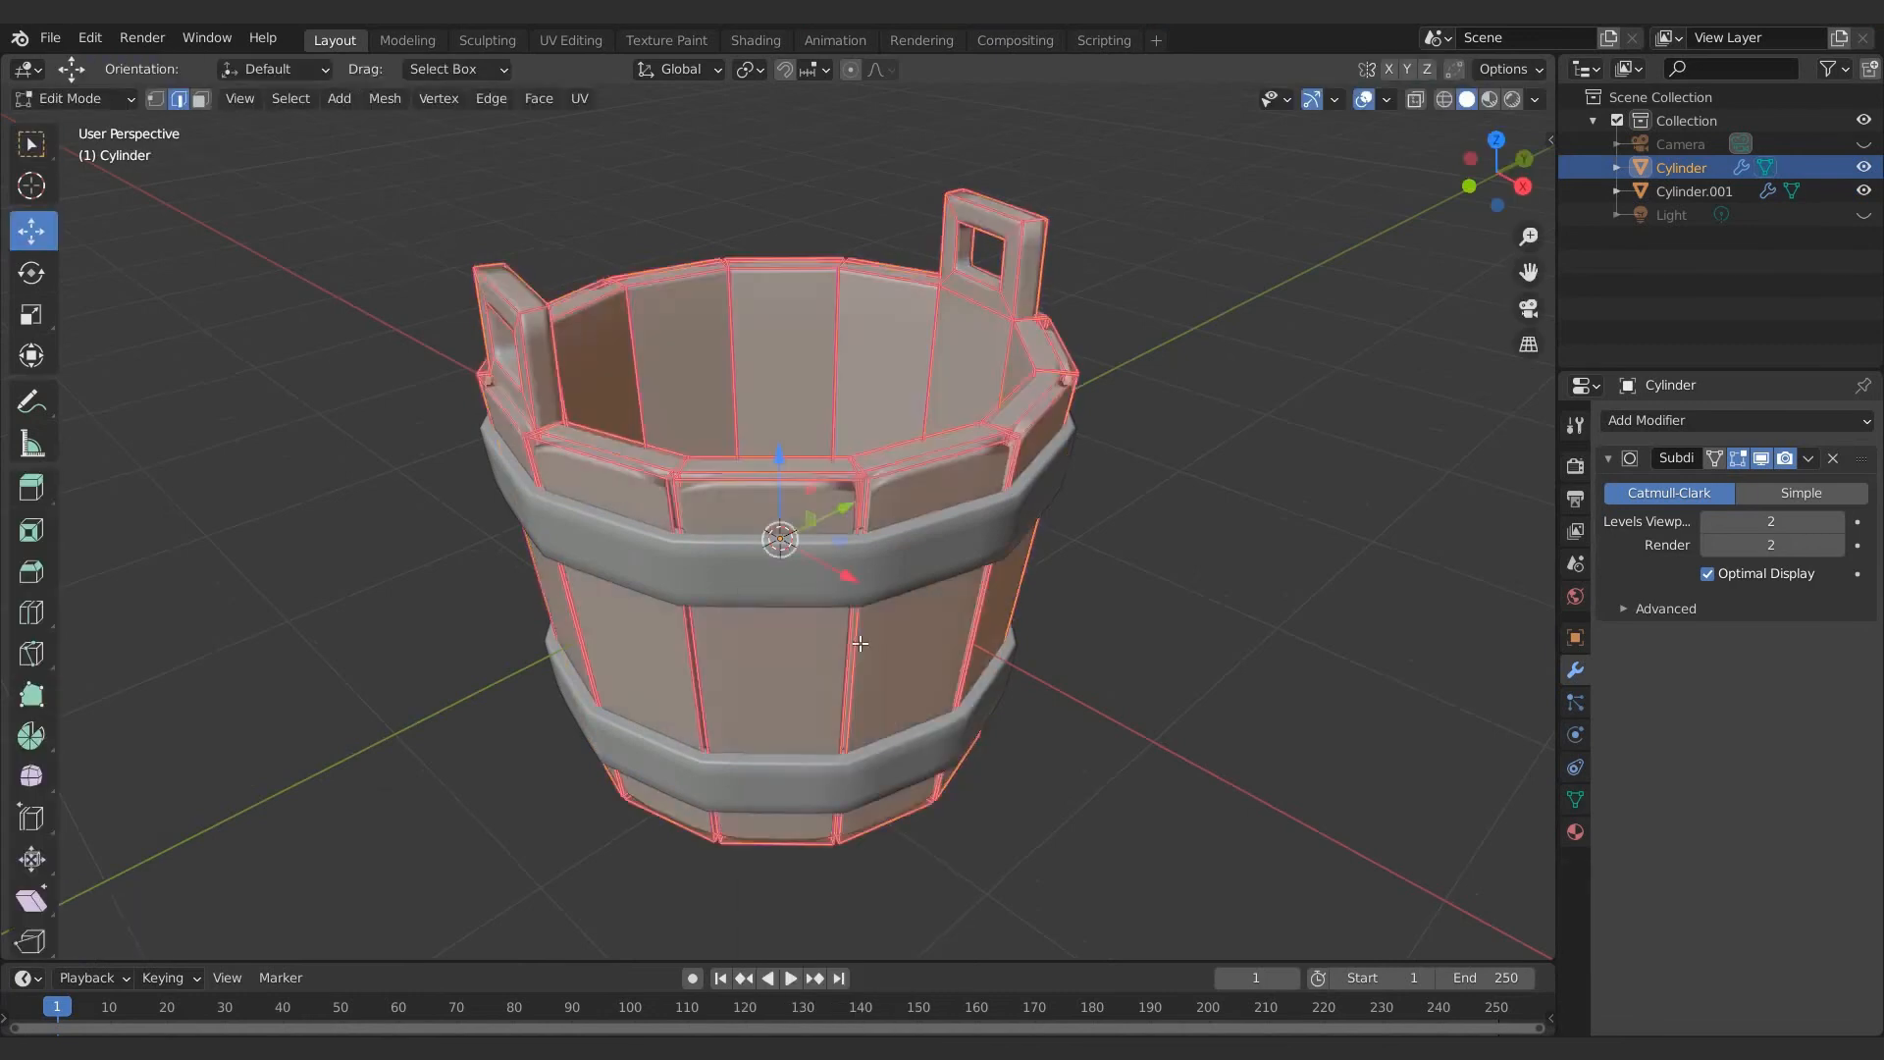
Add two loop cuts across the bucket's front plank, sliding one near its upper end and the other toward its lower end
key("ctrl+r")
left_click(853, 640)
left_click(842, 472)
key("ctrl+r")
left_click(832, 610)
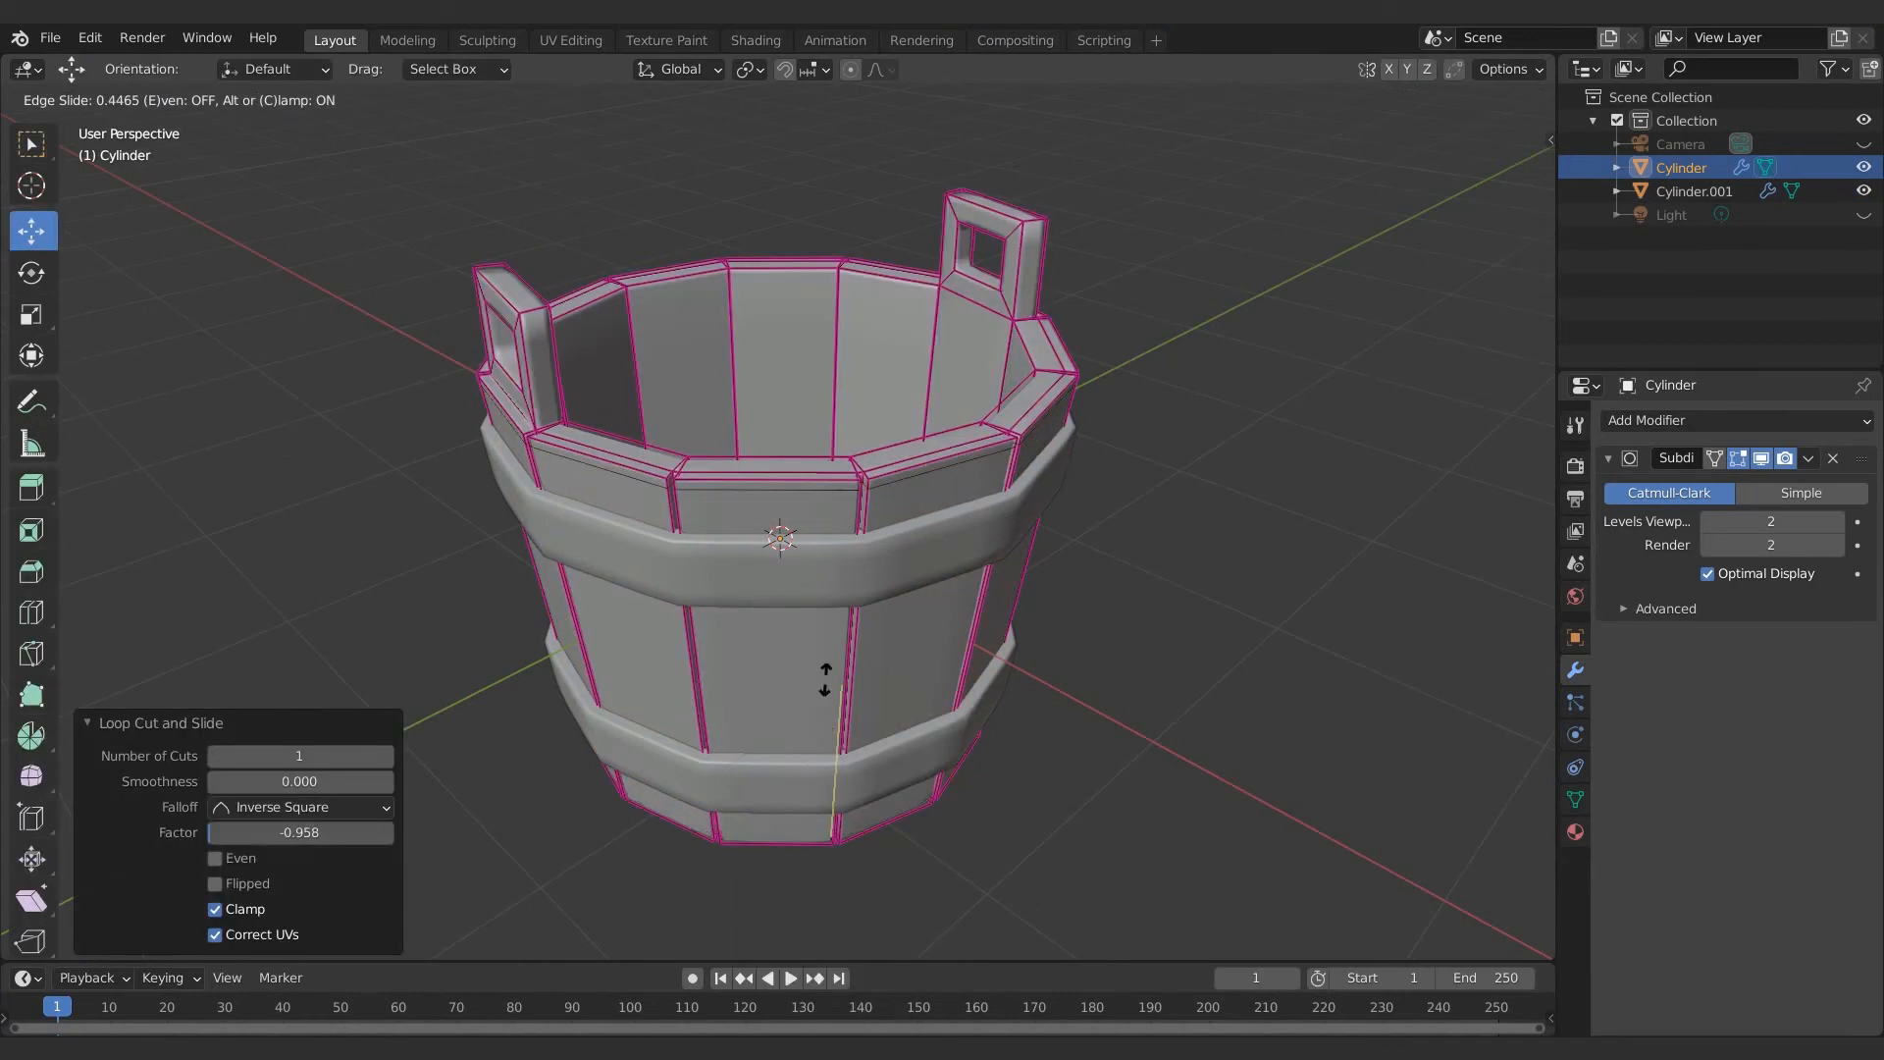
left_click(829, 755)
Inset the bucket's inner bottom face by about 0.04 m, leave mesh editing and clear the selection
middle_click_drag(840, 371, 847, 459)
left_click(200, 102)
left_click(873, 429)
key("i")
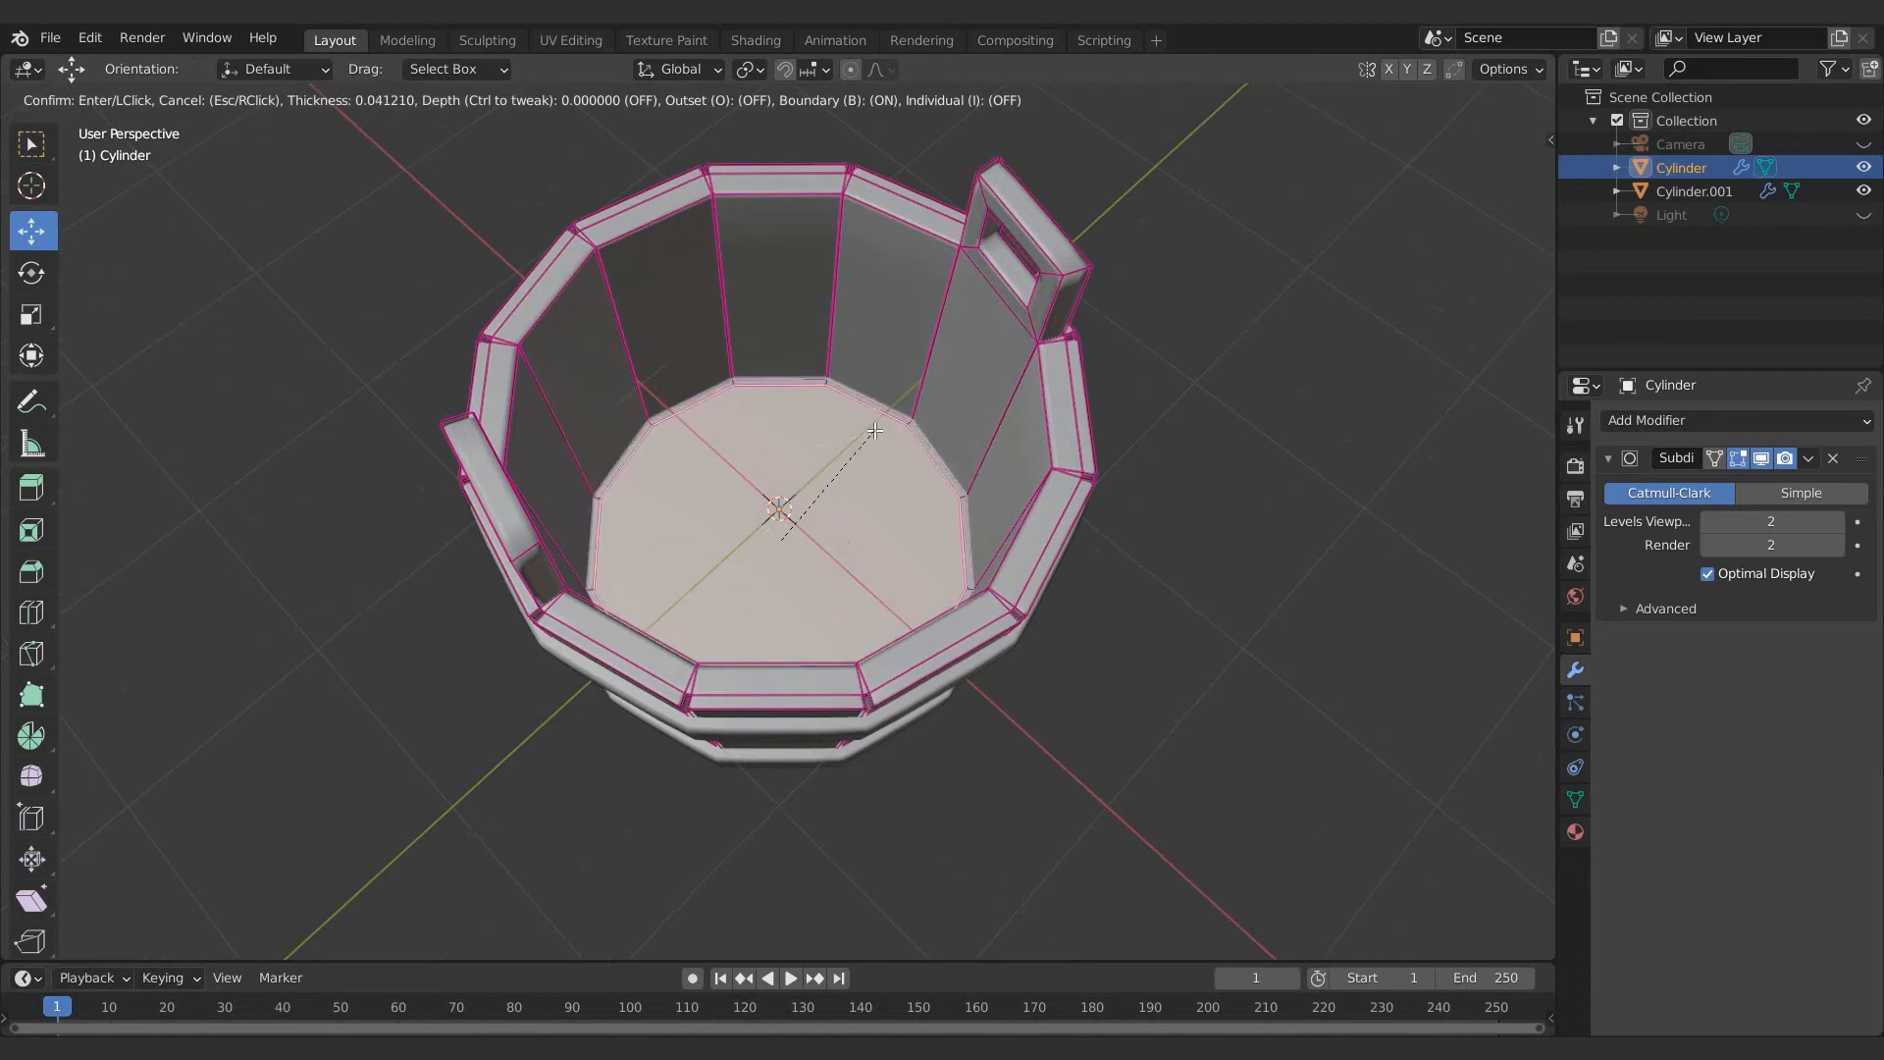
left_click(875, 432)
key("Tab")
key("alt+a")
Lock the camera to the view and frame the bucket from an angle above it
key("KP_0")
key("n")
left_click(1541, 231)
left_click(1402, 409)
middle_click_drag(855, 420, 961, 529)
scroll(977, 502, "up", 1)
Raise the viewport subdivision level to 3 for both the bands and the bucket body
left_click(911, 533)
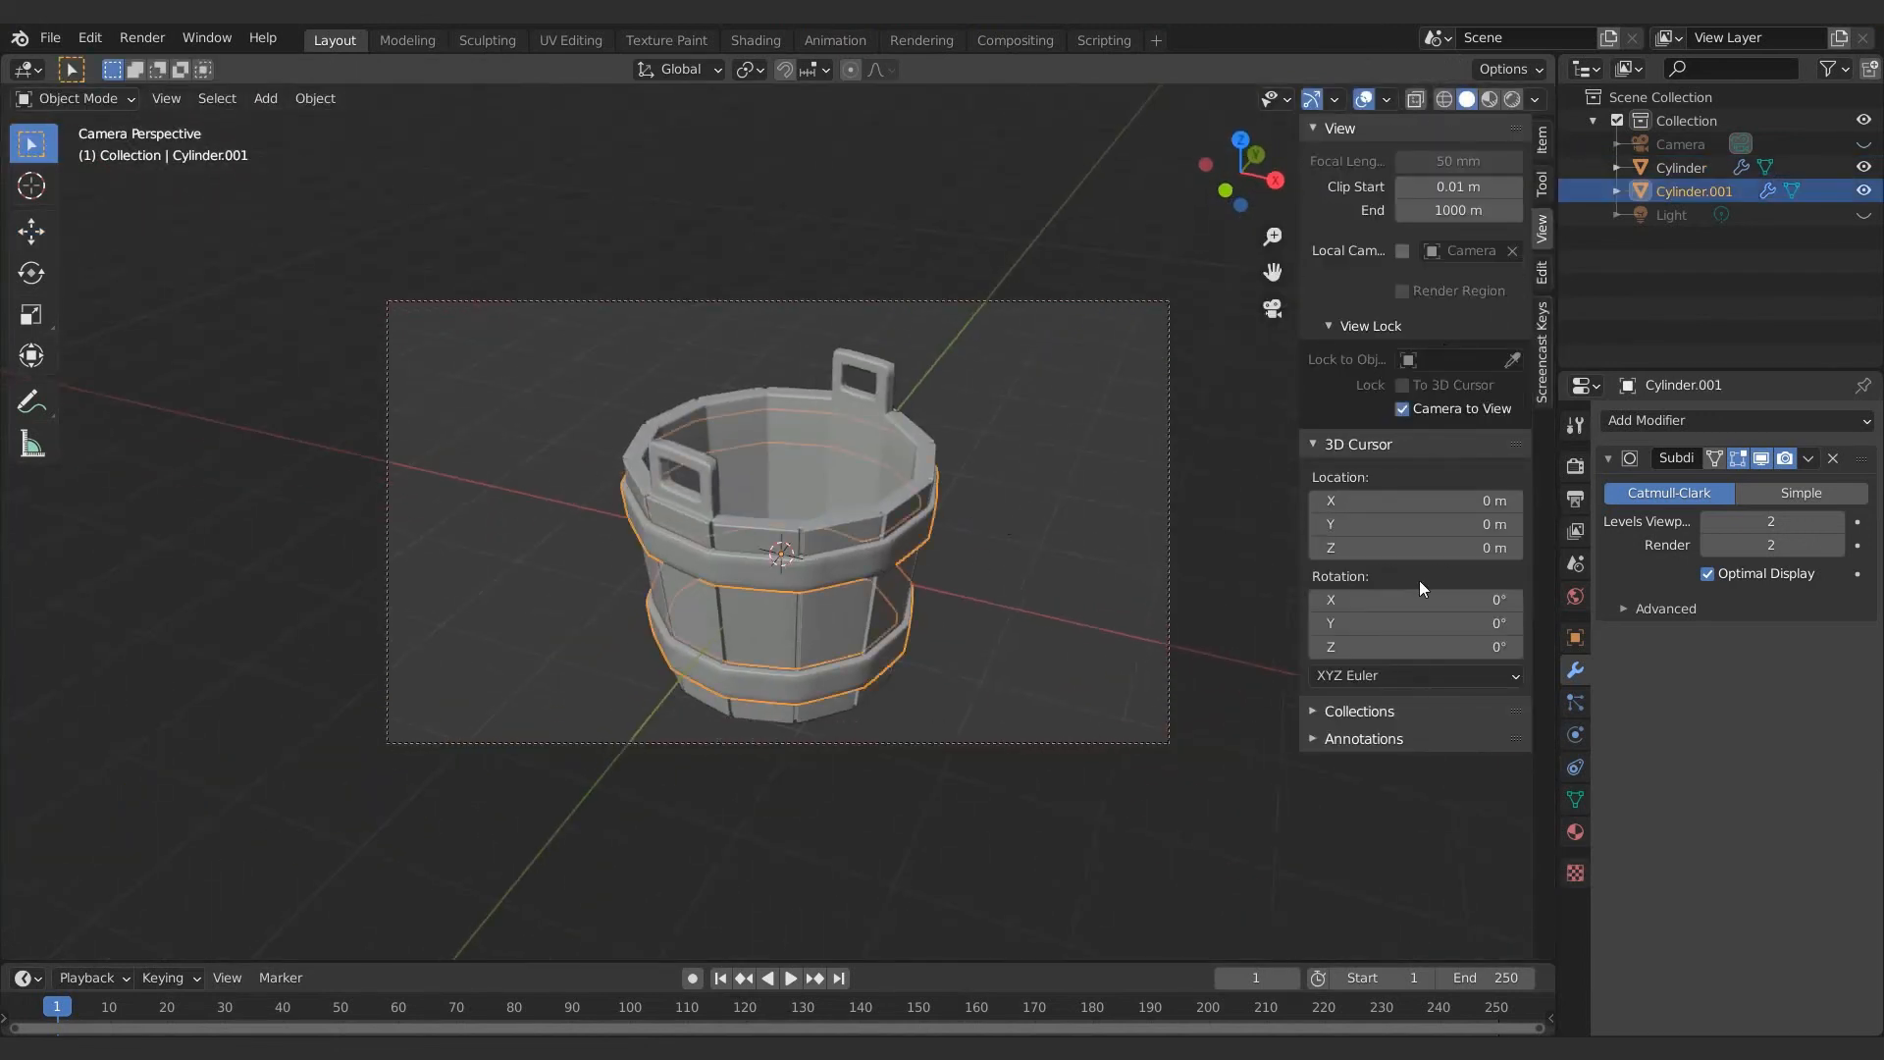
left_click(1838, 522)
left_click(888, 471)
left_click(1837, 522)
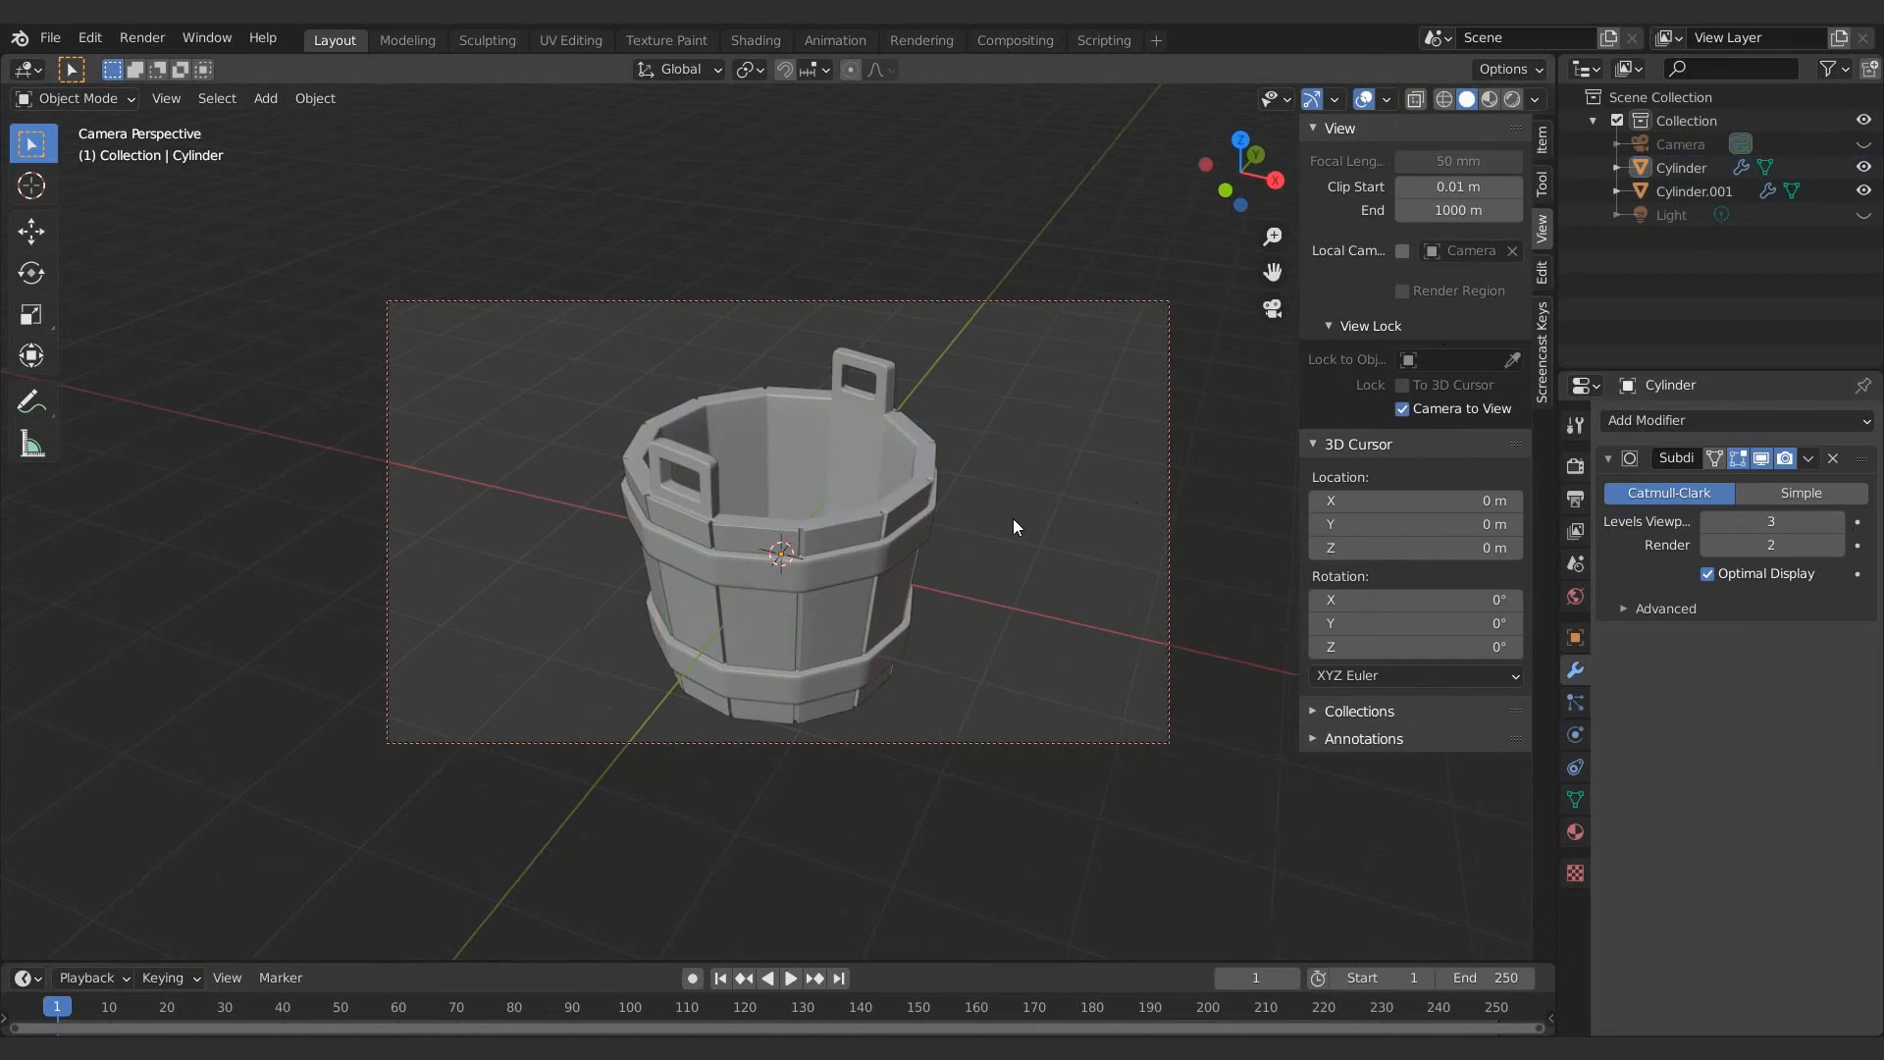
Duplicate the bucket with its bands, place the copy above the original and tilt it by about 60°
scroll(1012, 518, "down", 1)
key("a")
middle_click_drag(989, 506, 953, 525, "shift")
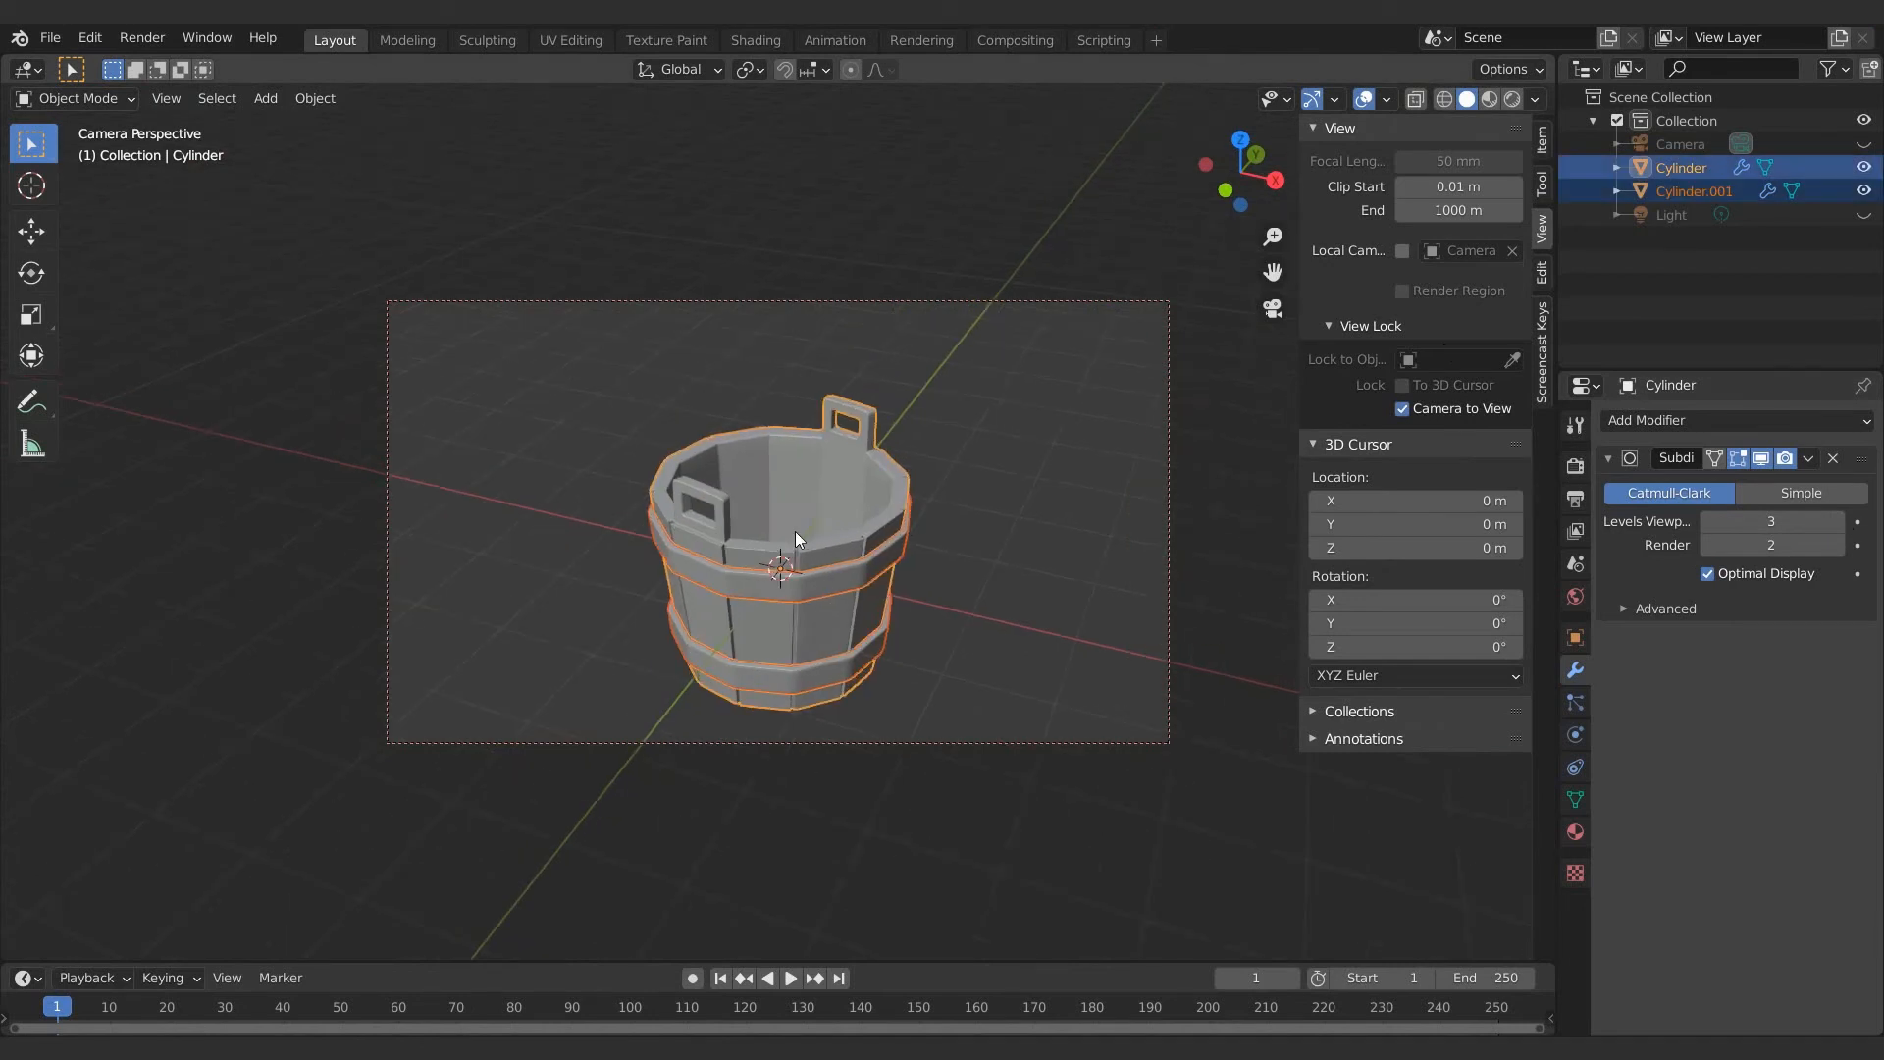
key("shift+d")
left_click(891, 375)
key("r")
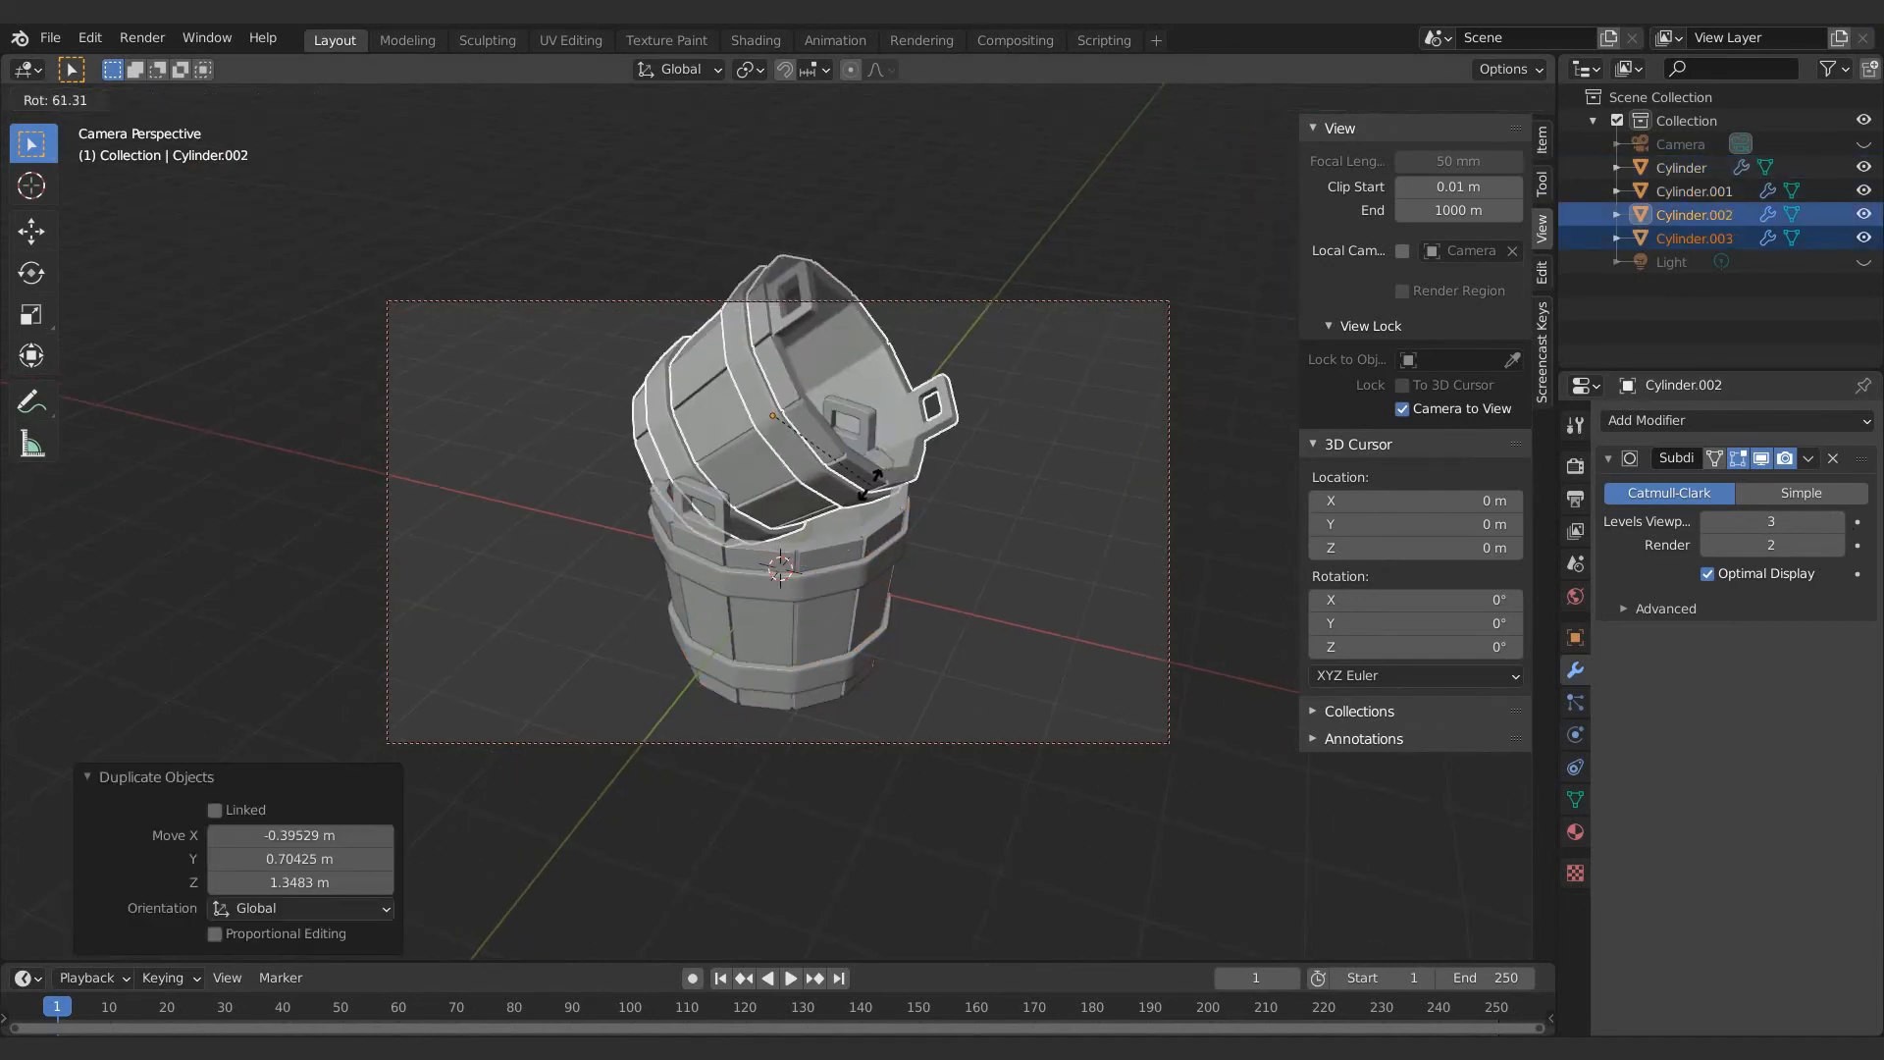
left_click(870, 482)
Raise the tilted bucket by about 0.57 m, shift it sideways and rotate it around the Z axis
left_click_drag(805, 383, 760, 289)
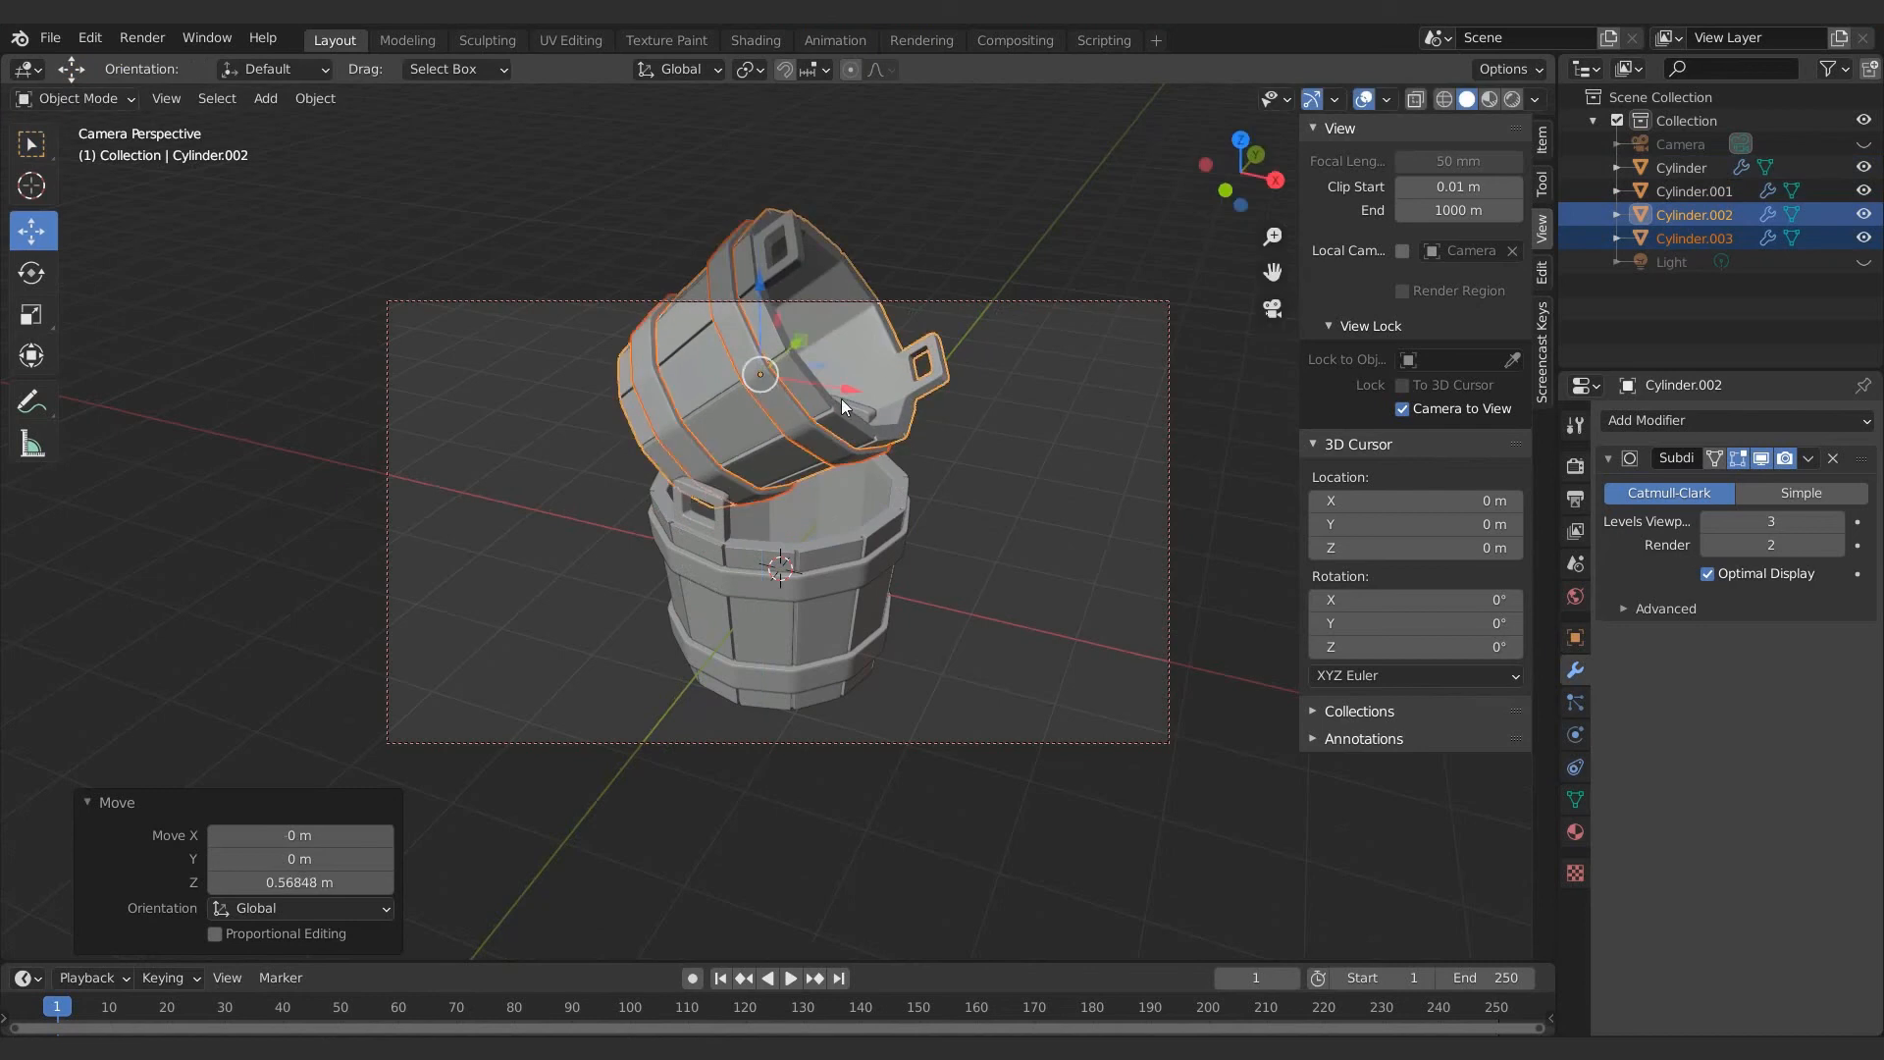
middle_click_drag(841, 400, 736, 431)
left_click_drag(891, 355, 848, 369)
key("r")
key("z")
left_click(883, 514)
key("alt+a")
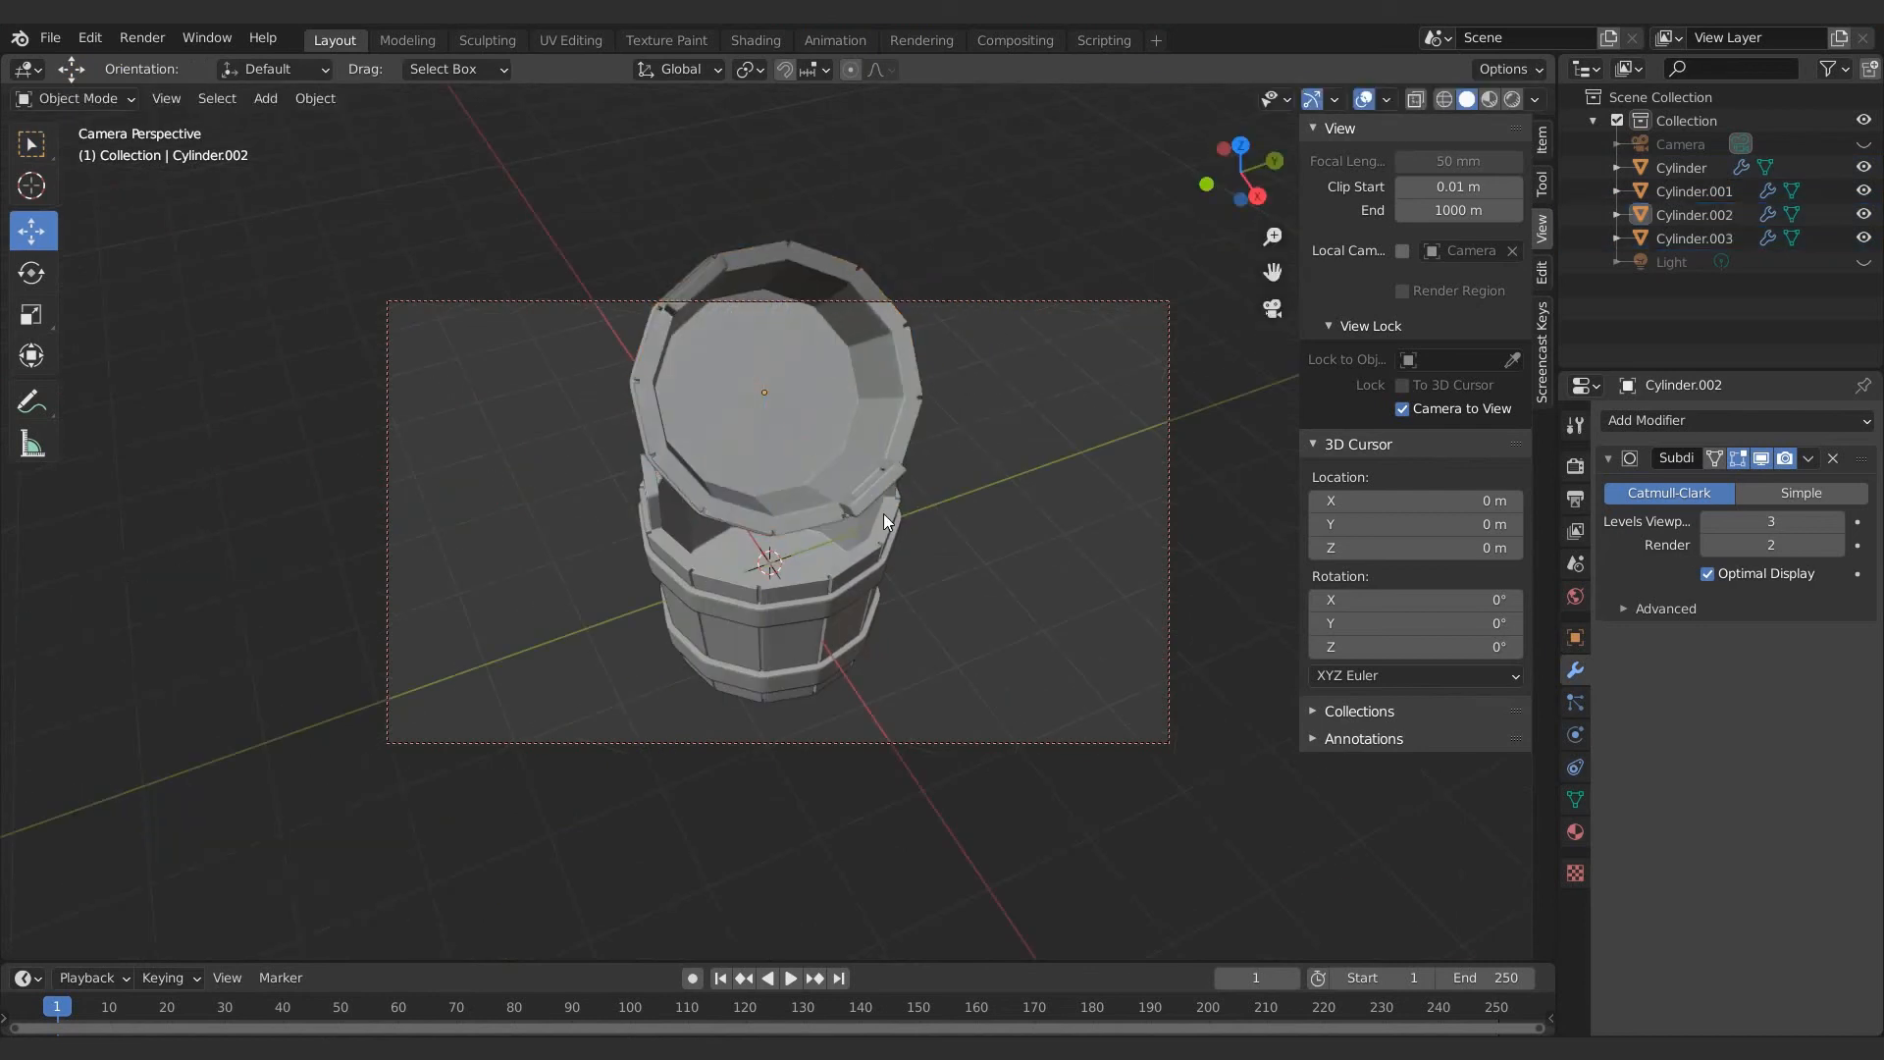
Raise the tilted bucket with its bands by about 0.24 m and shift it slightly along X
middle_click_drag(883, 515, 943, 430)
left_click(780, 407, "shift")
left_click_drag(735, 292, 736, 267)
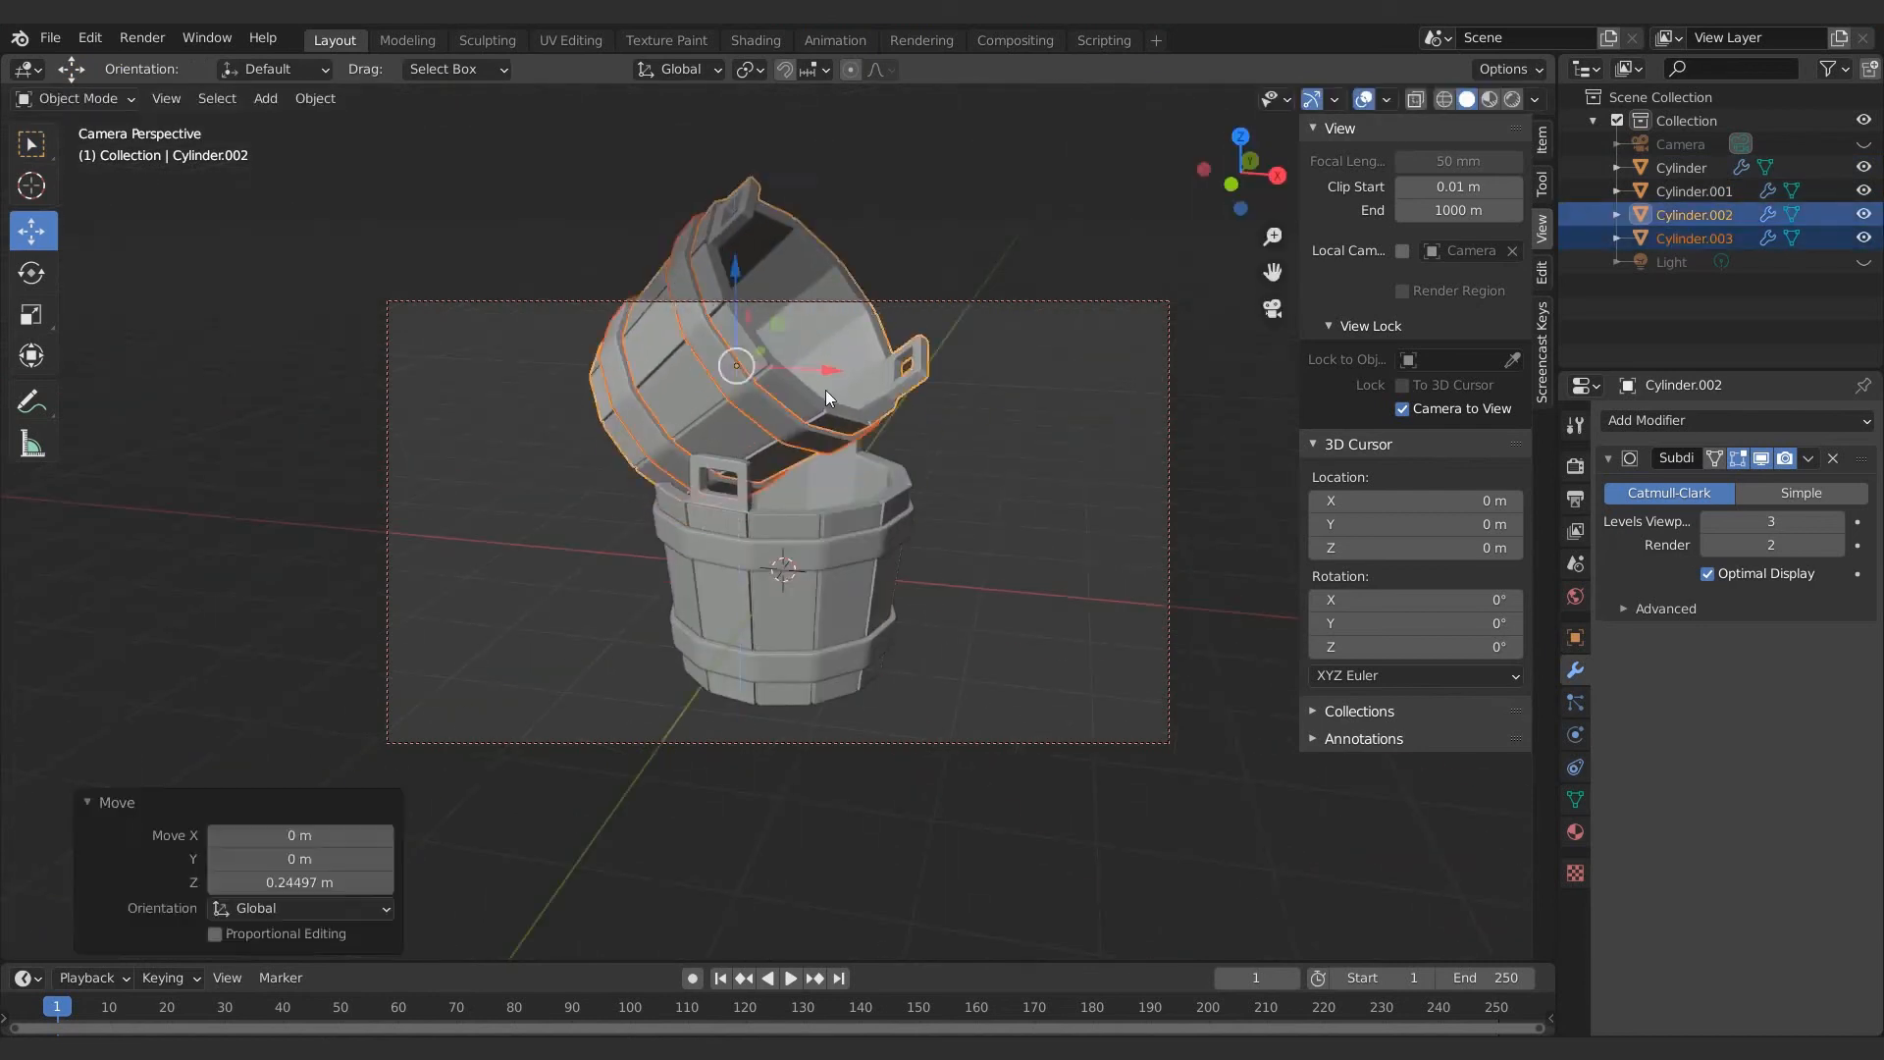
left_click_drag(830, 372, 856, 370)
left_click(1000, 451)
Duplicate the upright bucket with its bands and move the copy beside the stacked pair
middle_click_drag(1001, 452, 937, 511)
left_click_drag(960, 621, 1075, 598)
key("shift+d")
right_click(883, 620)
left_click_drag(1023, 489, 1024, 488)
left_click_drag(1001, 589, 679, 499)
right_click(1004, 573)
Duplicate an upright bucket with its bands once more and place the copy on the other side of the stack
left_click(1038, 636, "shift")
left_click(1050, 698)
key("shift+d")
right_click(1070, 548)
left_click(1111, 679)
left_click_drag(592, 361, 561, 536)
left_click_drag(636, 493, 671, 499)
left_click(922, 667)
middle_click_drag(960, 616, 1010, 623)
Add a plane as the ground and scale it up about 27.7 times
key("shift+a")
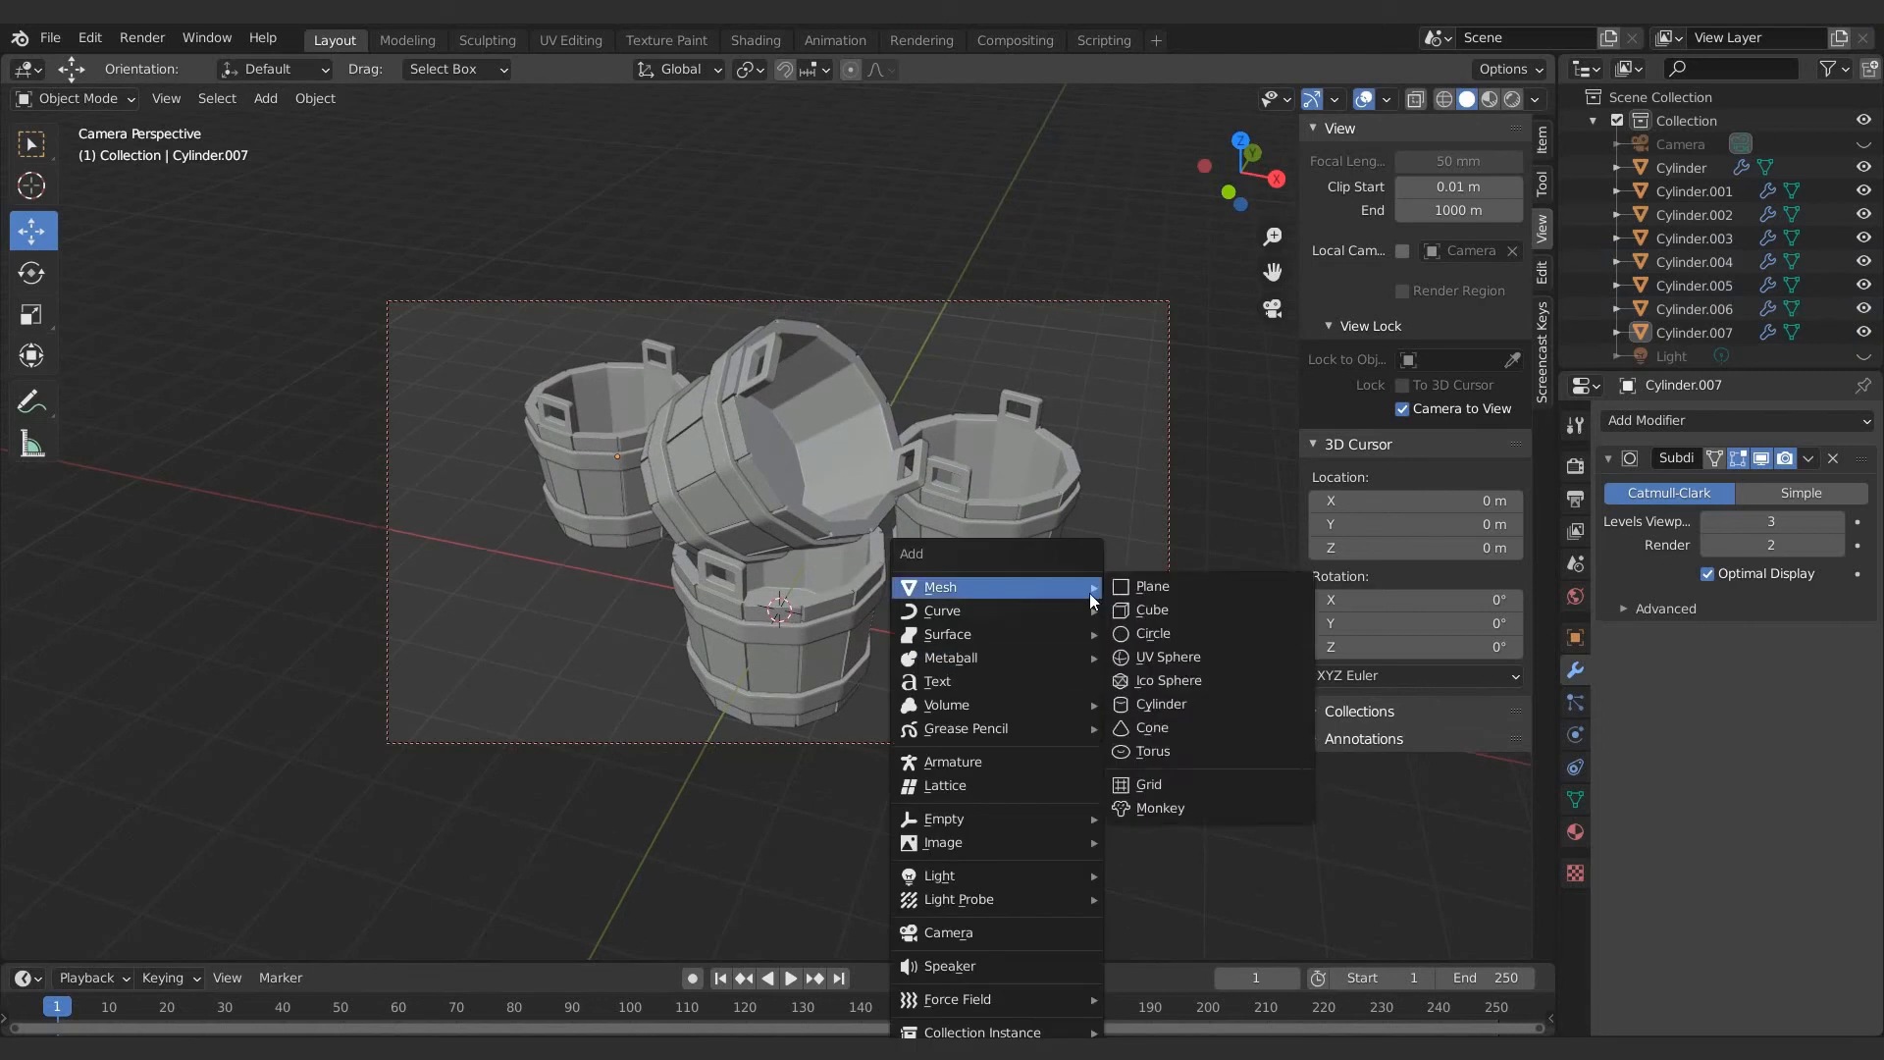
left_click(1150, 587)
key("s")
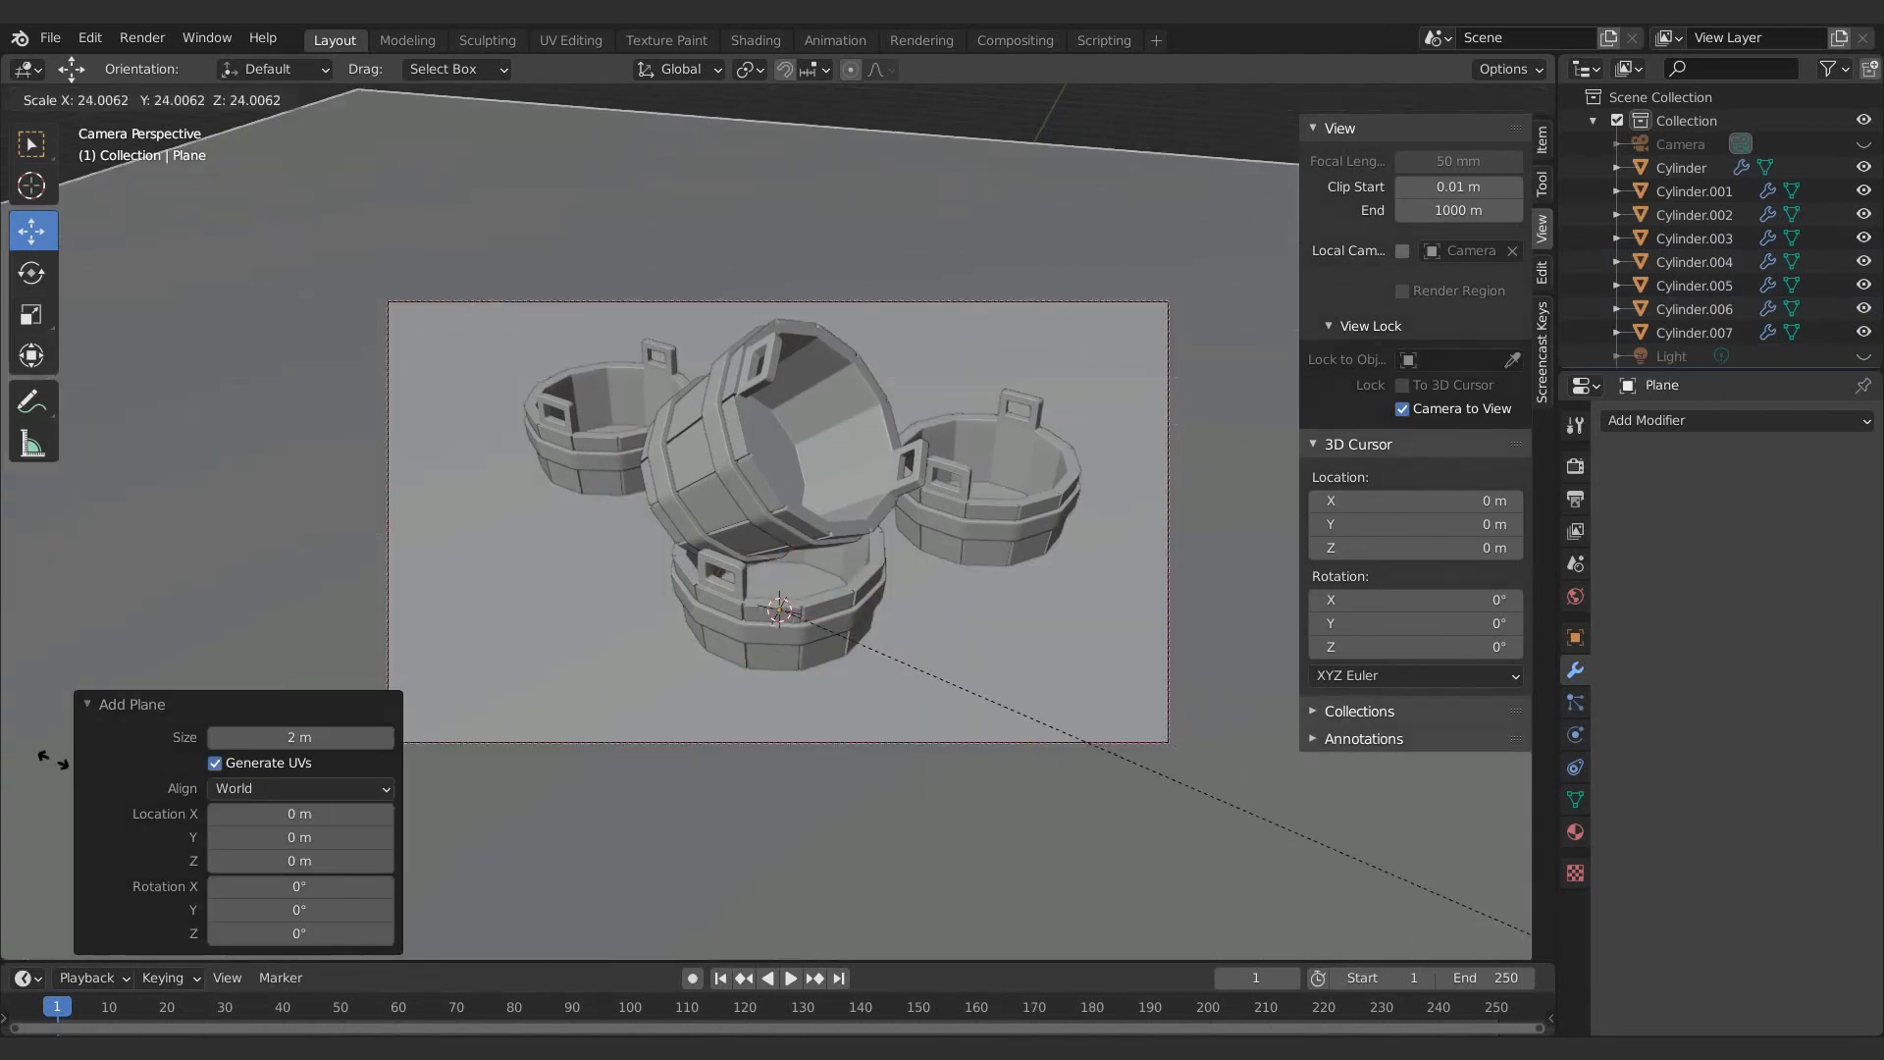
left_click(400, 850)
key("KP_0")
scroll(374, 426, "down", 4)
key("KP_0")
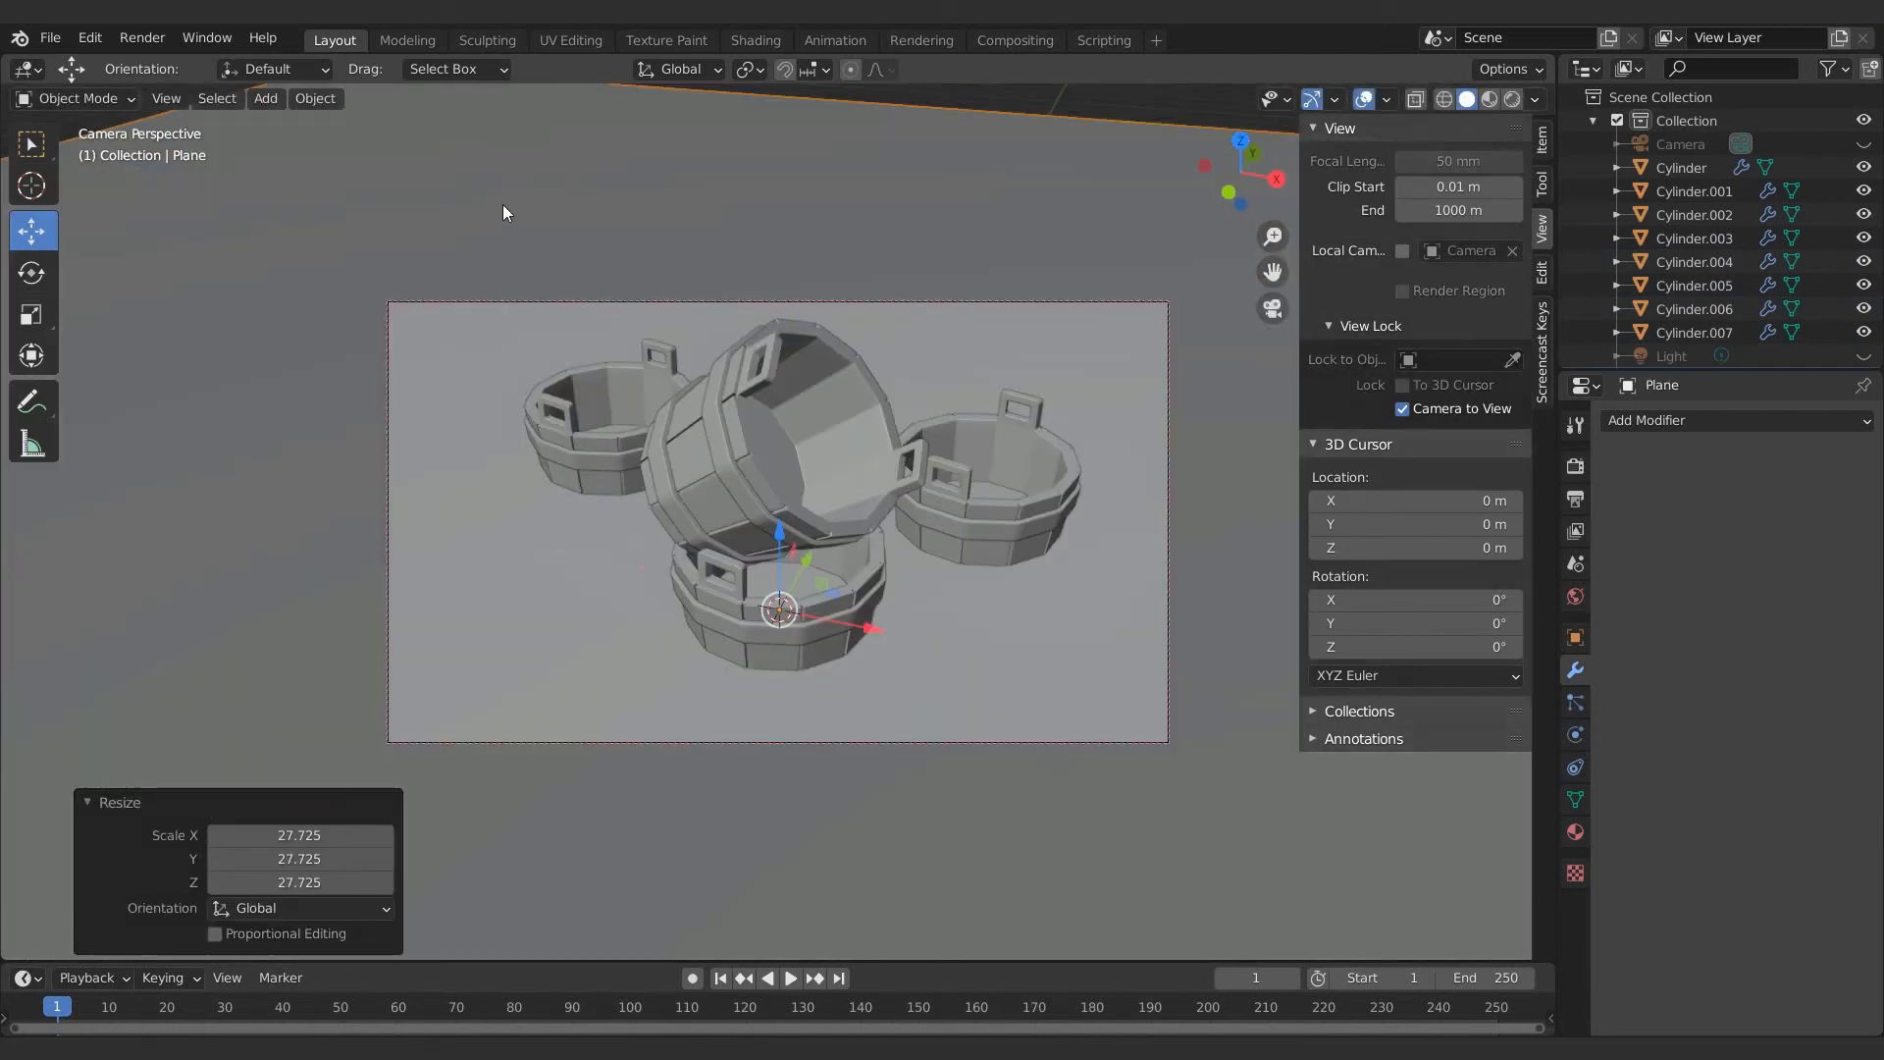
Adjust the ground plane's height and raise all the buckets together so they stand above the plane
scroll(502, 205, "down", 3)
middle_click_drag(381, 190, 443, 291, "shift")
left_click_drag(719, 465, 731, 498)
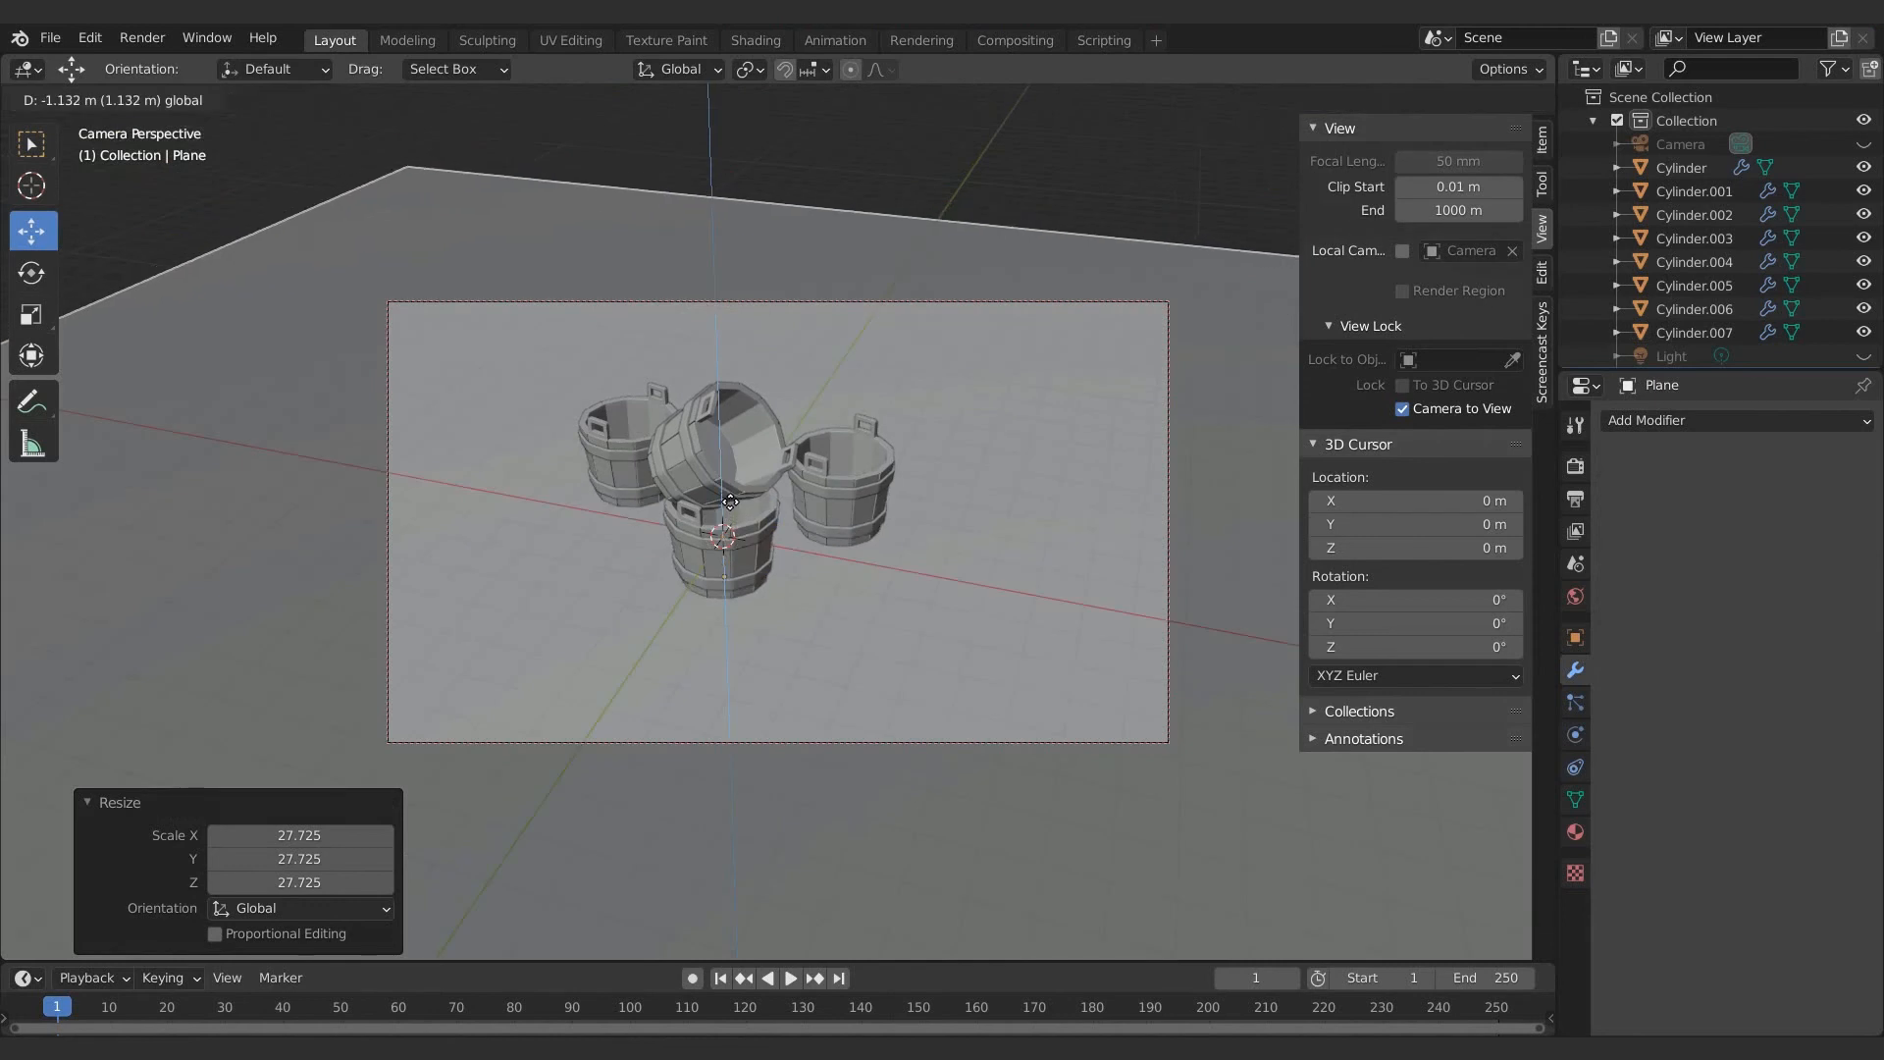
left_click(822, 334, "shift")
left_click(822, 334, "shift")
left_click_drag(954, 144, 582, 723)
left_click_drag(723, 404, 723, 361)
left_click(932, 245)
left_click_drag(724, 454, 727, 458)
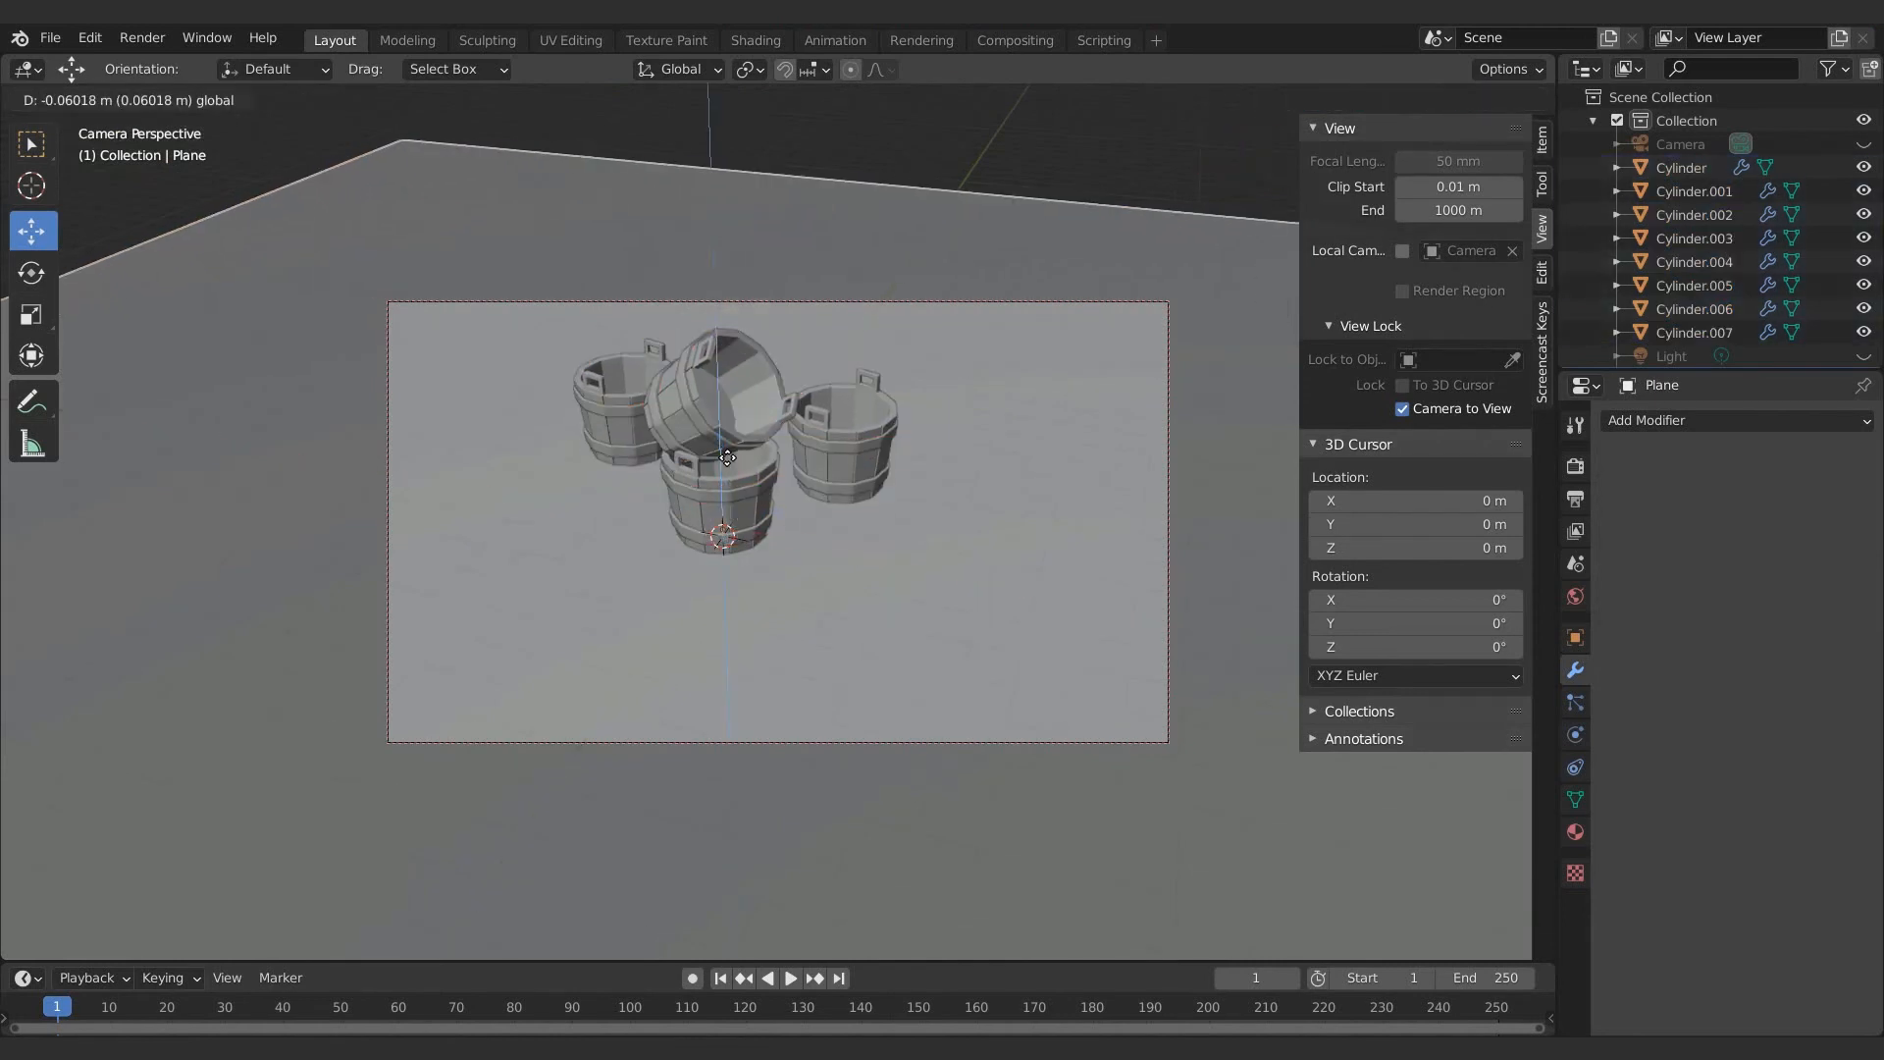
Fine-tune the heights of the tilted and upright buckets in front view so they rest on the ground plane
middle_click_drag(825, 360, 876, 469)
key("KP_1")
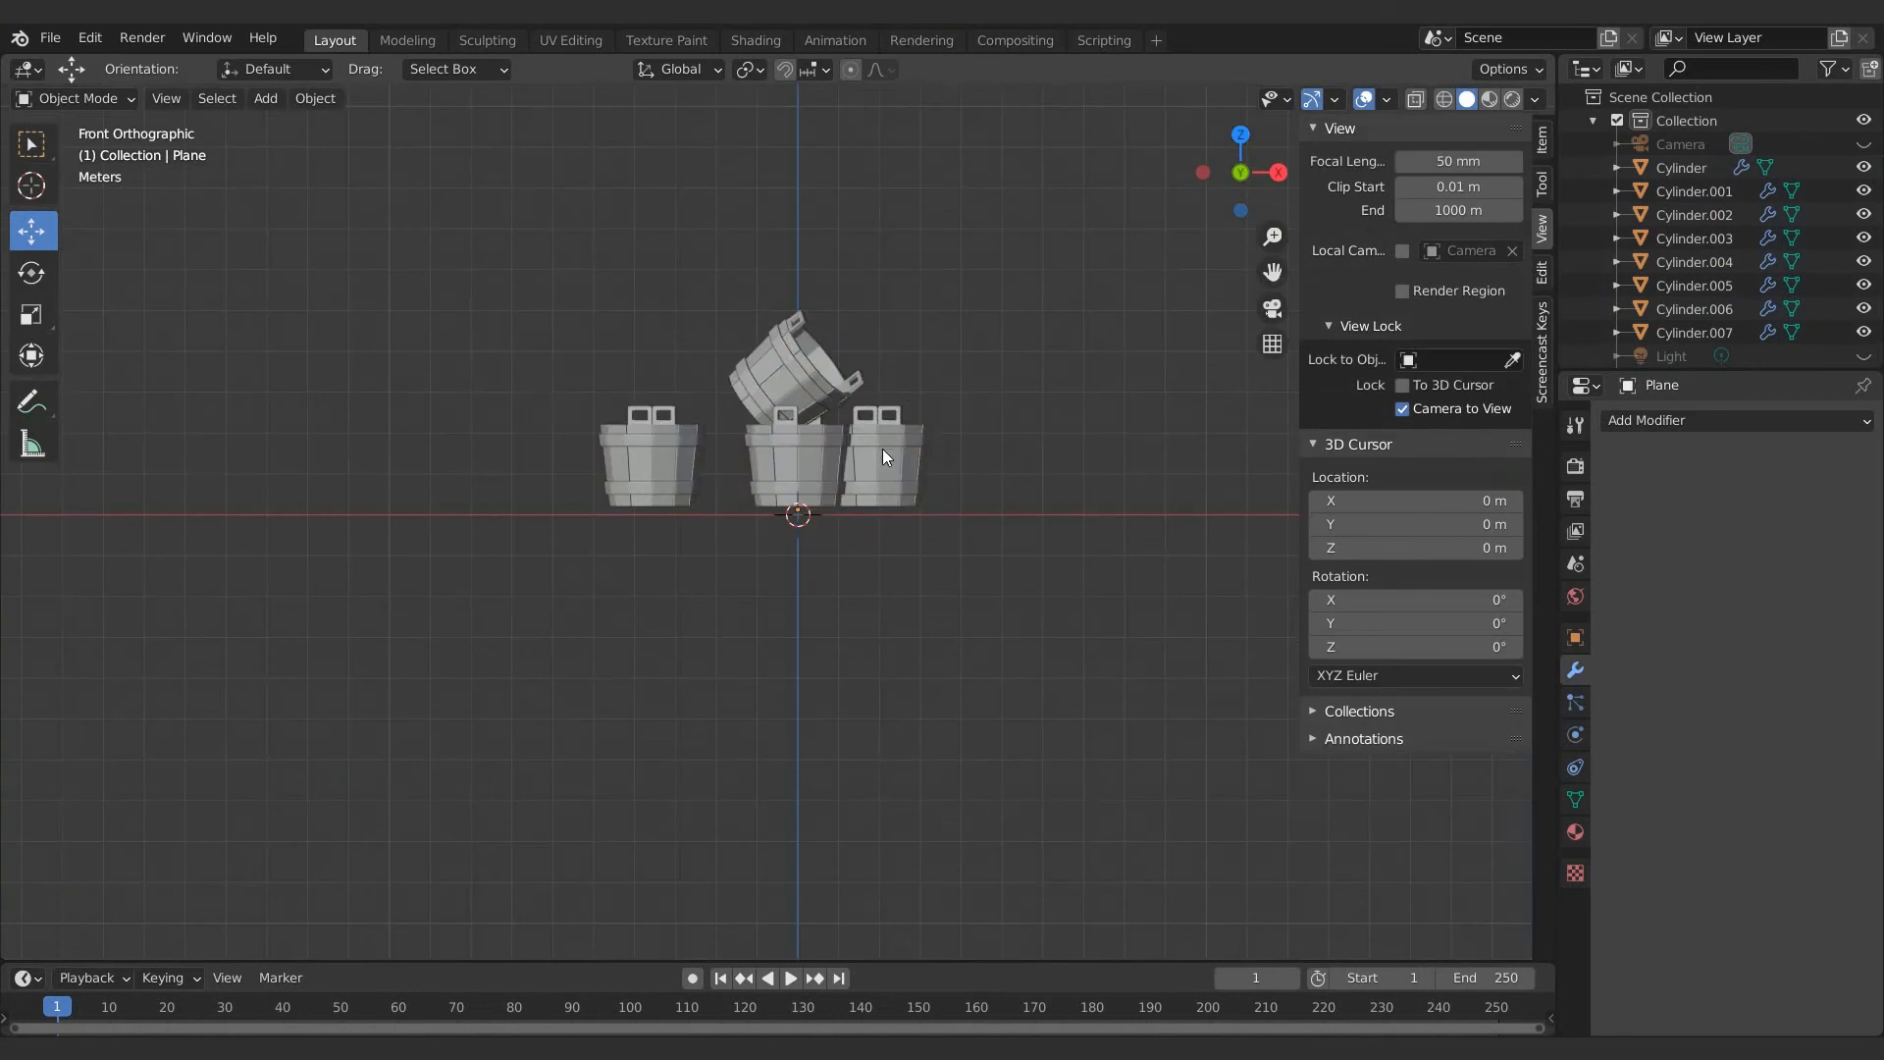
left_click_drag(949, 285, 643, 433)
left_click_drag(781, 360, 783, 361)
left_click_drag(1032, 356, 521, 492)
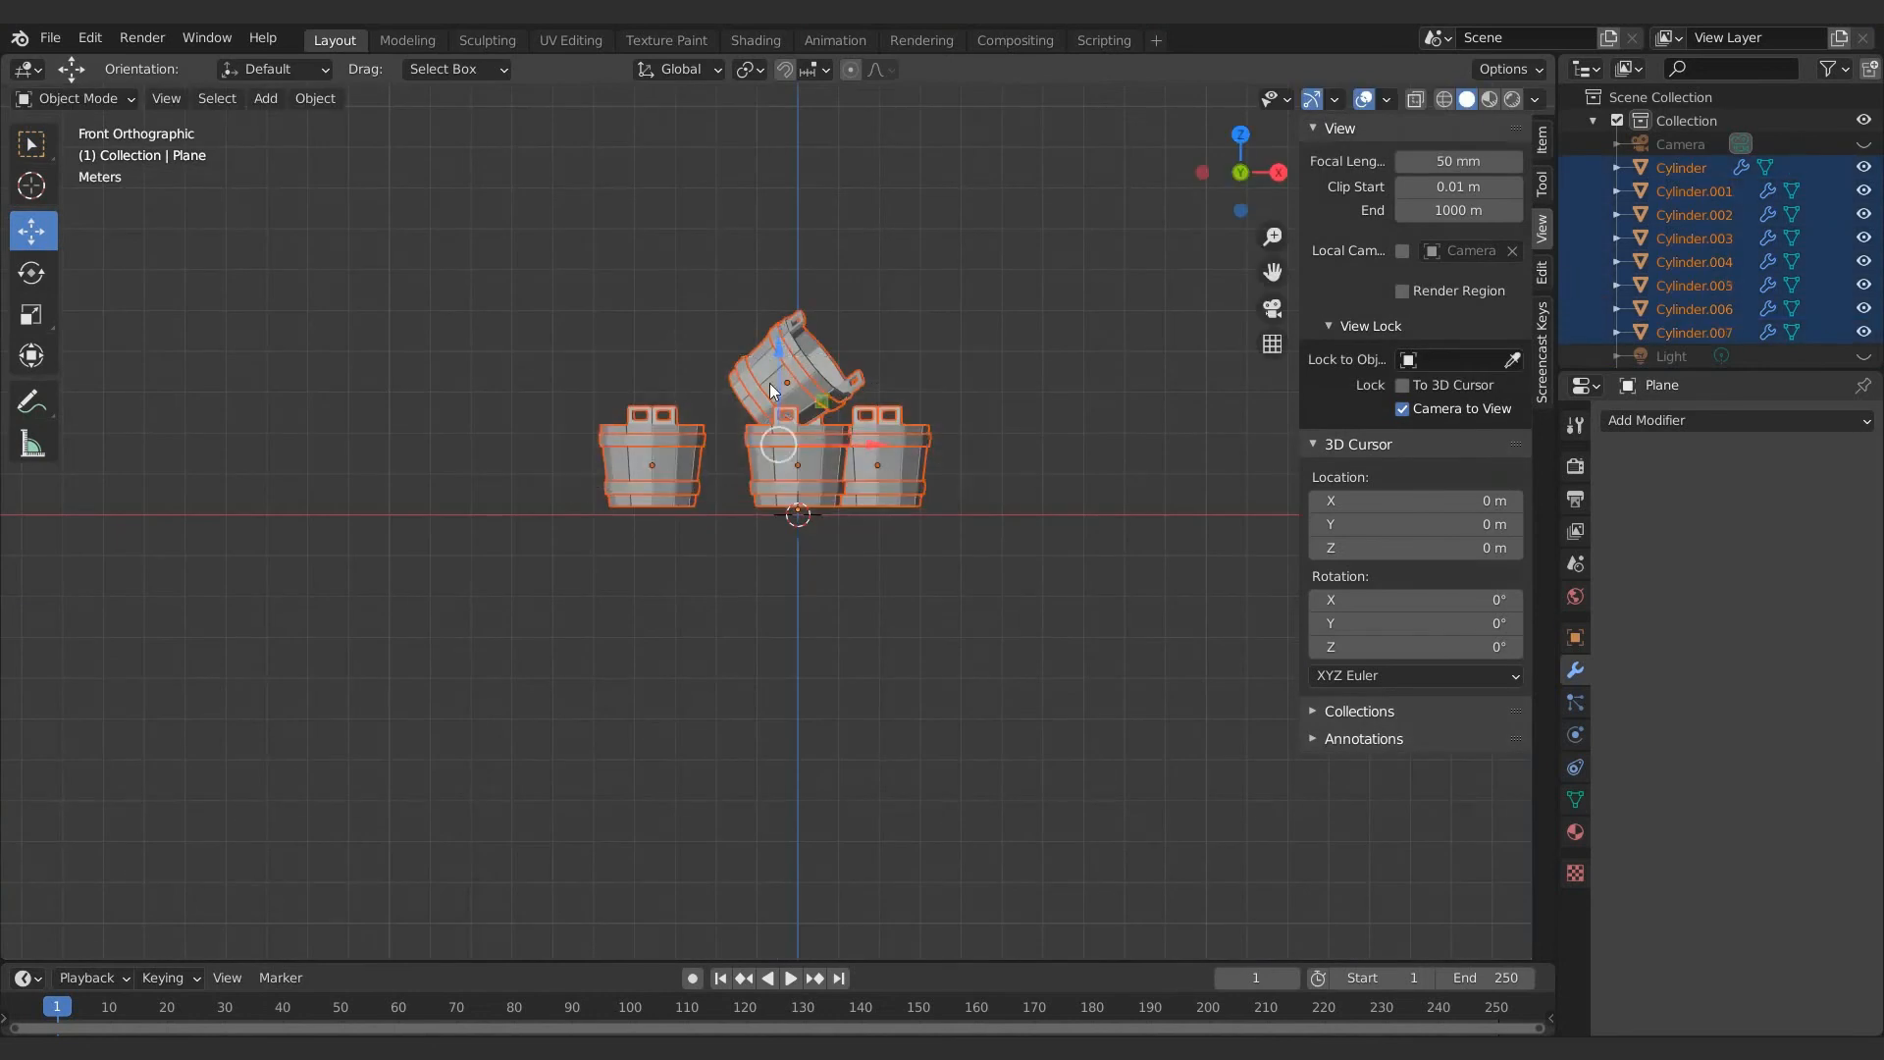
left_click(1032, 507)
scroll(883, 442, "up", 3)
left_click_drag(726, 497, 725, 492)
left_click_drag(1102, 492, 1060, 586)
scroll(922, 579, "up", 8)
scroll(505, 447, "down", 1)
left_click_drag(170, 407, 170, 407)
Extrude the plane's back edge upward along Z as a backdrop and bevel the corner 0.202 m wide with 4 segments
key("KP_0")
key("Tab")
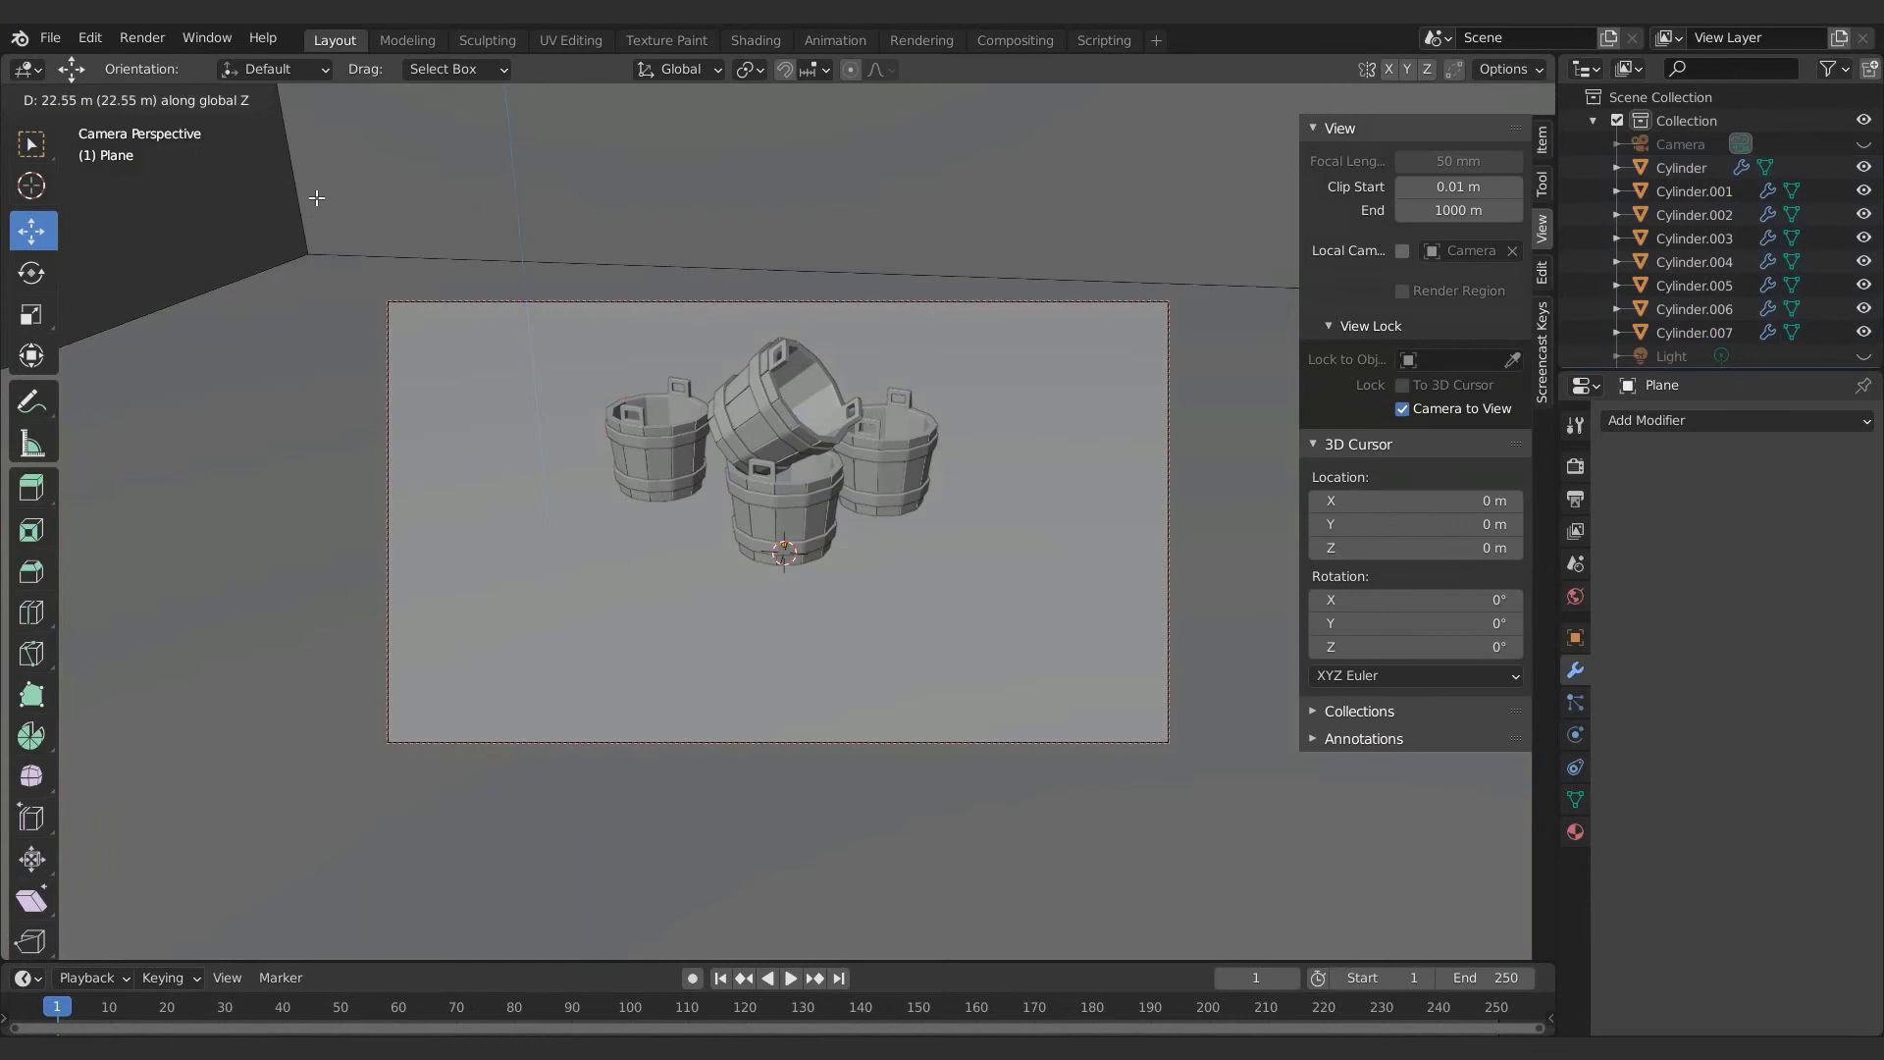
left_click(511, 436)
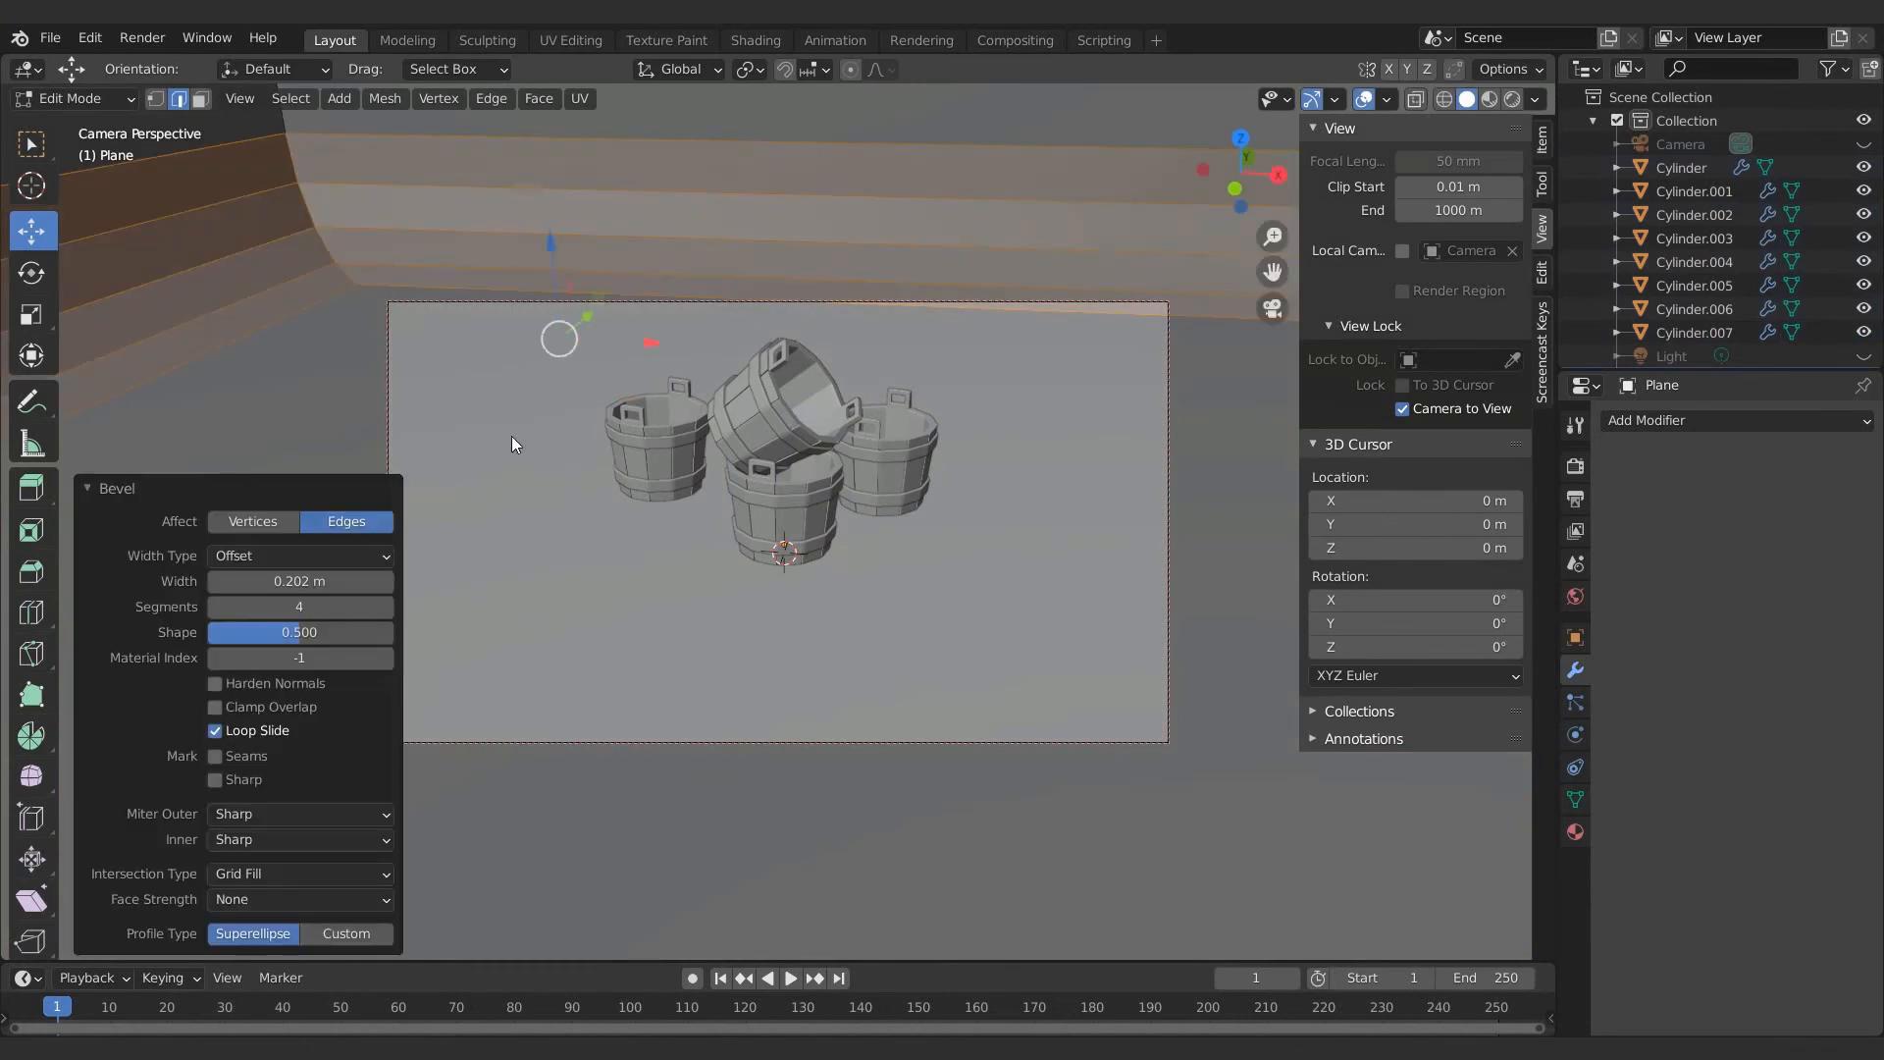
key("Tab")
Frame the buckets closer, show the rendered preview and move the light about 2.42 m along Y
middle_click_drag(798, 538, 1075, 617)
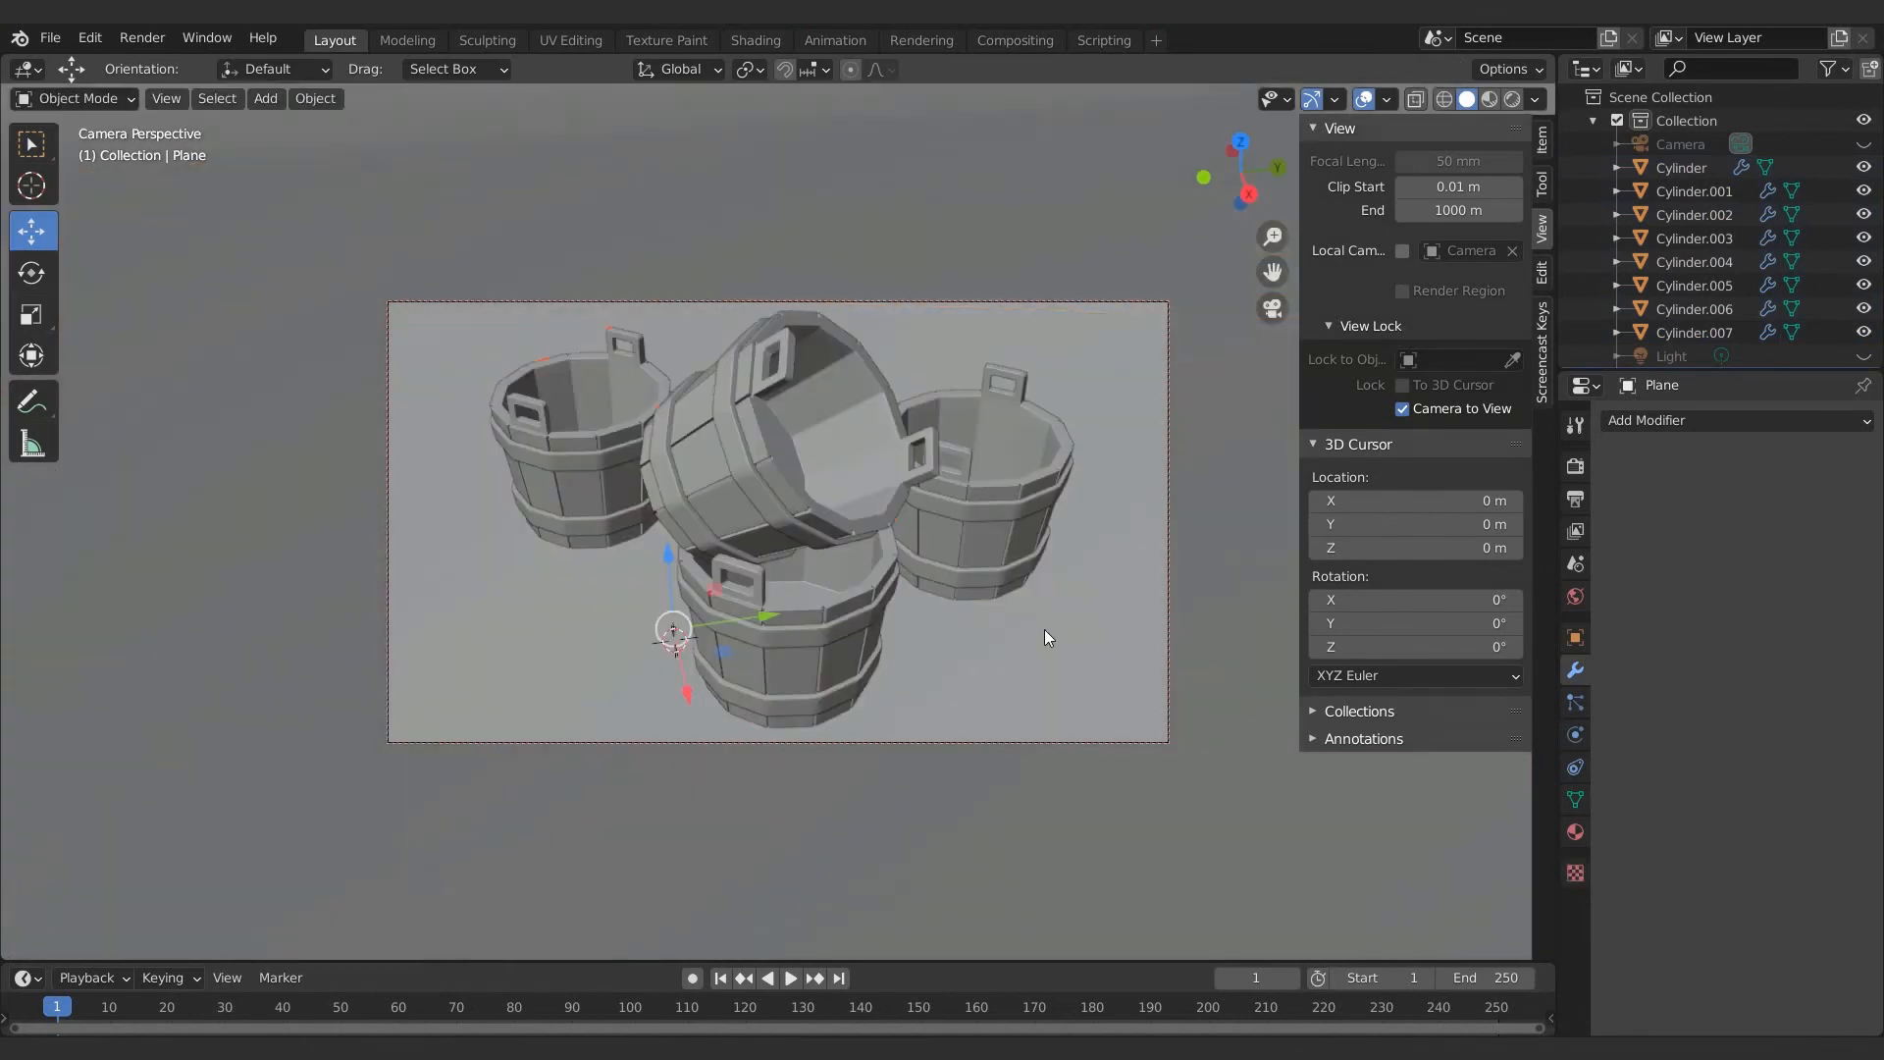
left_click(1512, 99)
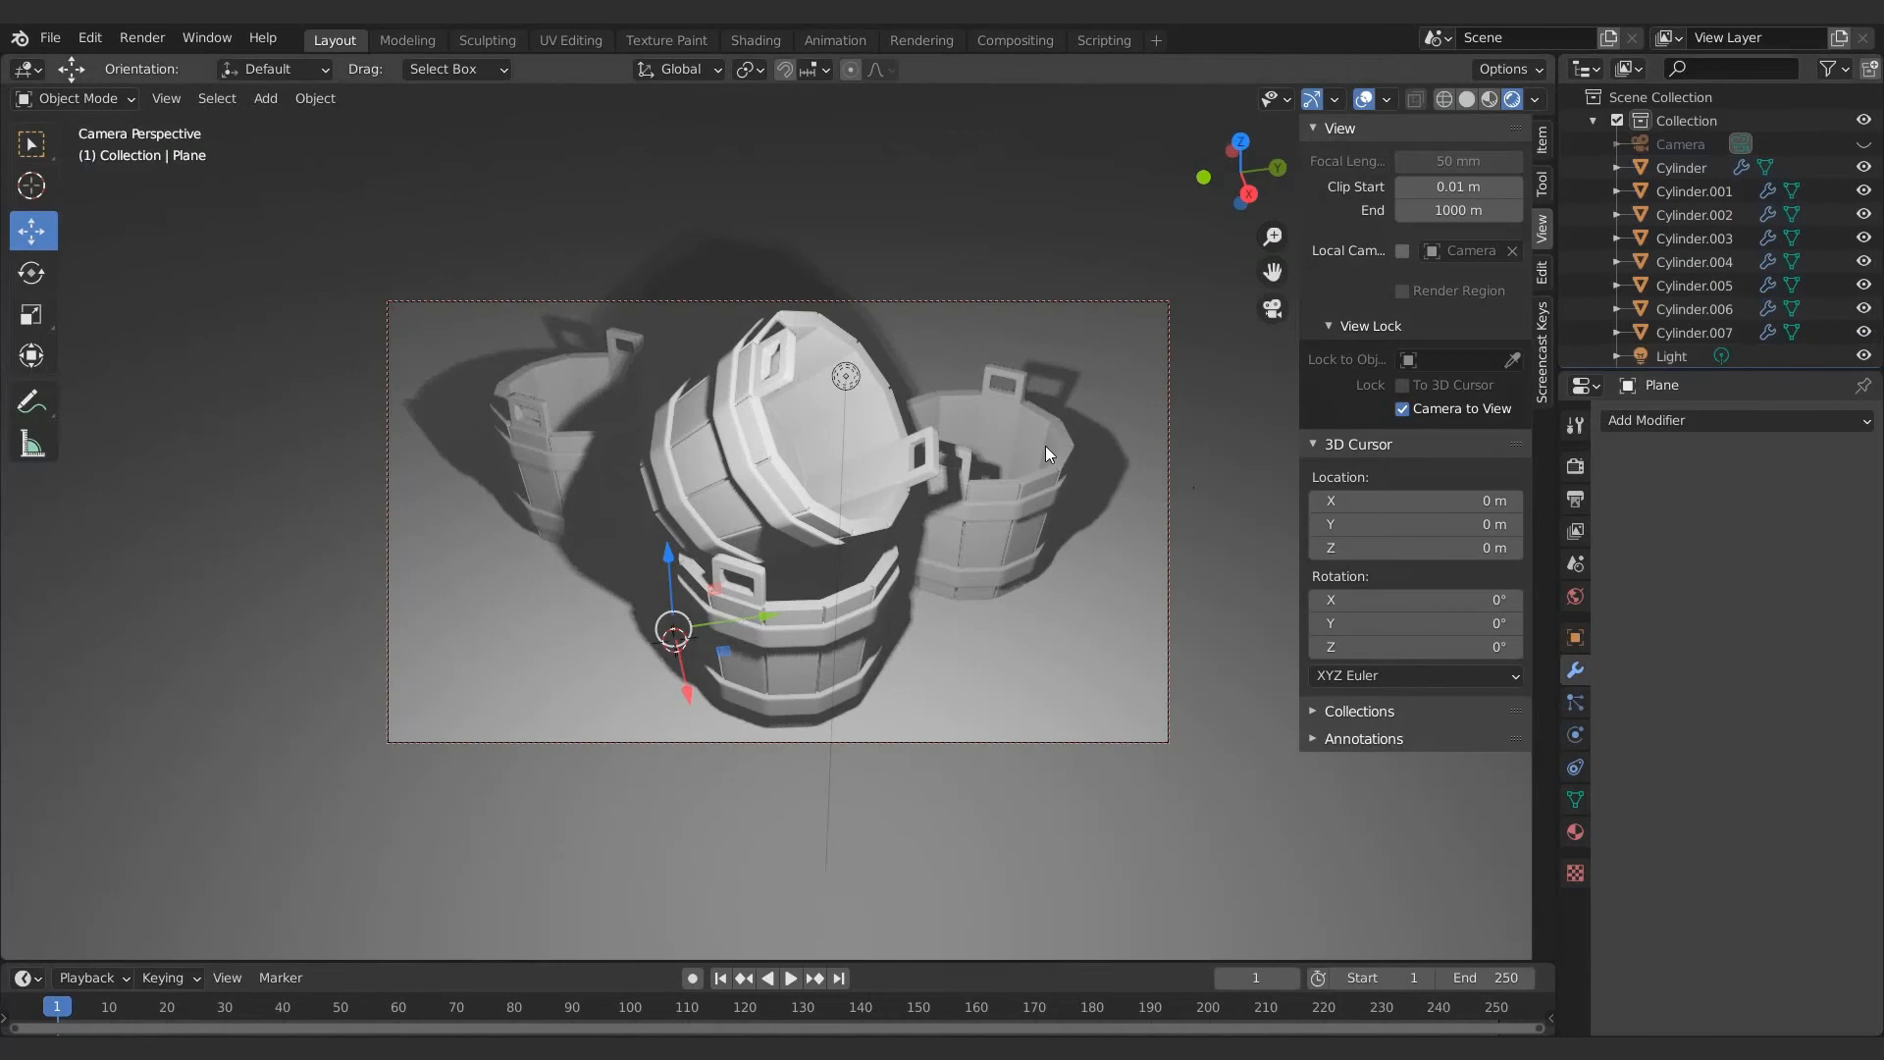
left_click(1671, 357)
key("g")
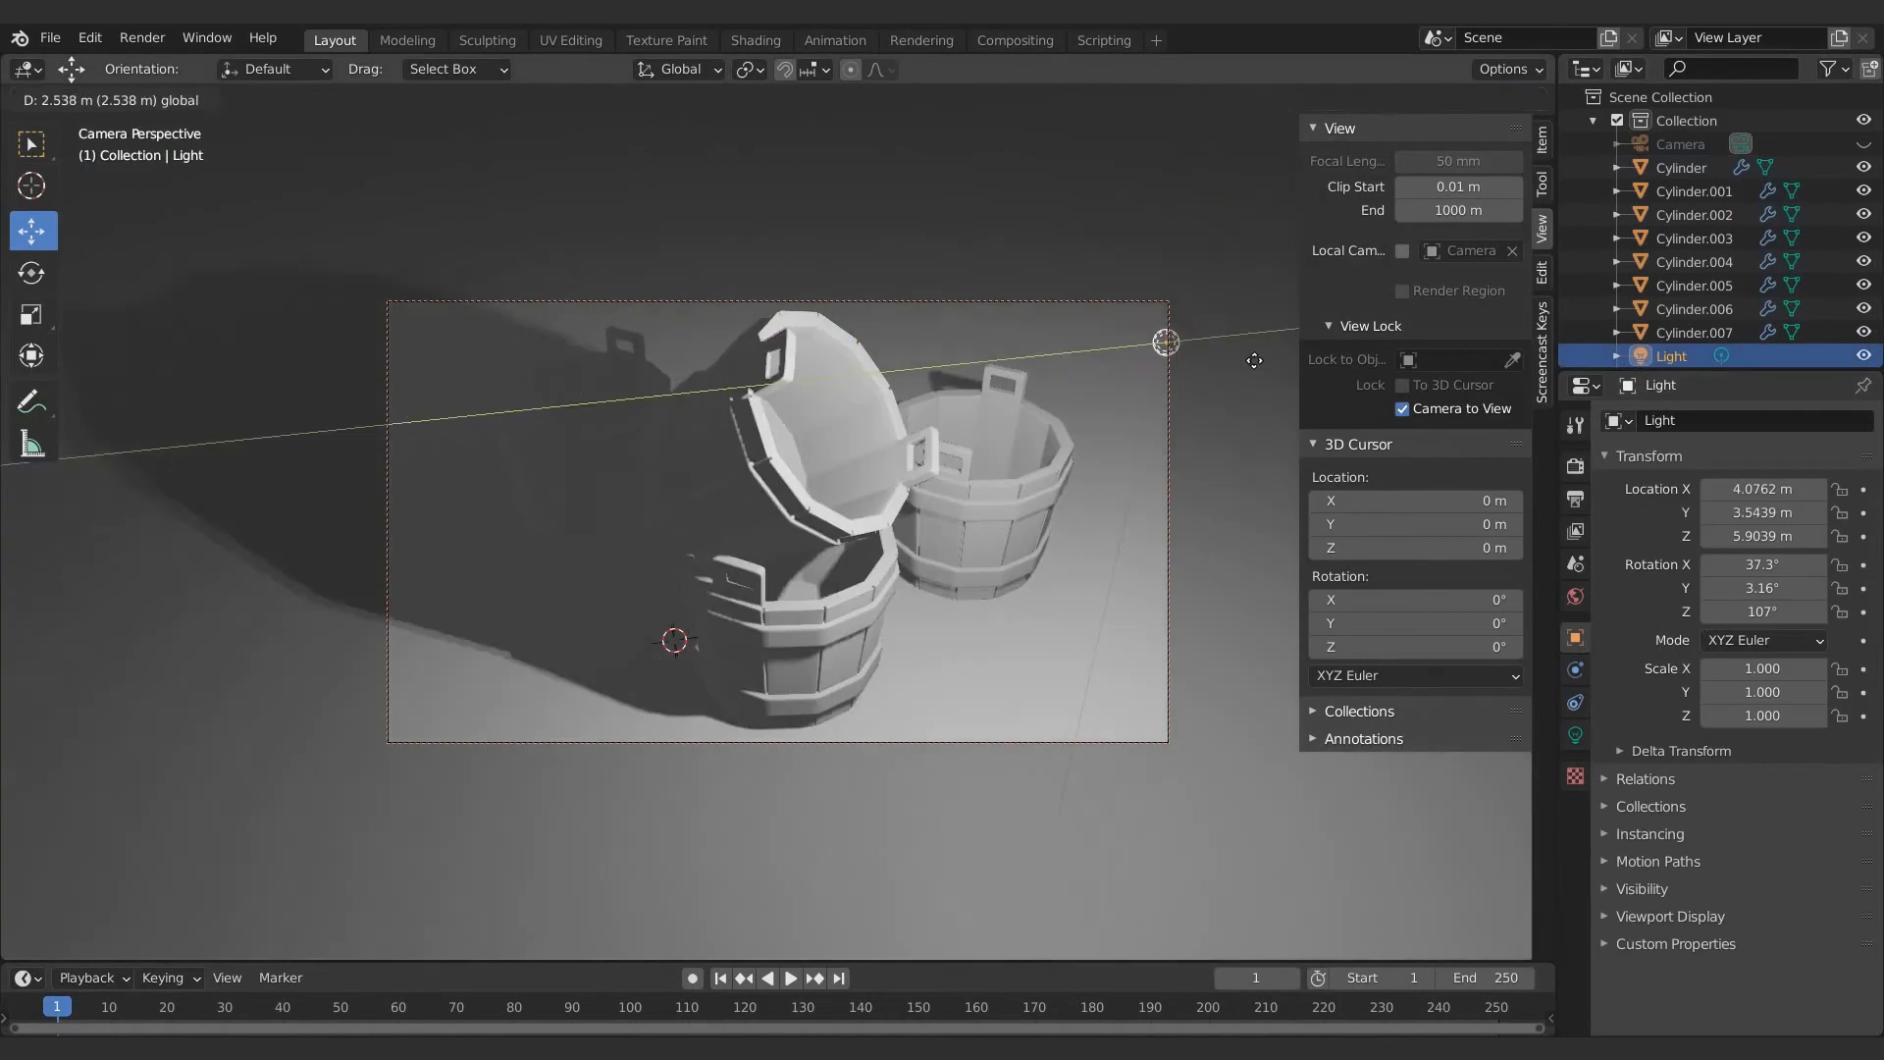
left_click(1253, 360)
Change the light to an Area light with a rectangular shape and set its size to 2 m by 2 m
left_click(1574, 734)
left_click(1834, 517)
type("1")
key("Return")
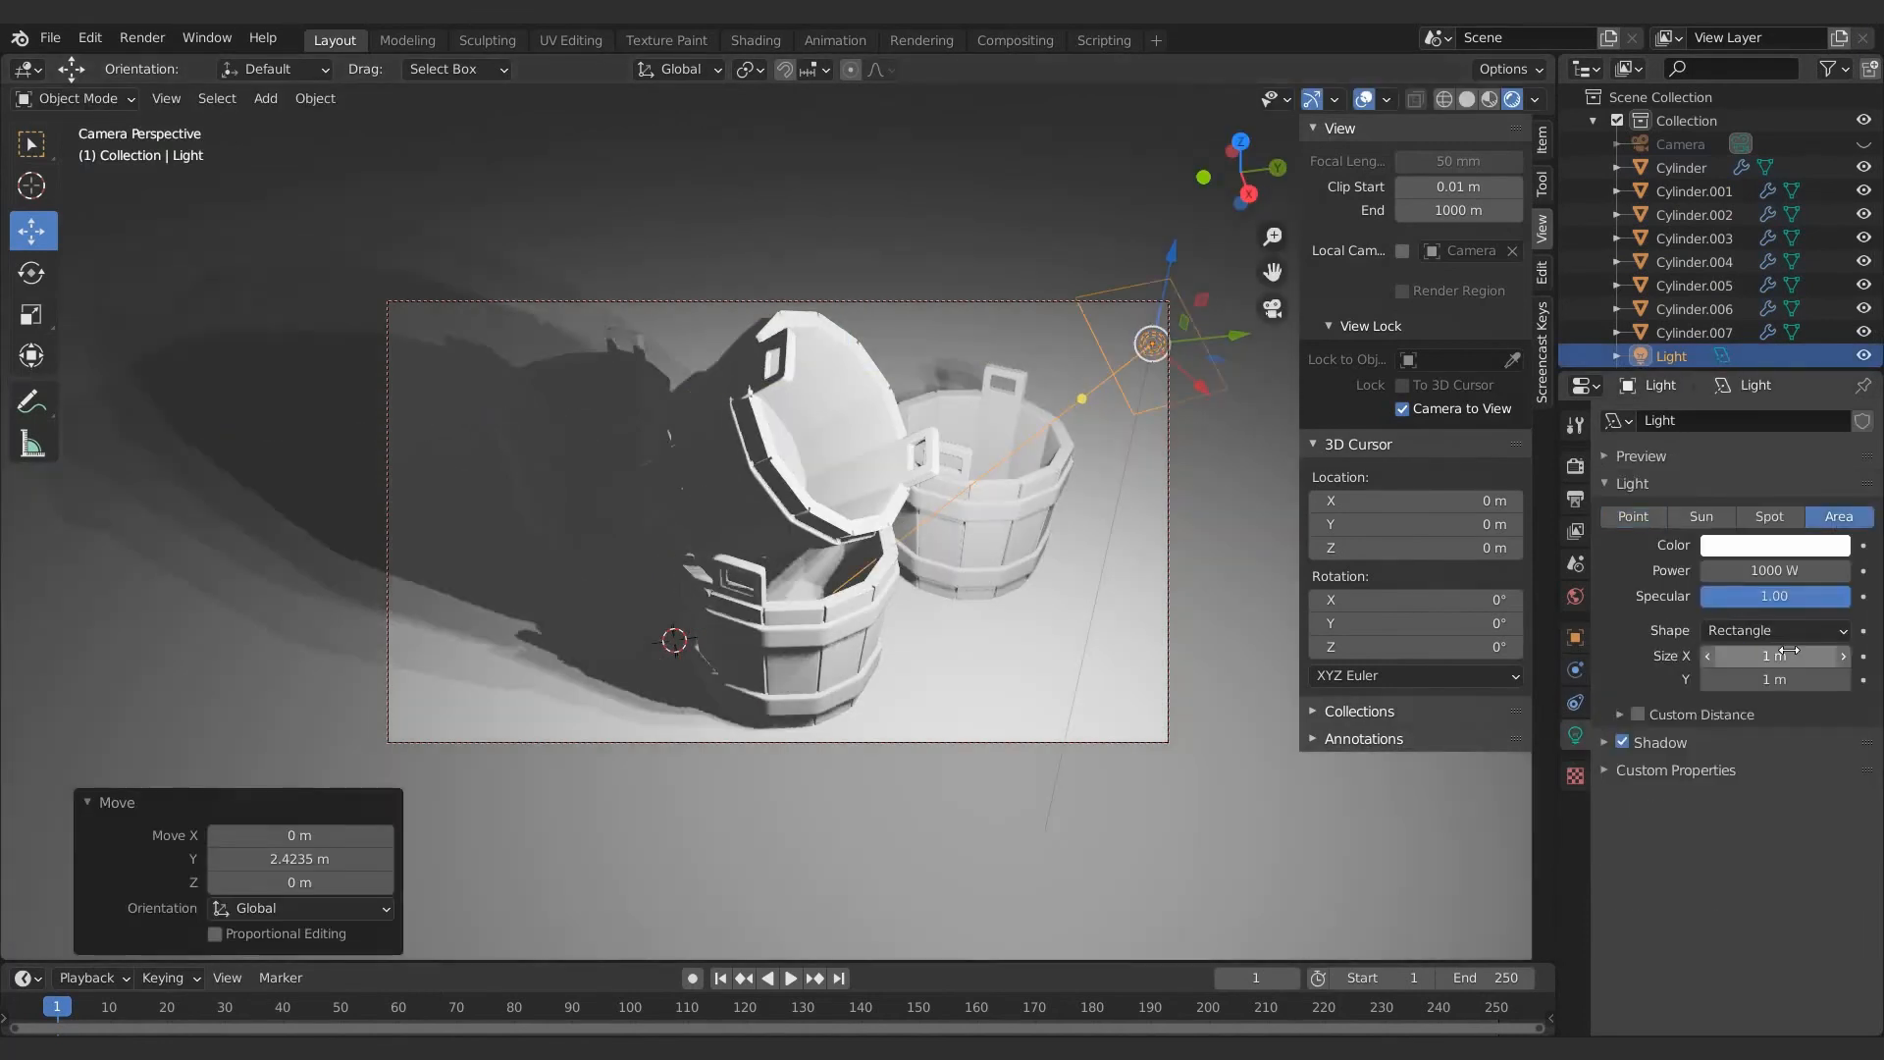
left_click(1781, 656)
type("2")
key("Tab")
type("2")
key("Return")
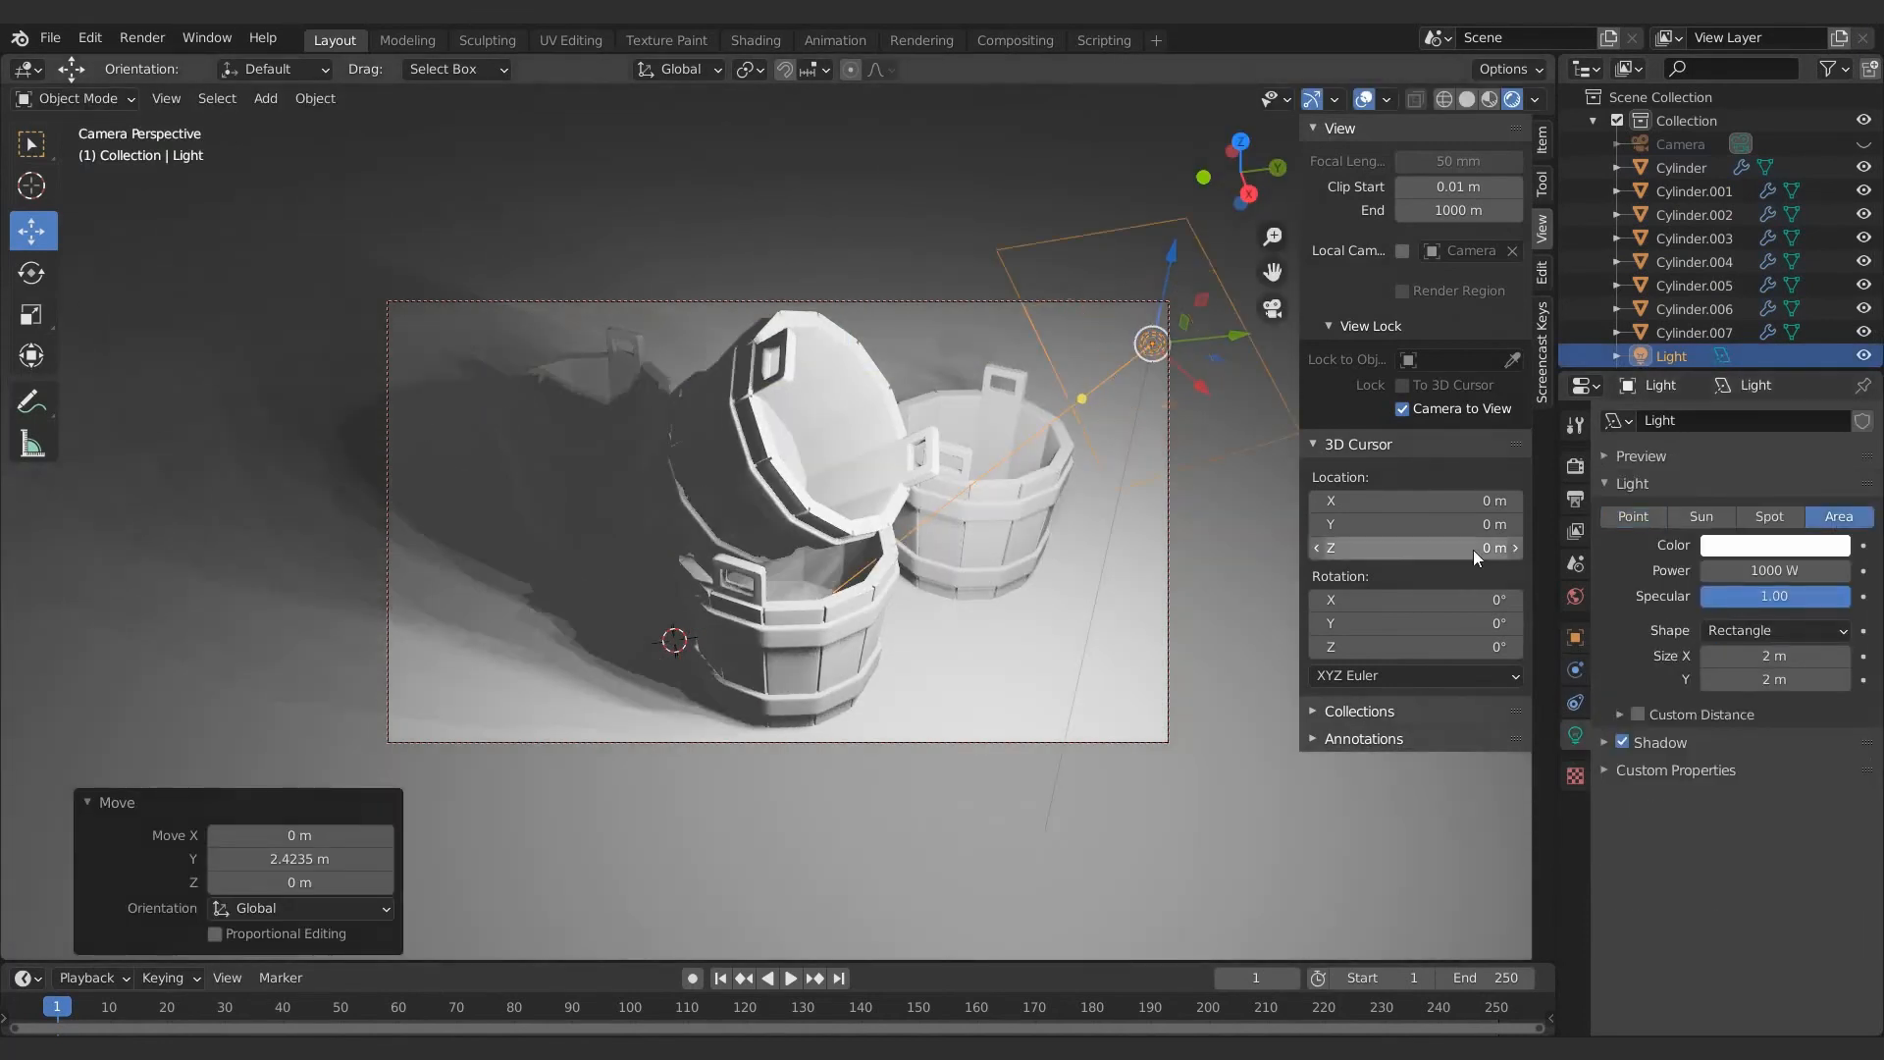
Shift the area light farther along Y and enlarge it to about 2.59 m by 2.18 m
left_click_drag(1211, 340, 1238, 338)
key("KP_0")
middle_click_drag(1060, 405, 1001, 554)
left_click_drag(891, 679, 977, 715)
left_click_drag(977, 715, 998, 712)
middle_click_drag(999, 713, 1073, 583)
key("KP_0")
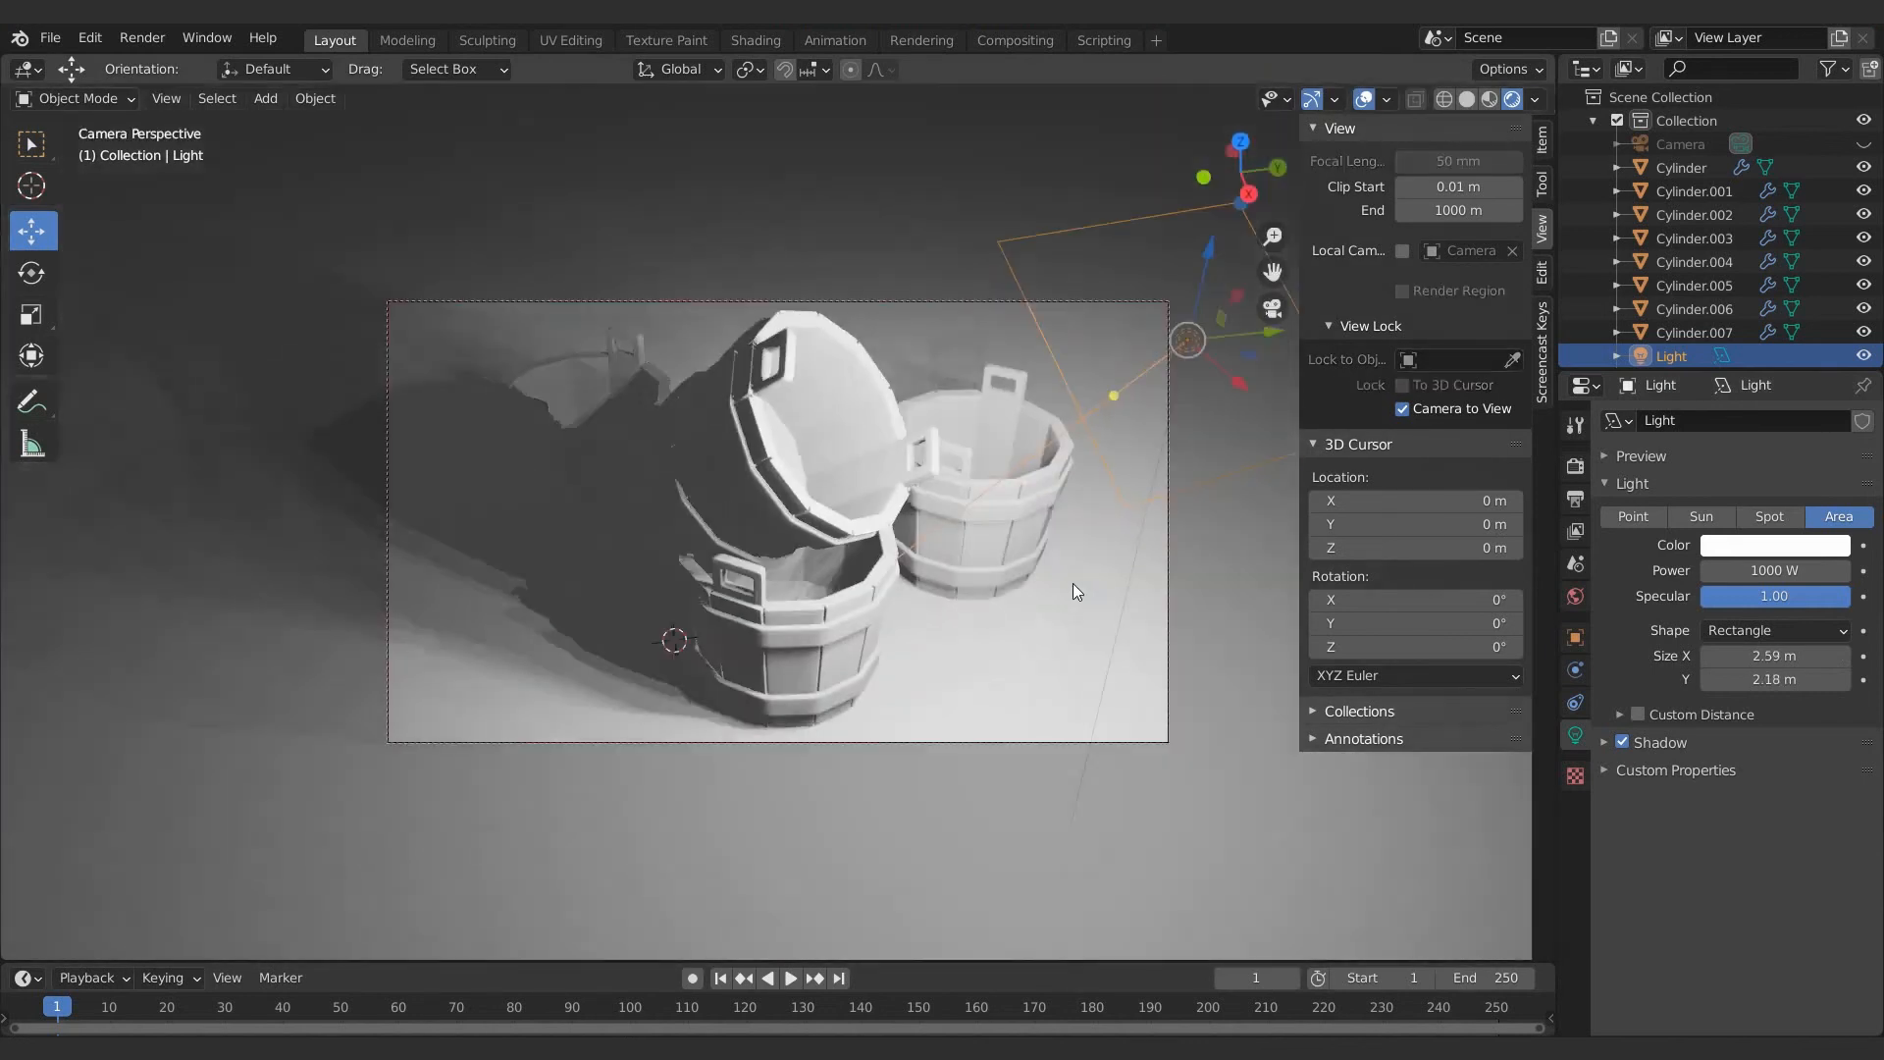
Rotate the area light toward the buckets and move it about 2 m farther along Y
key("KP_0")
key("r")
left_click(1020, 408)
left_click_drag(1077, 378, 1093, 378)
left_click_drag(1103, 378, 1289, 379)
Adjust the area light's rotation to about X 34.7° and Y 40.3°, and tint its color pale blue
left_click(1541, 141)
mouse_move(1398, 305)
left_mouse_down()
mouse_move(1438, 305)
mouse_move(1376, 281)
left_mouse_up()
left_click(1742, 543)
left_click(1734, 296)
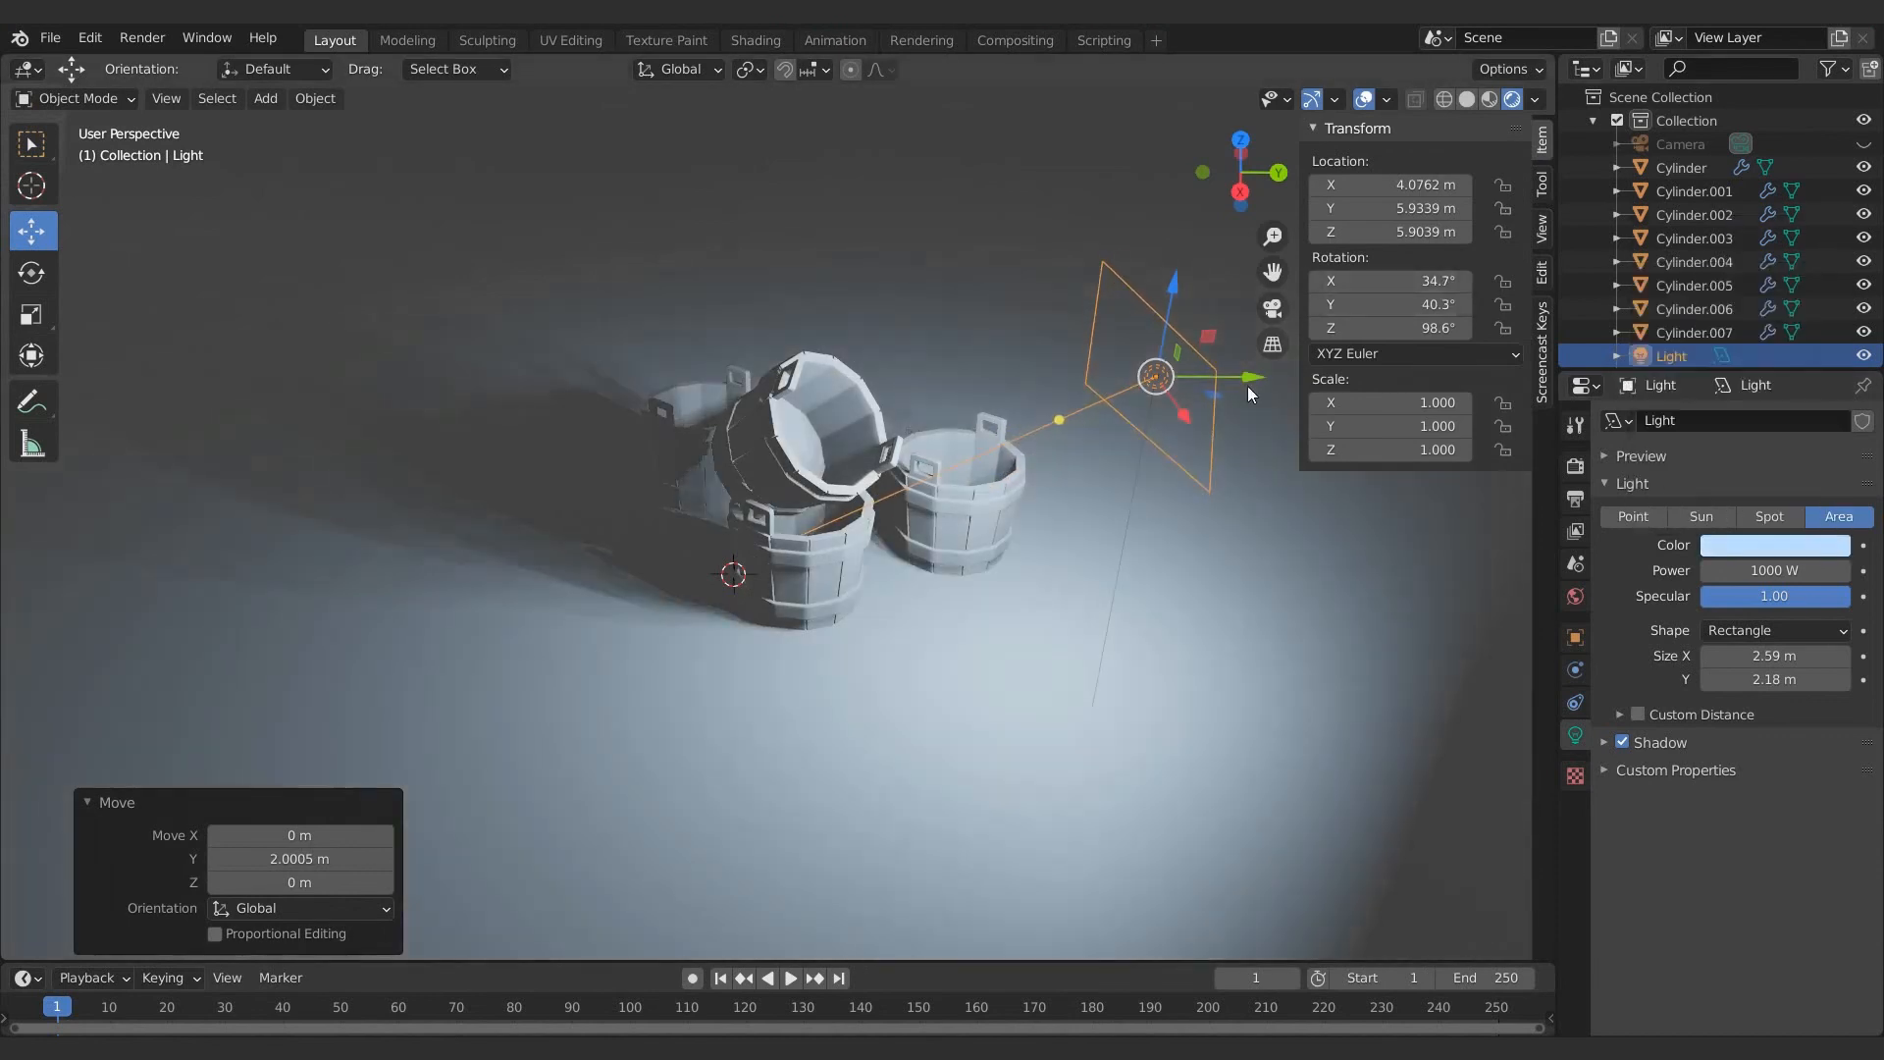
Duplicate the area light to the opposite side at about X 4.11 m, Y -3.74 m, rotated to about X 43.2°, Y -35.2°
key("shift+d")
right_click(1249, 386)
left_click_drag(1261, 378, 687, 369)
left_click_drag(1398, 186, 1358, 185)
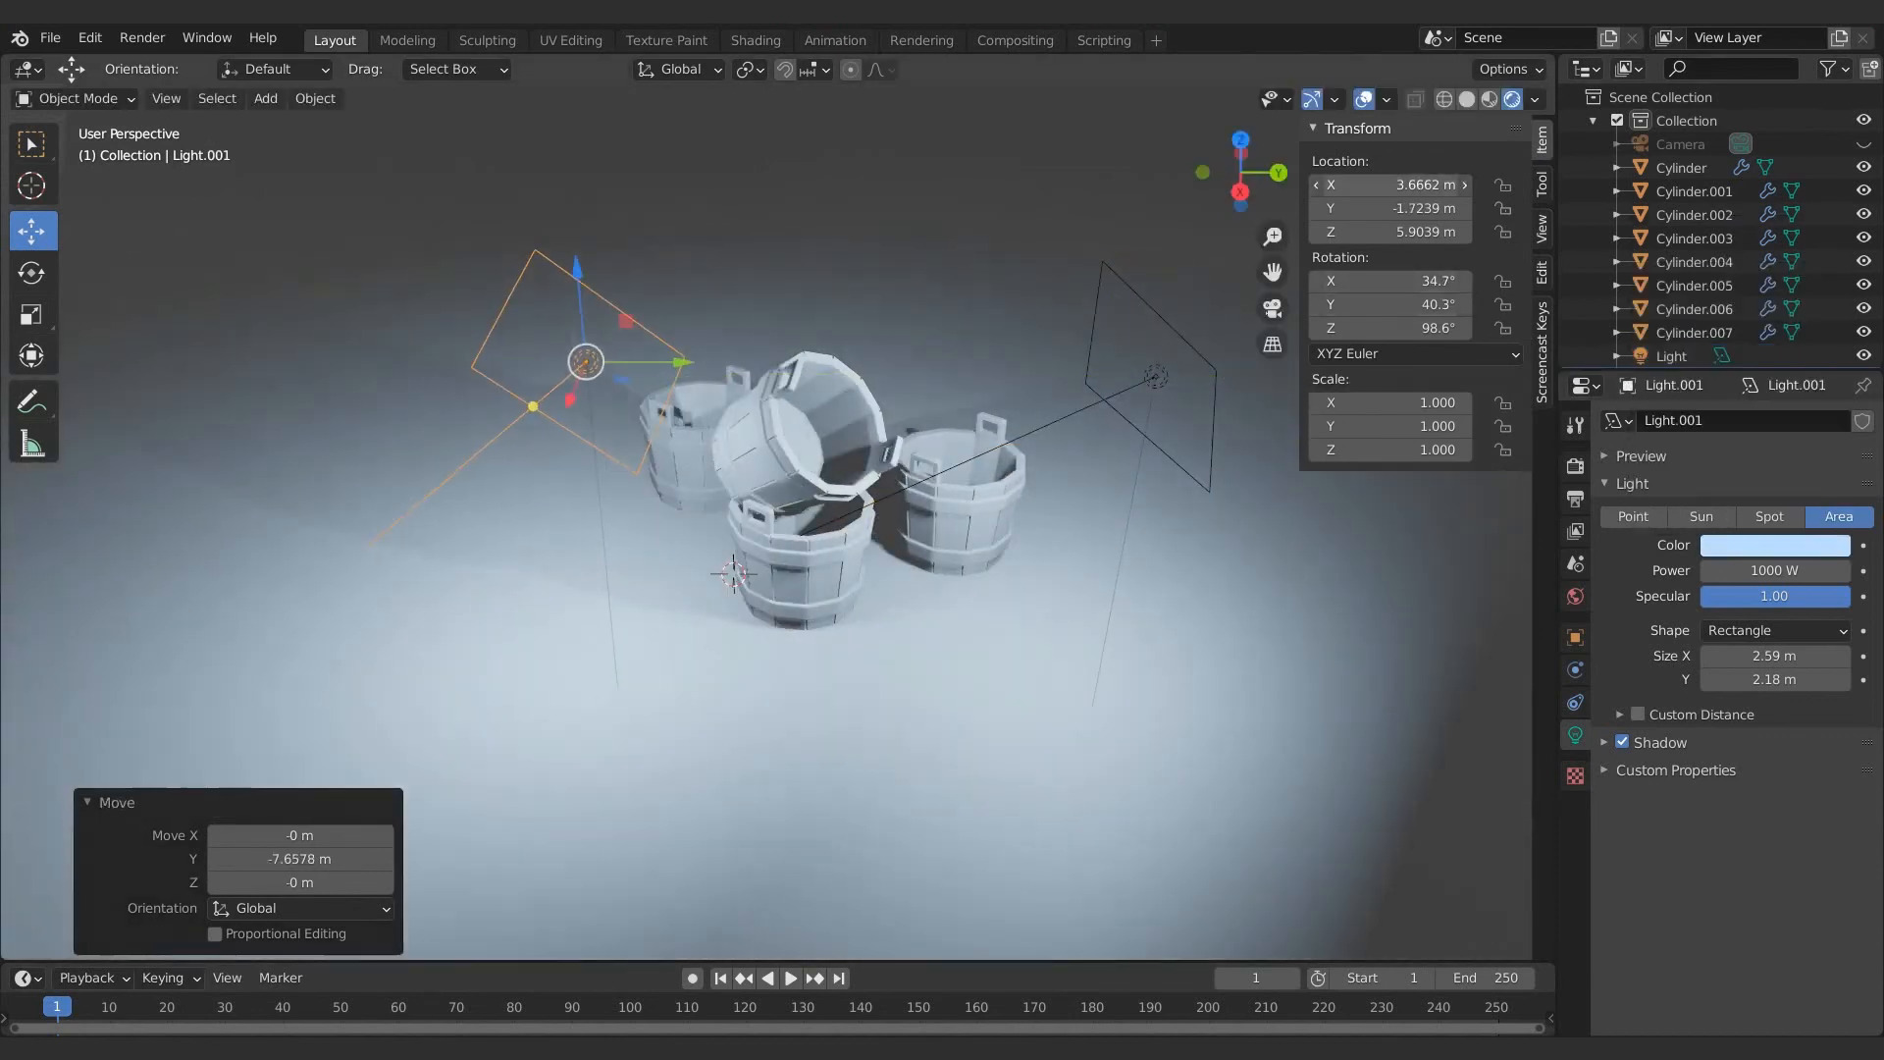
mouse_move(1393, 282)
left_mouse_down()
mouse_move(1319, 282)
mouse_move(1413, 281)
mouse_move(1374, 305)
left_mouse_up()
left_click_drag(658, 378, 506, 375)
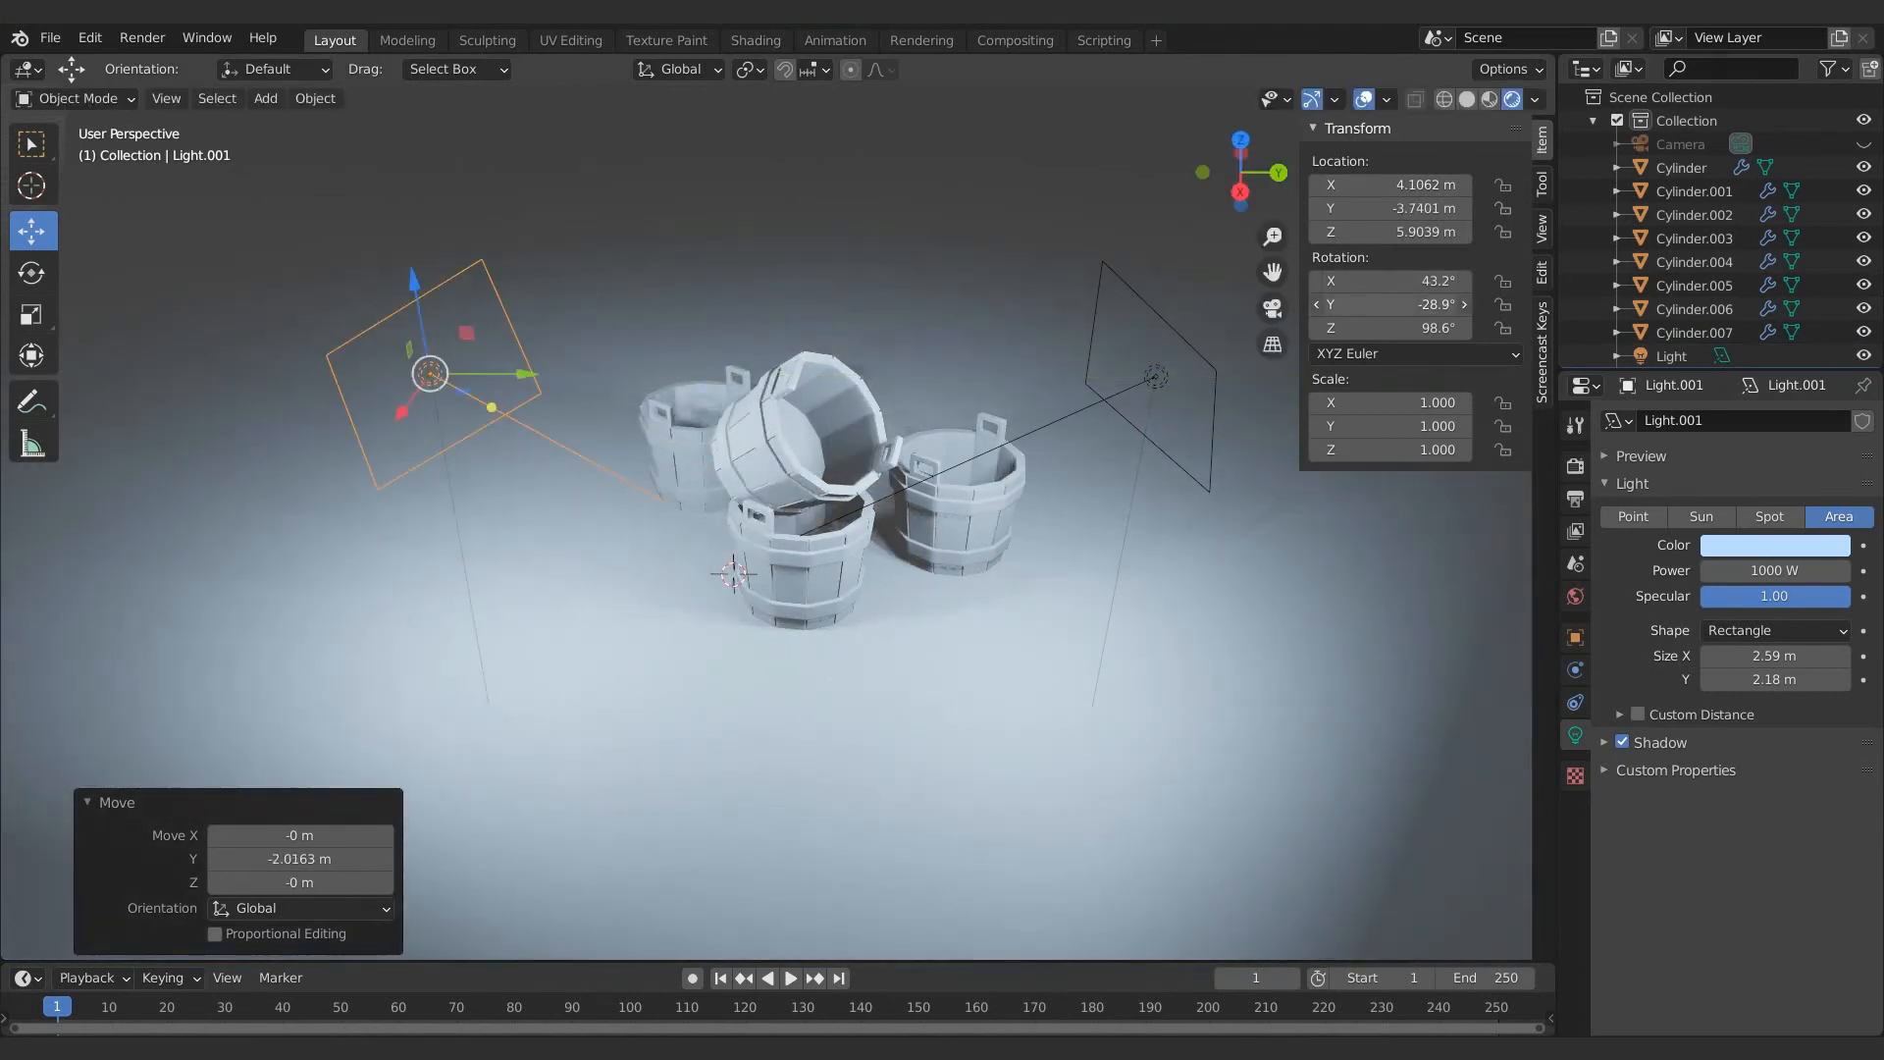
Tint the duplicated area light a warm pale orange and check it through the camera
left_click(1740, 547)
left_click_drag(1716, 336, 1715, 332)
key("KP_0")
left_click(1775, 545)
left_click(1720, 333)
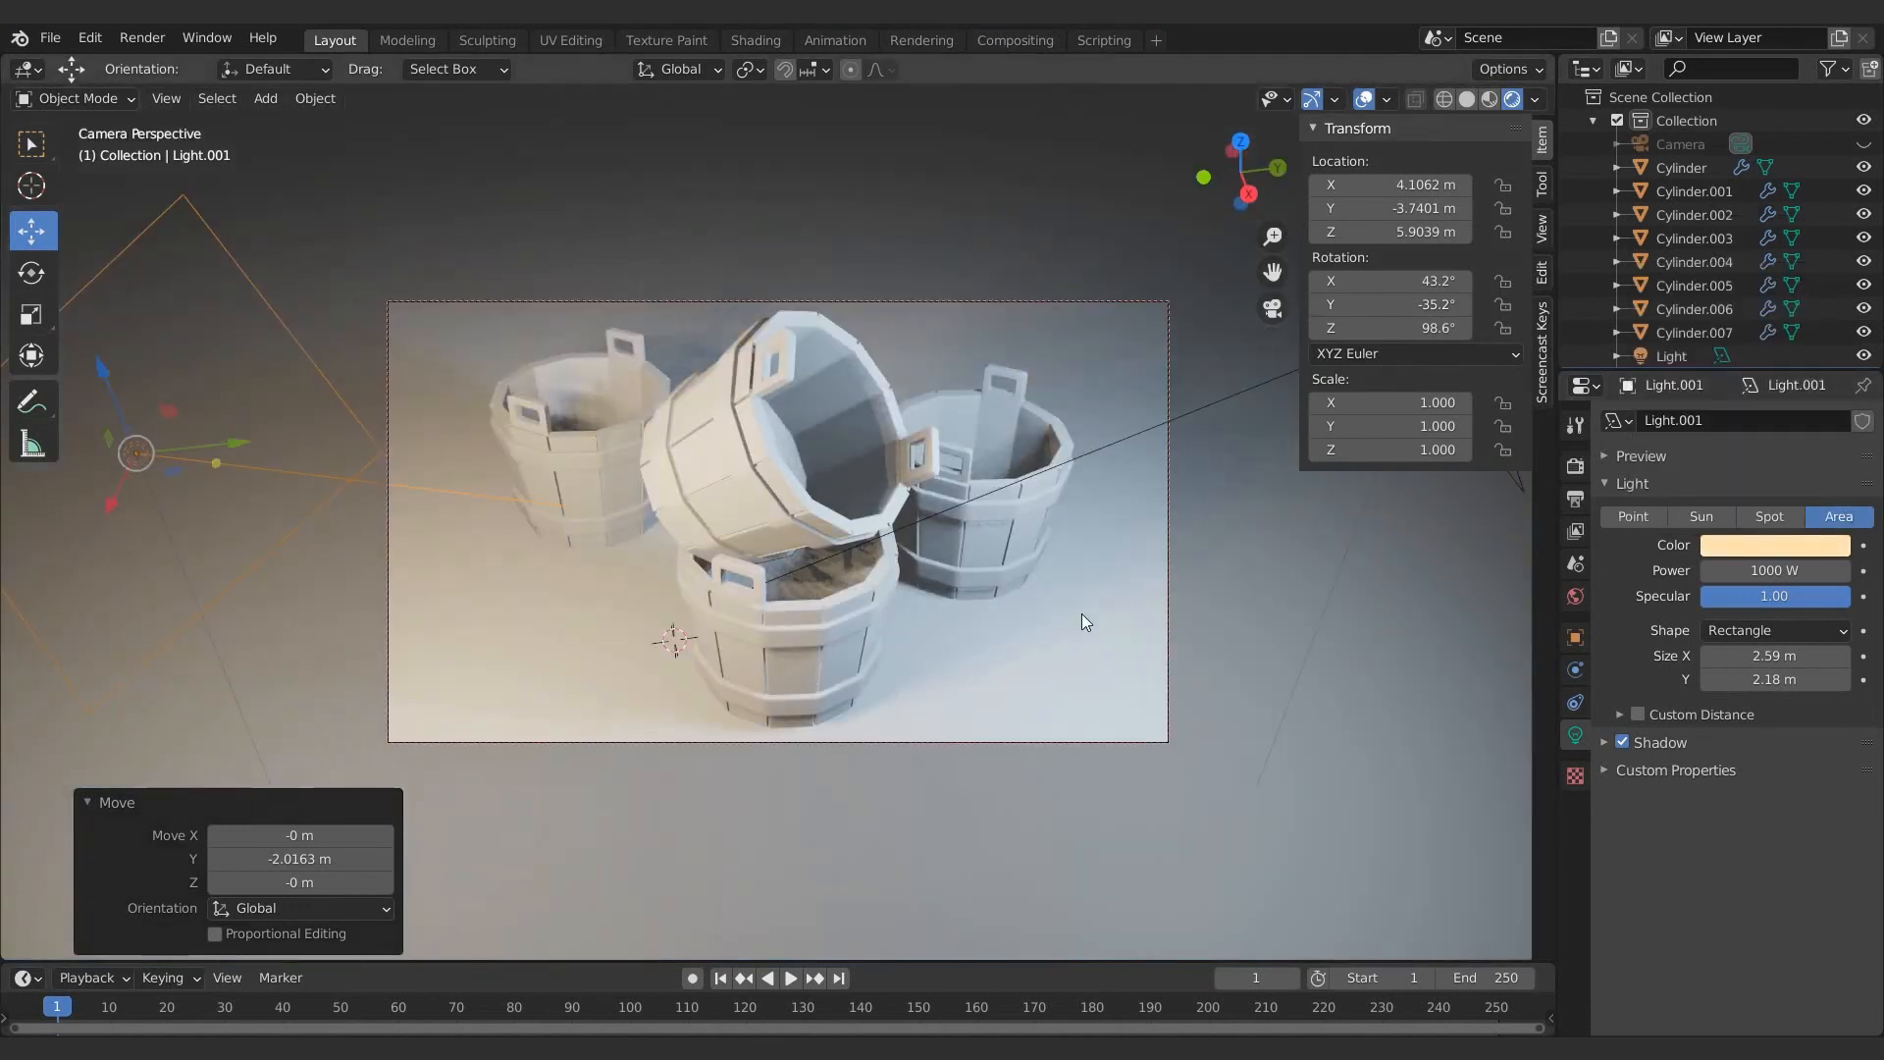
Use an Environment Texture as the world background color and load HDR_Blur.hdr into it
left_click(1575, 595)
left_click(1711, 569)
left_click(1239, 675)
left_click(1810, 597)
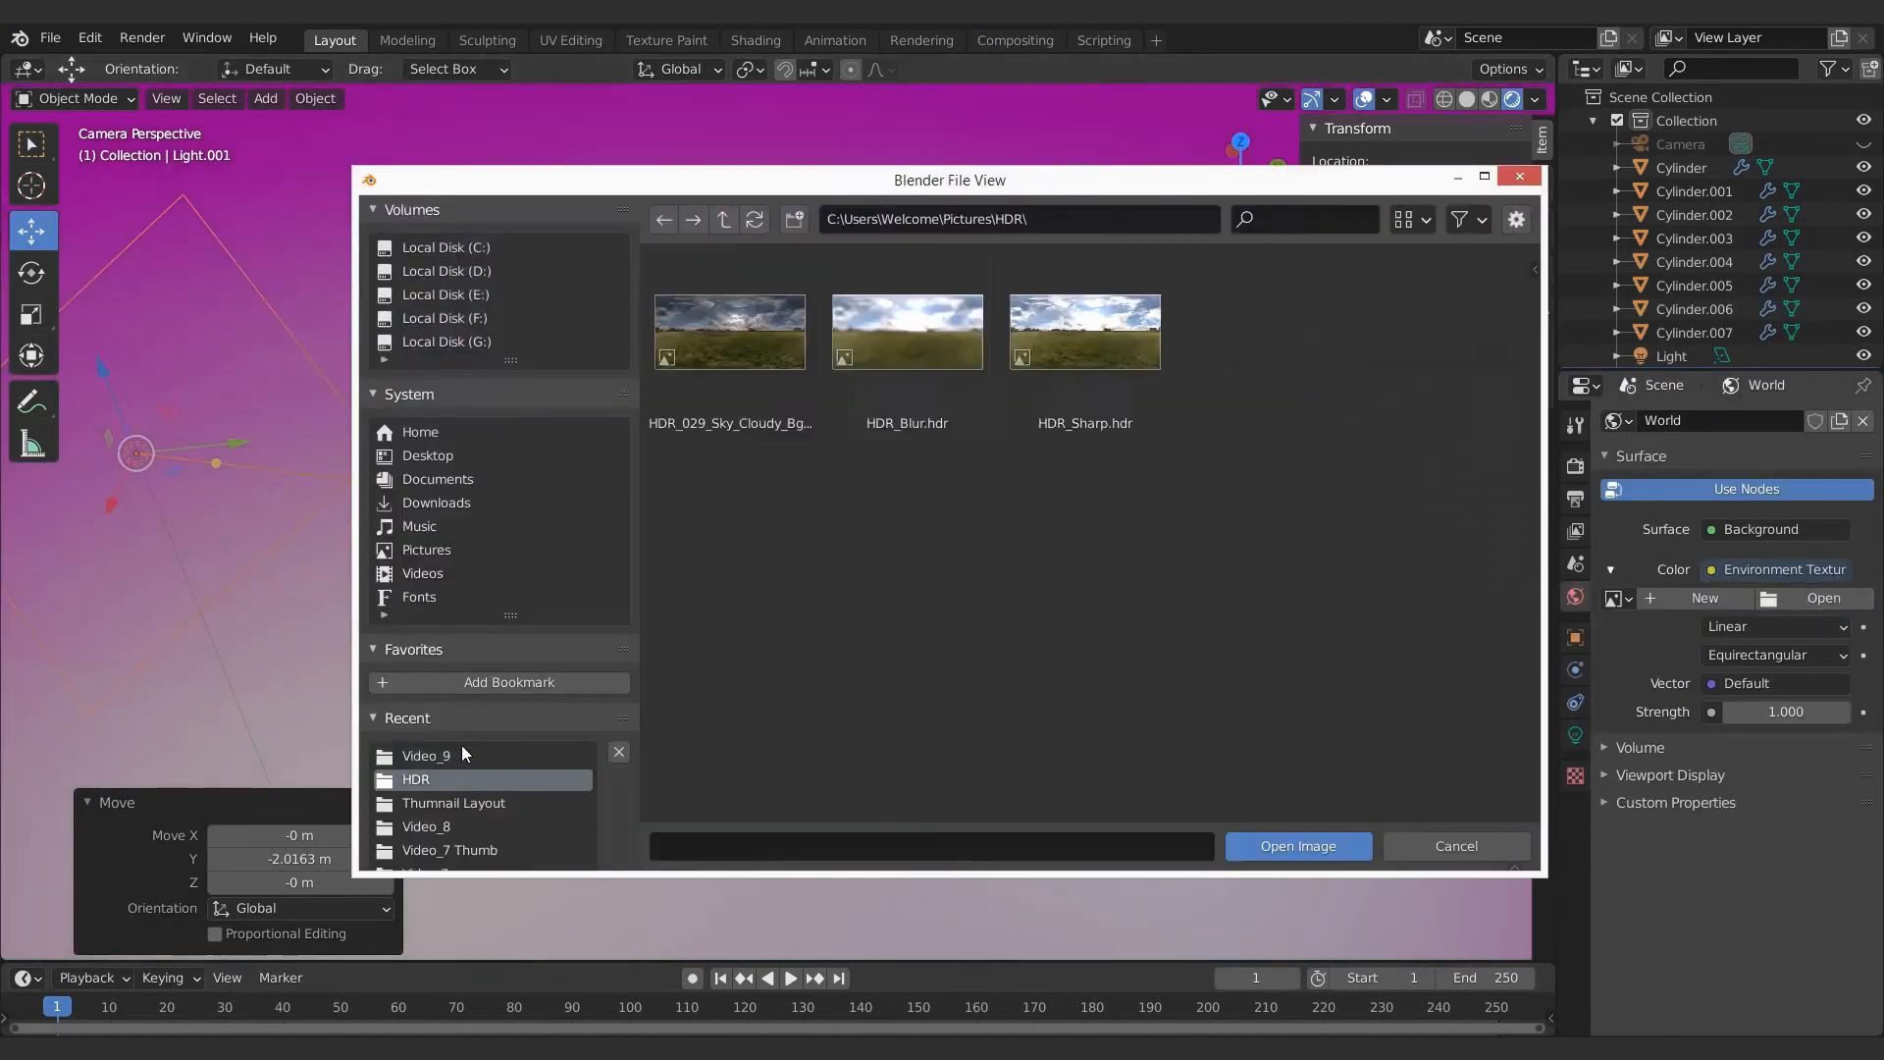
double_click(869, 351)
Resize both area lights, giving the warm-tinted one a size of 1 m by 1 m
left_click(1142, 430)
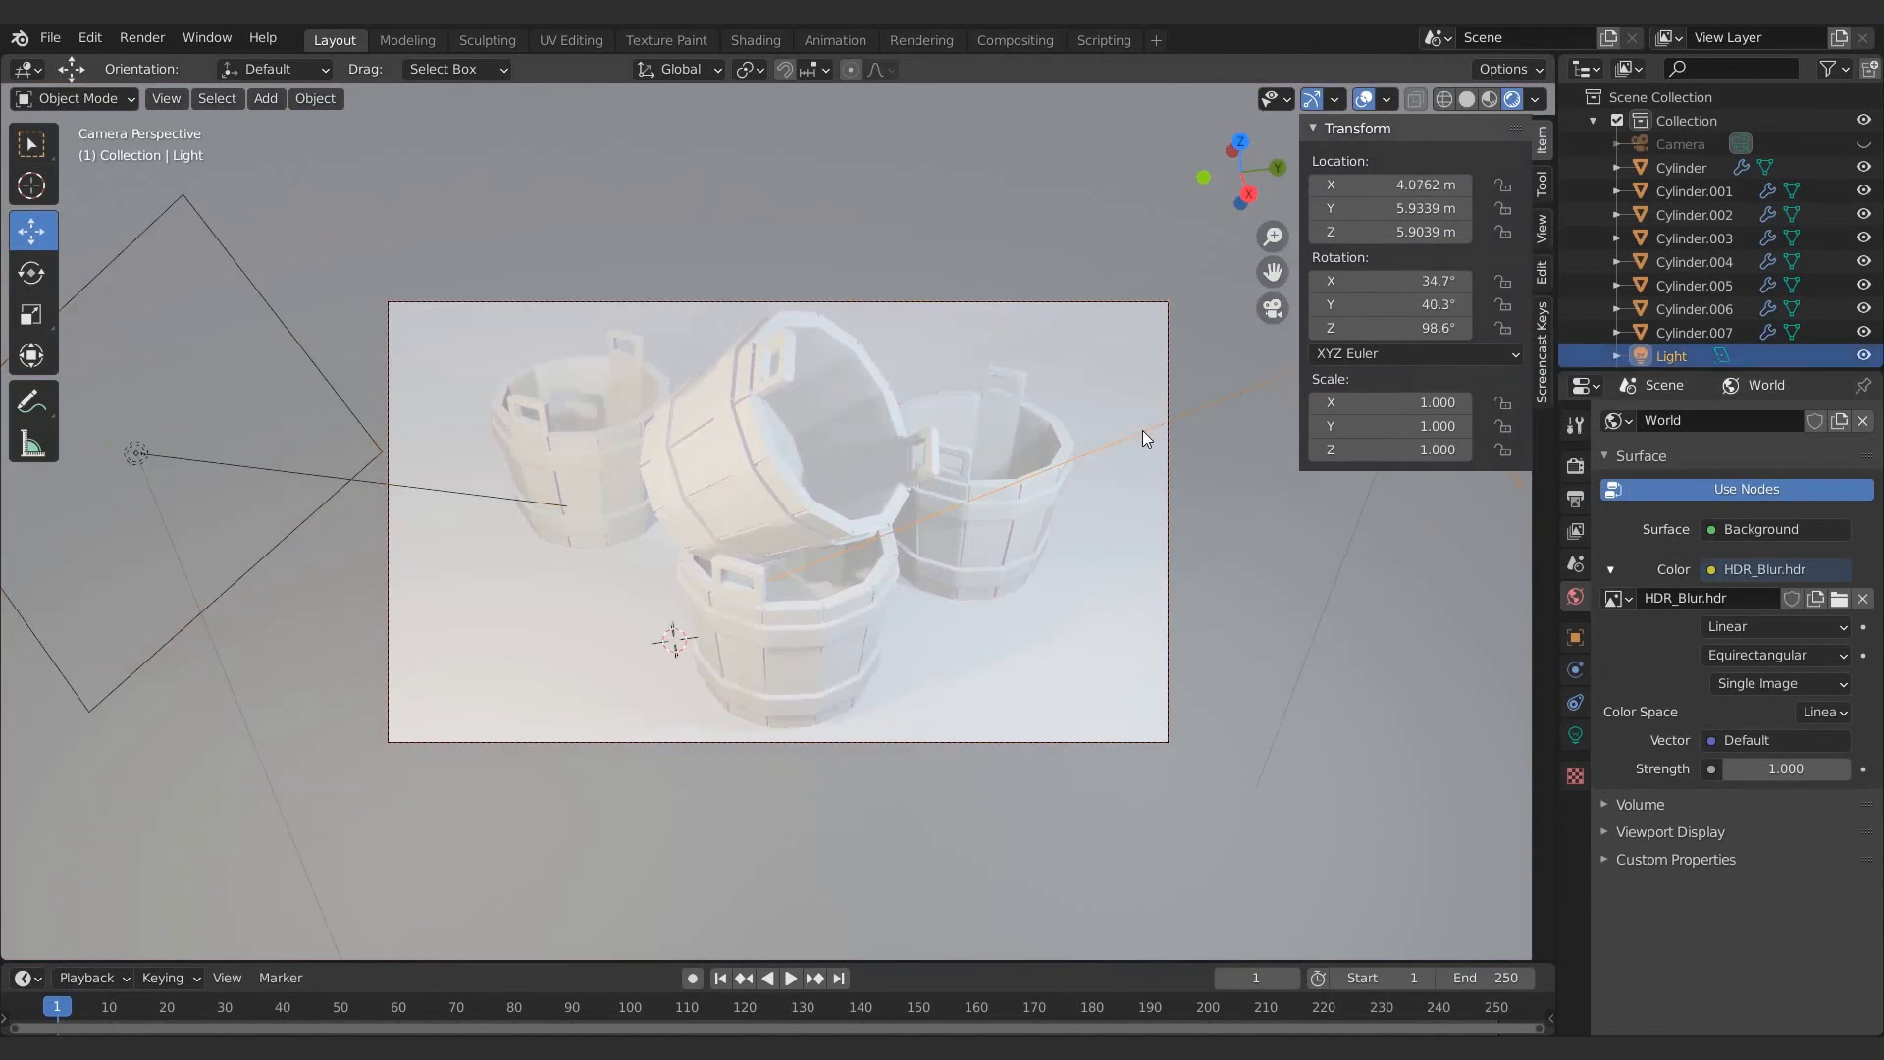
left_click(1574, 733)
key("Return")
left_click(136, 455)
left_click(1768, 656)
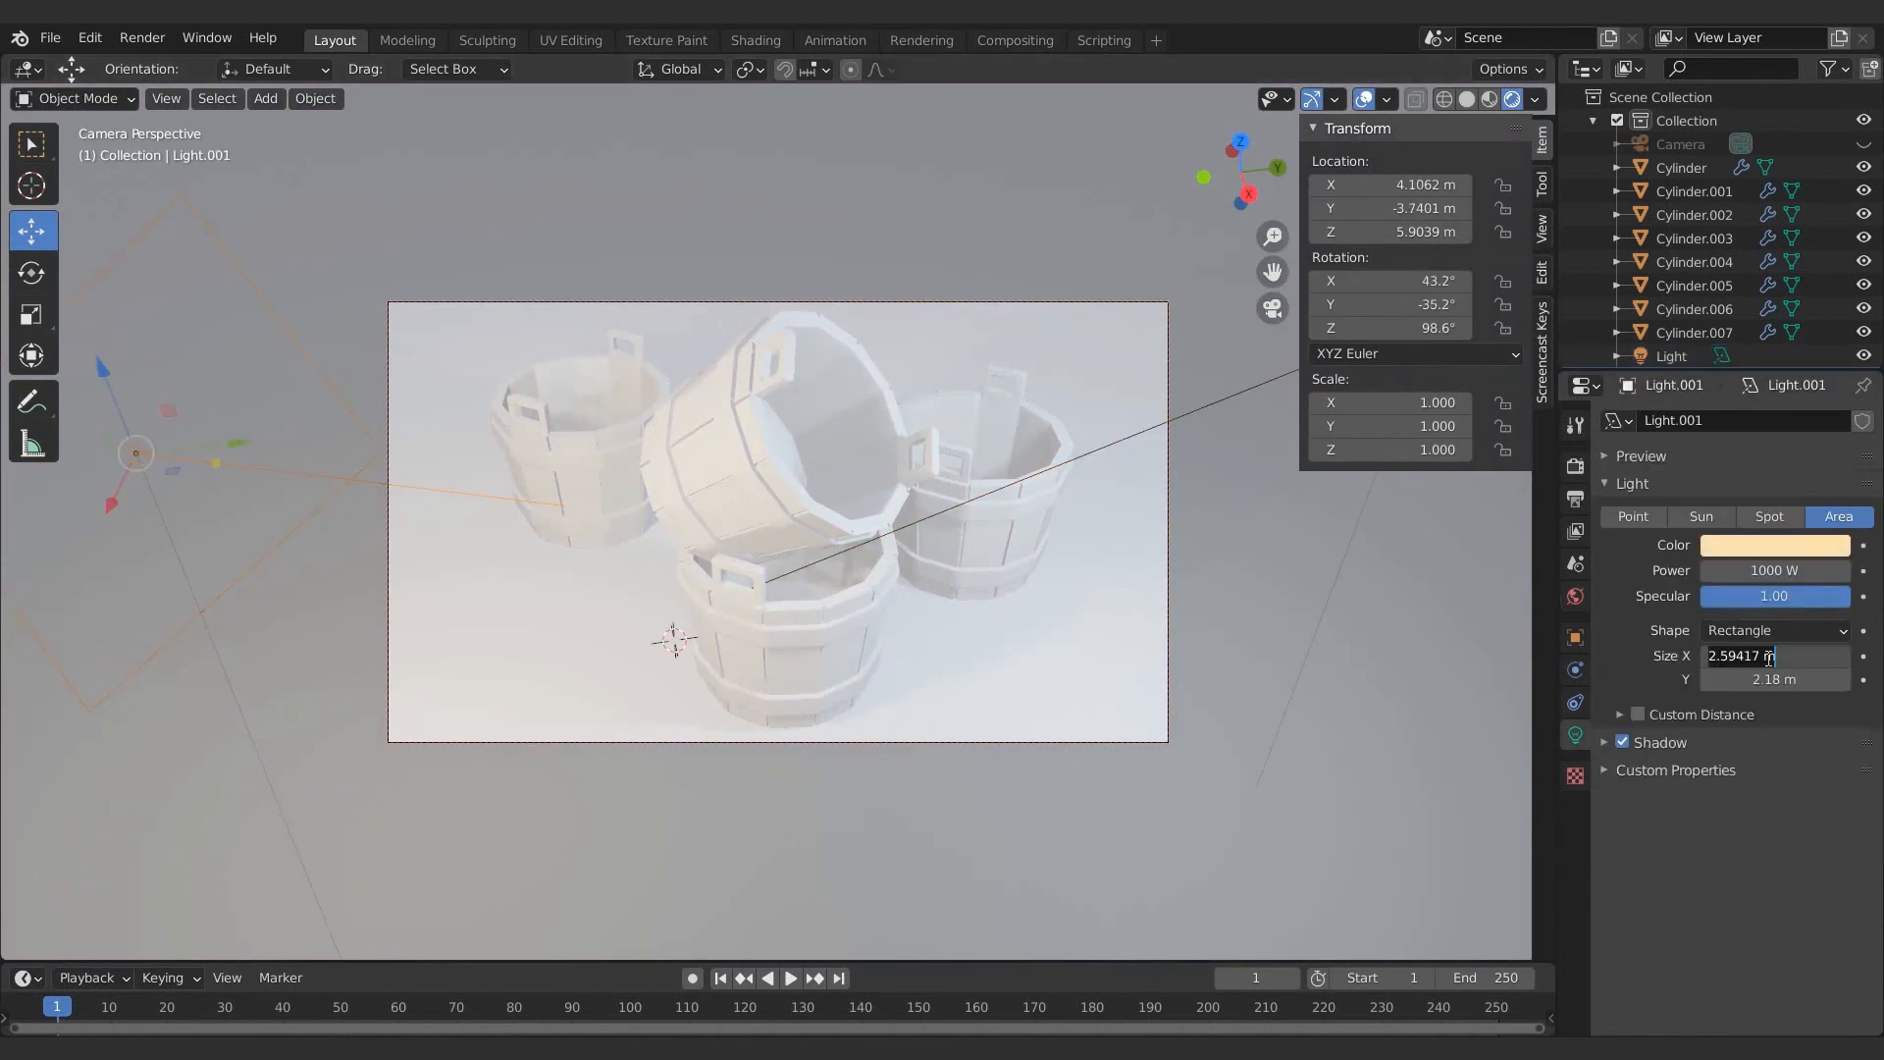
Split the 3D viewport in two and turn one half into a Shader Editor with its sidebar hidden
left_click_drag(1553, 65, 661, 206)
left_click(646, 229)
scroll(343, 442, "up", 4)
key("n")
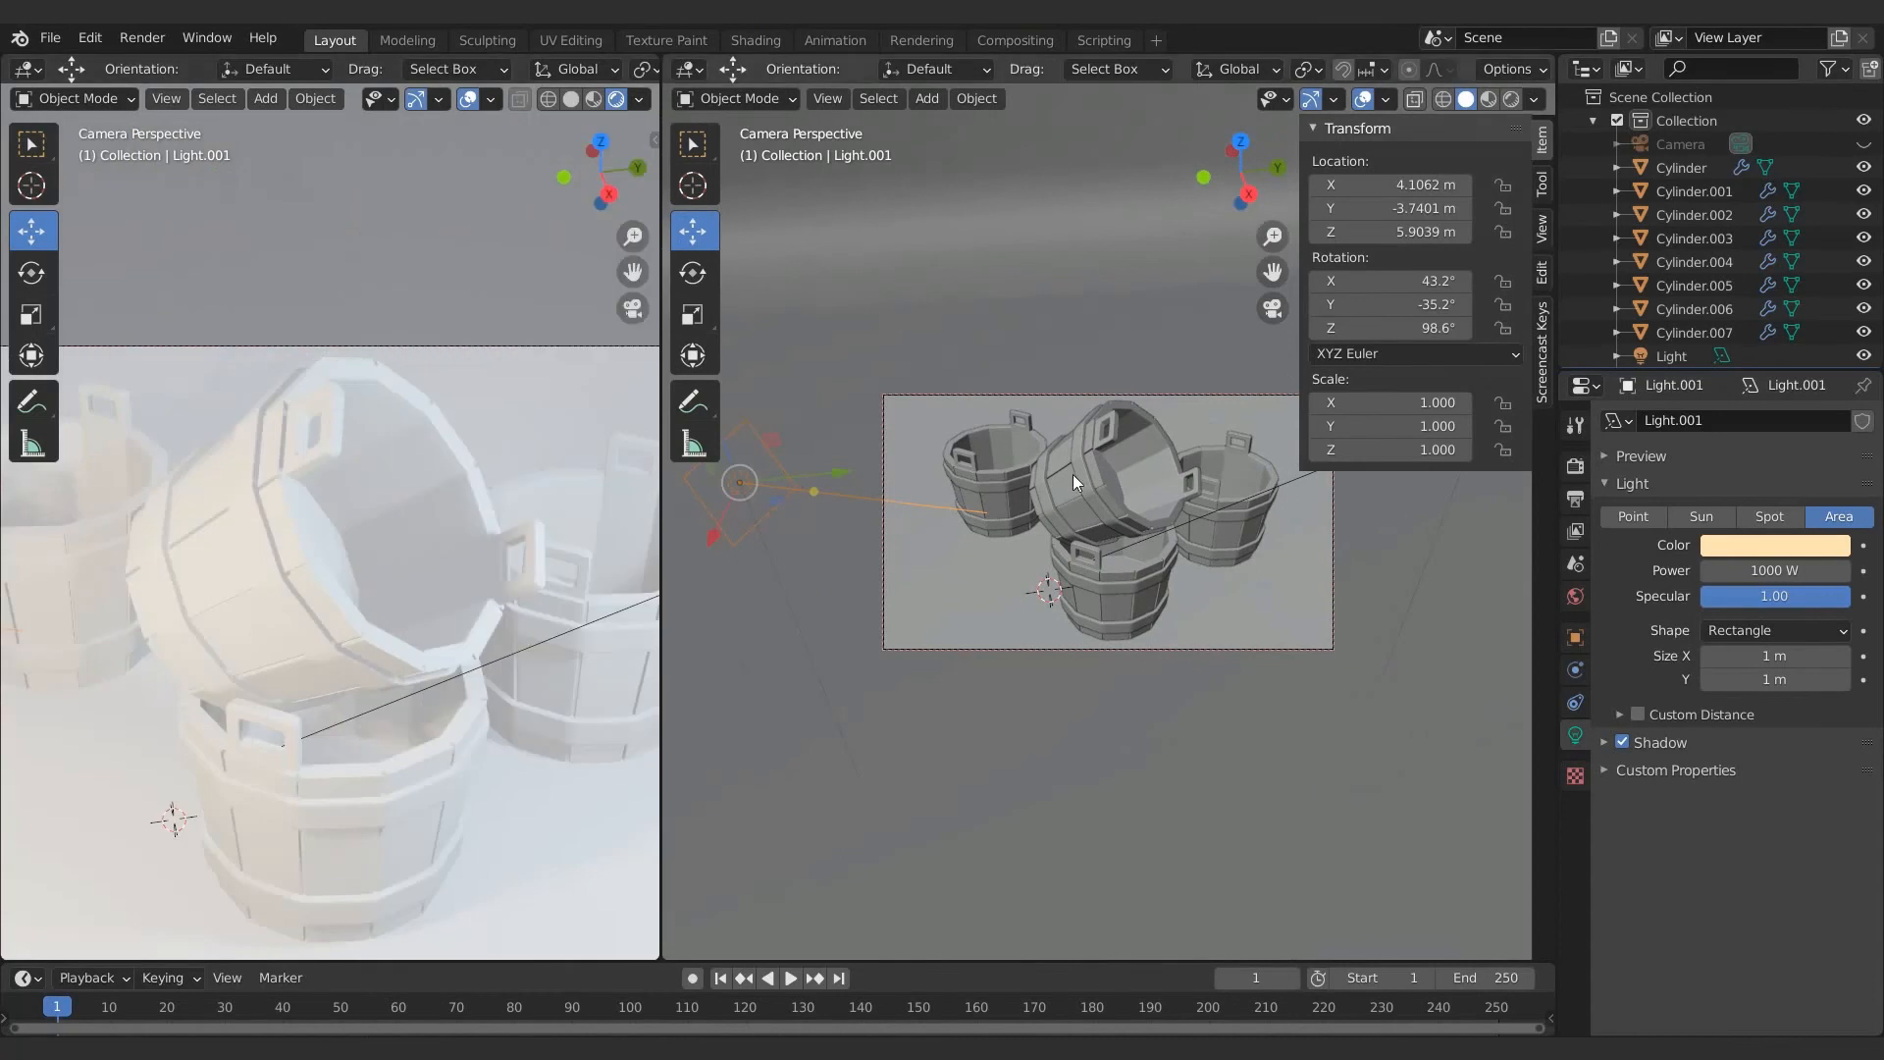
left_click(689, 69)
left_click(843, 282)
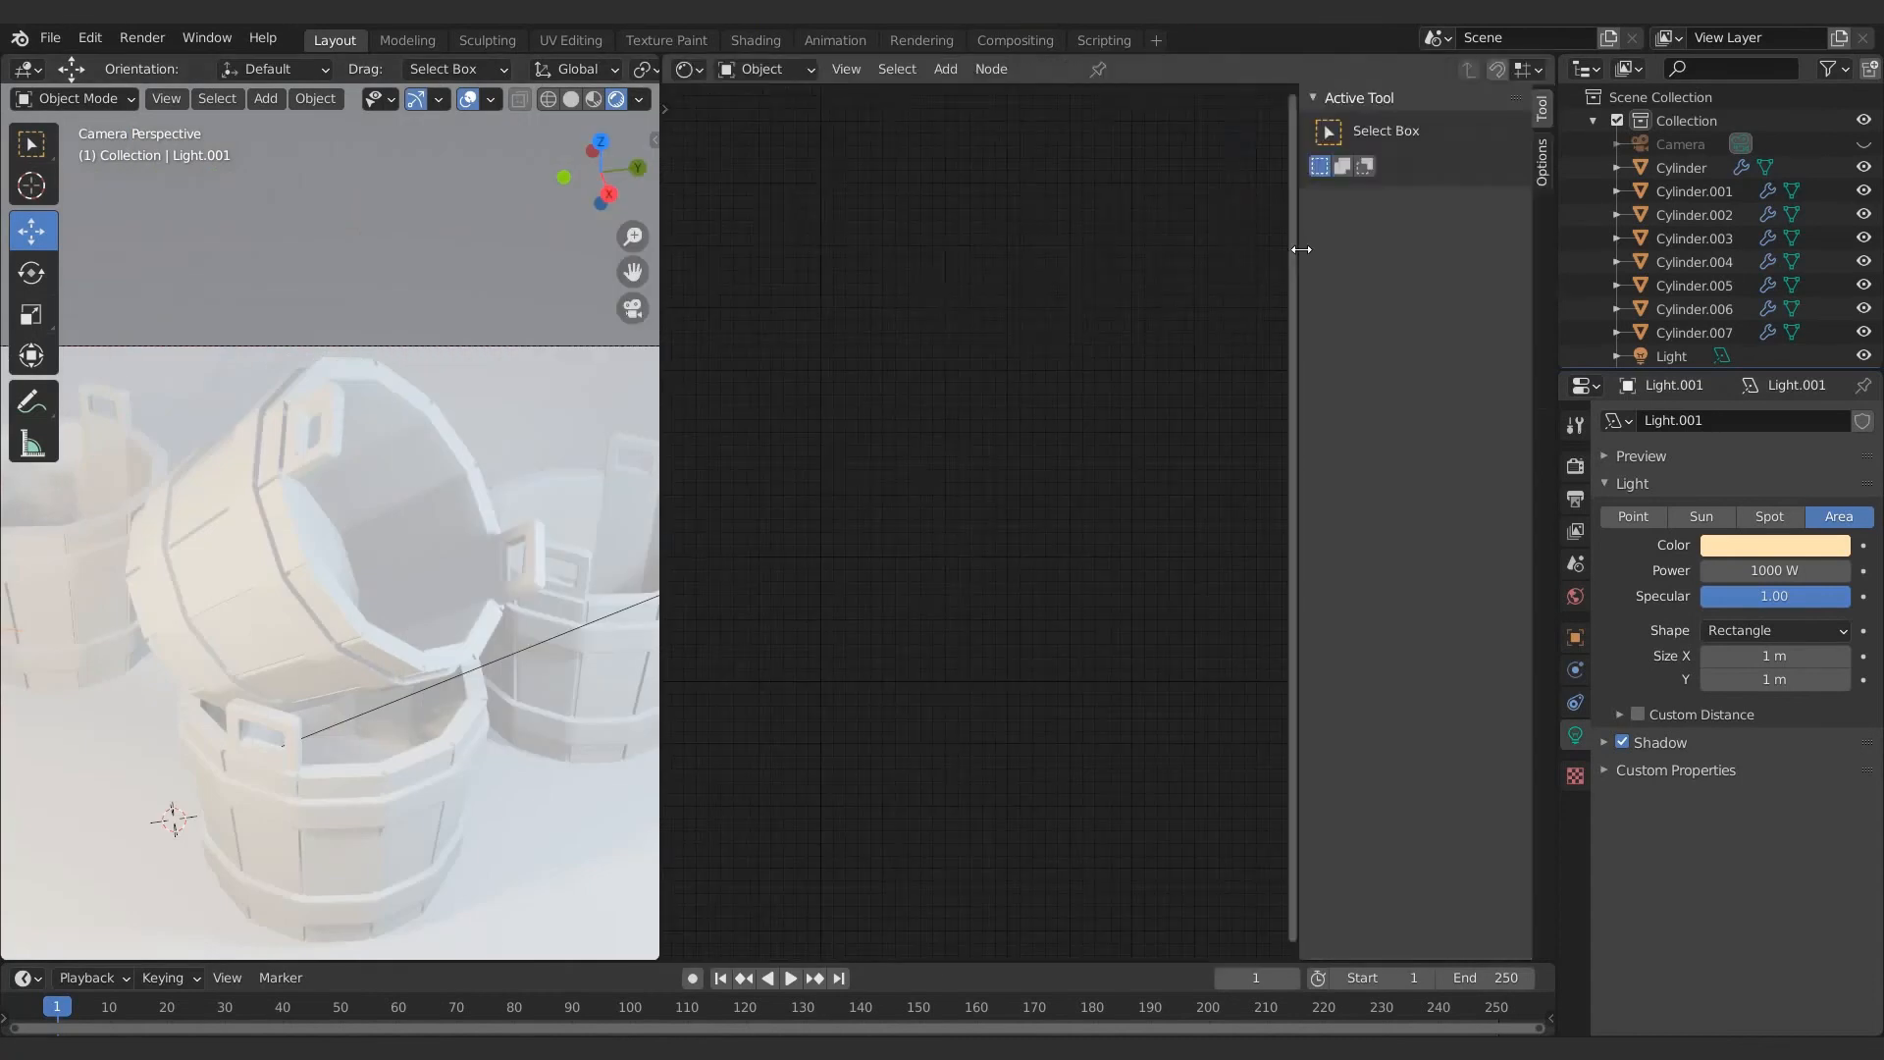
key("n")
Give the tilted bucket a new wood material with a brown base color and a specular of 0.1
left_click(445, 452)
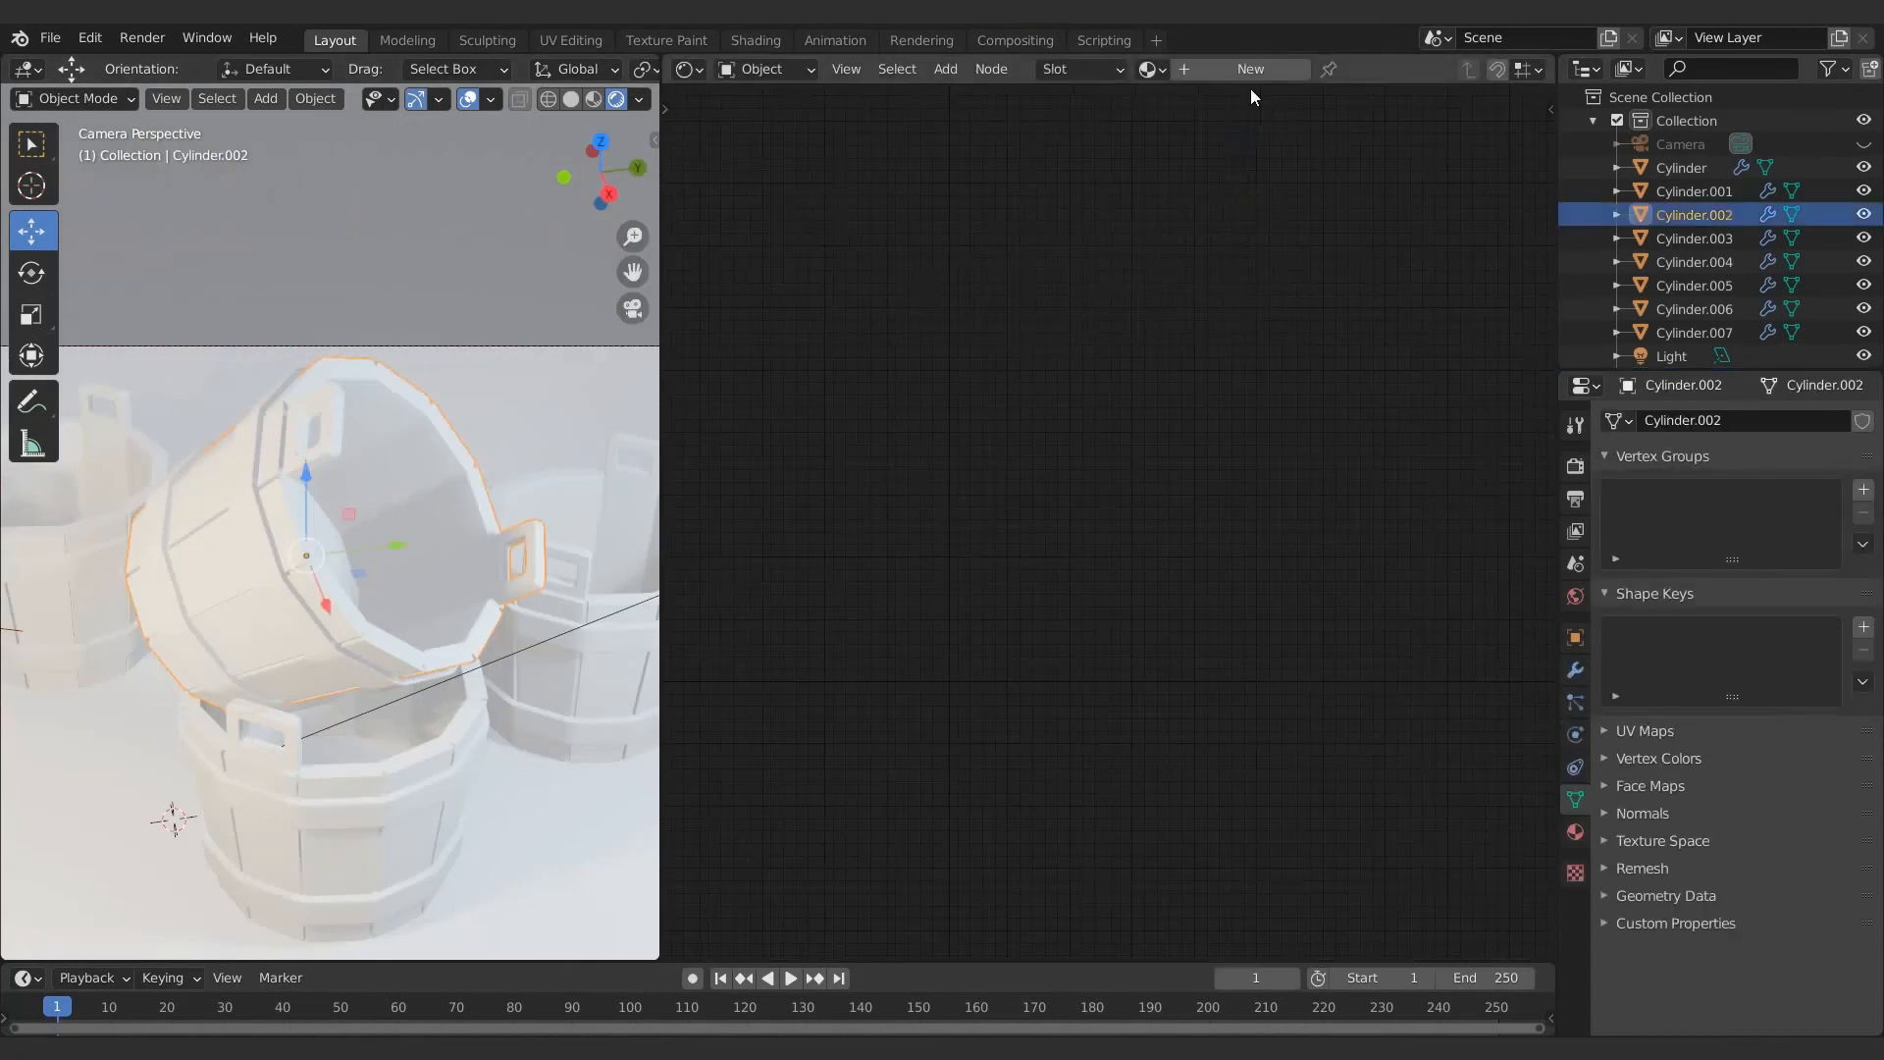
left_click(1250, 69)
key("Return")
left_click(1129, 454)
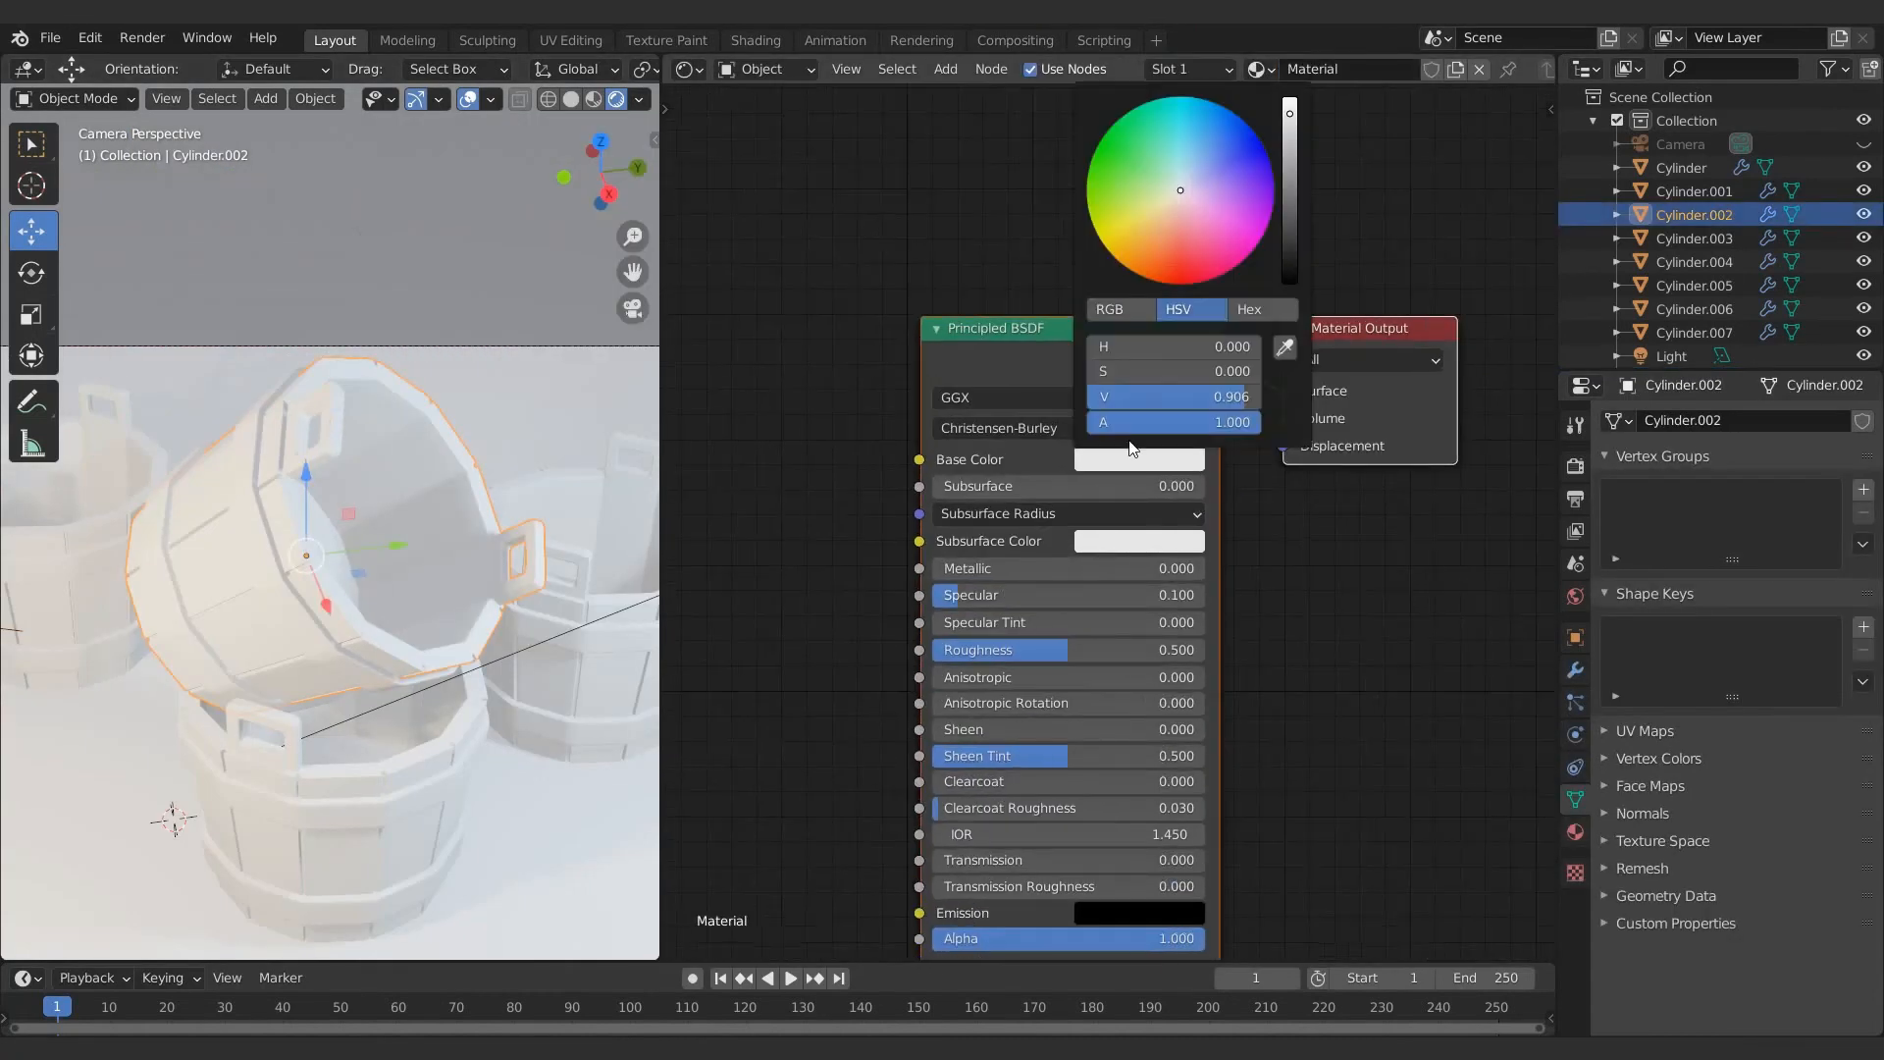
left_click(1161, 224)
left_click_drag(1162, 224, 1155, 244)
left_click_drag(1291, 123, 1276, 257)
Link the tilted bucket's brown material to the other three buckets
left_click(326, 776)
left_click(621, 567, "shift")
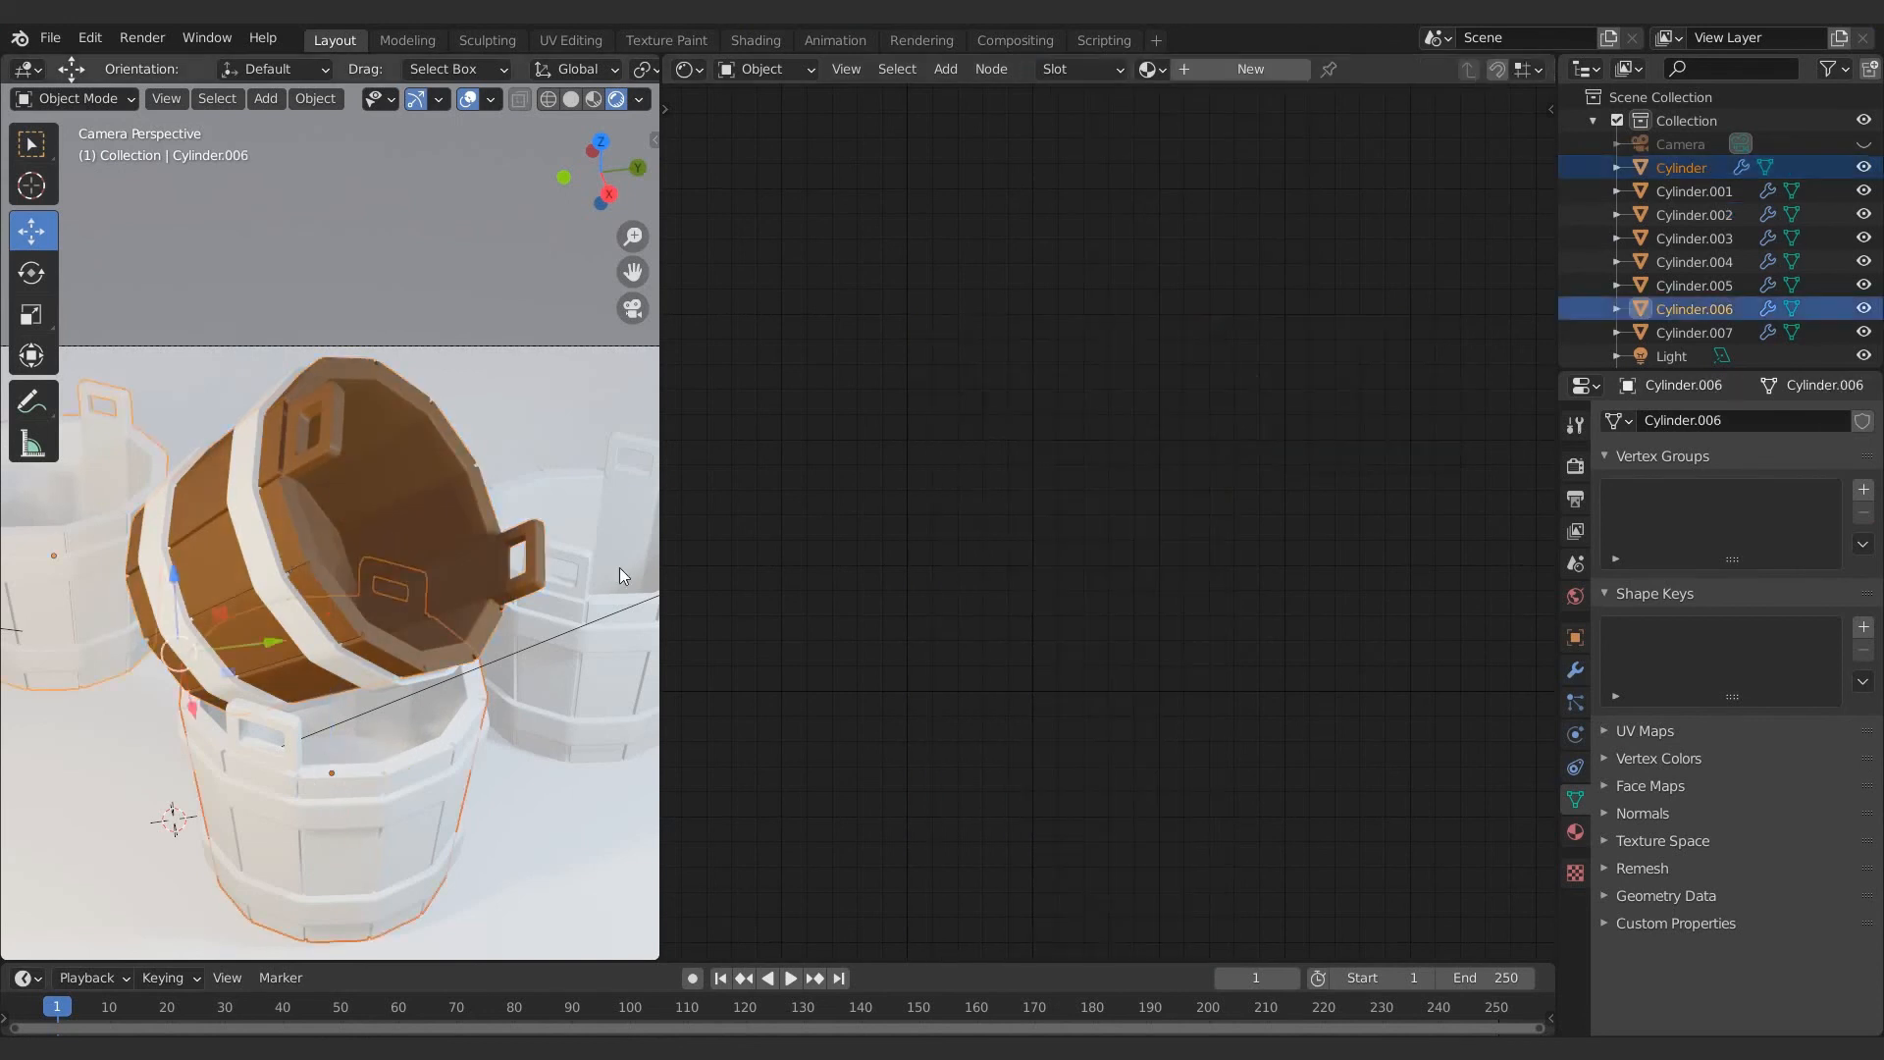
left_click(420, 490, "shift")
key("ctrl+l")
left_click(379, 544)
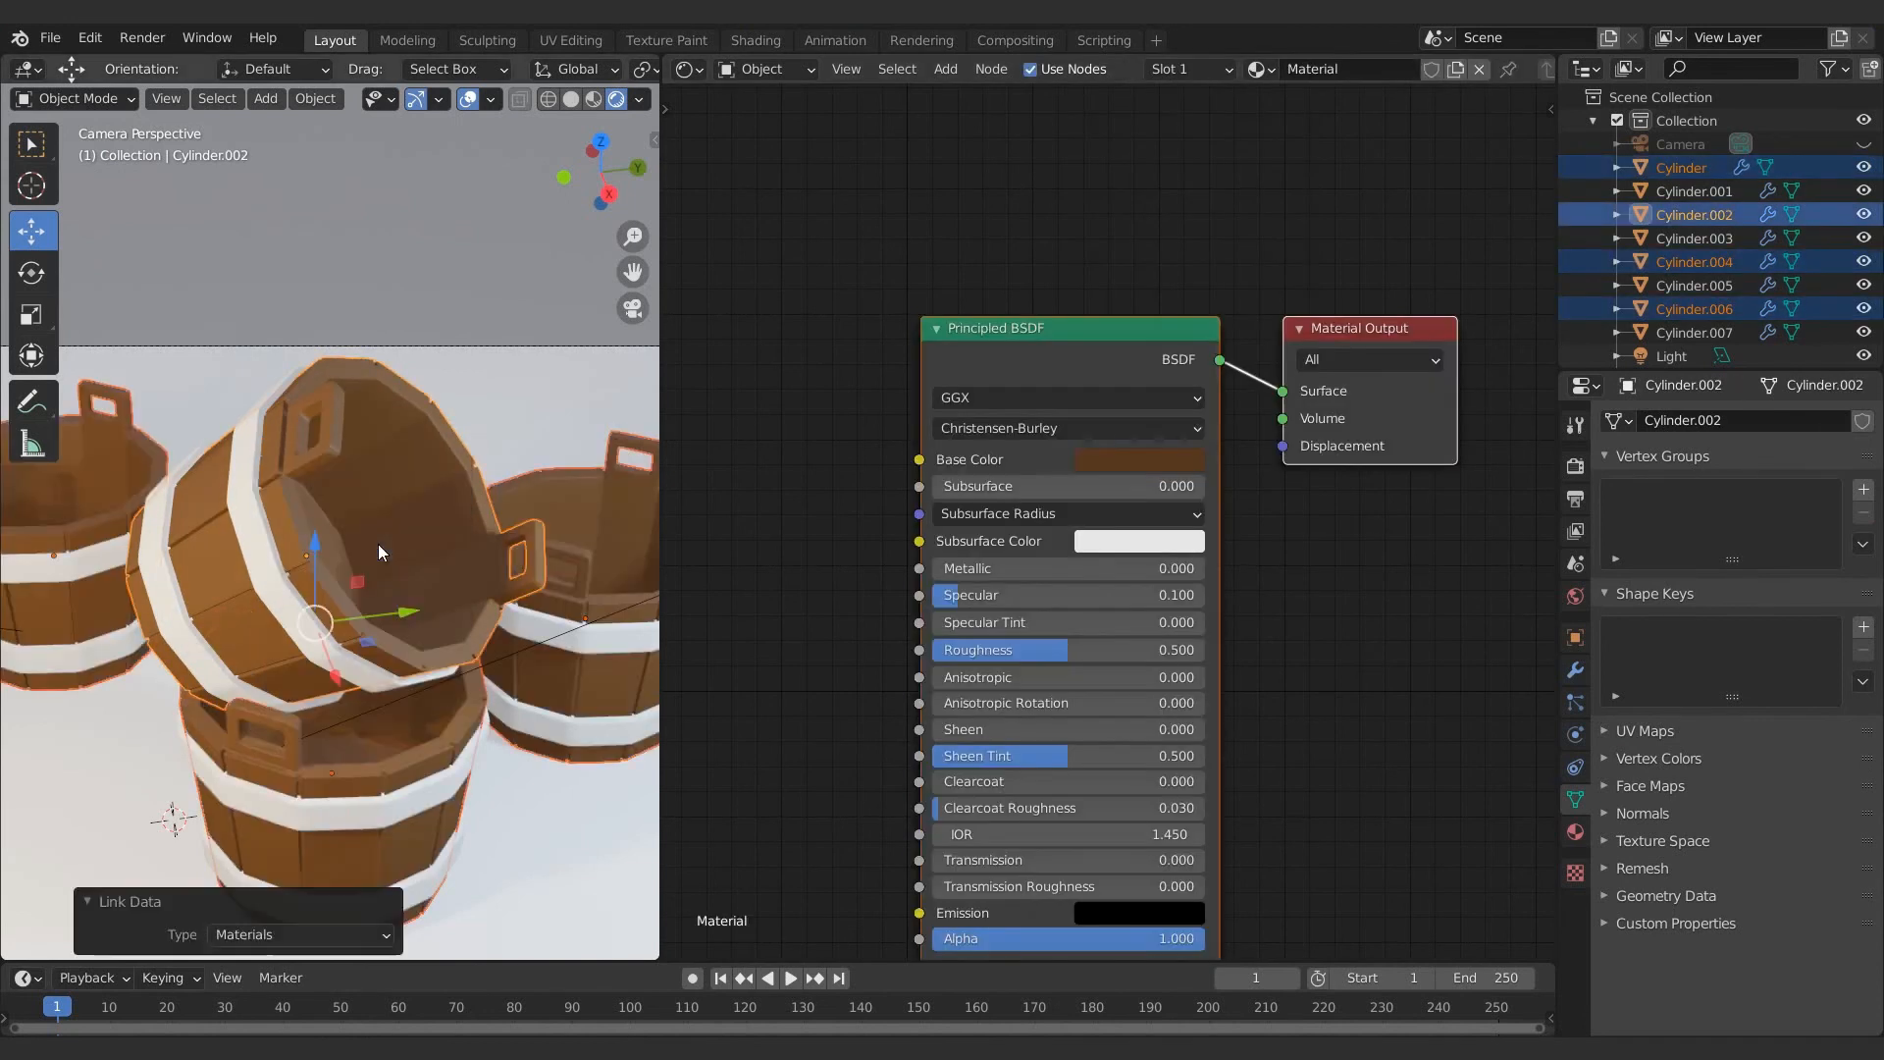
Create a new material with a mid-gray base color on the tilted bucket's bands
left_click(367, 669)
left_click(1193, 69)
left_click(1134, 455)
left_click_drag(1289, 128, 1289, 204)
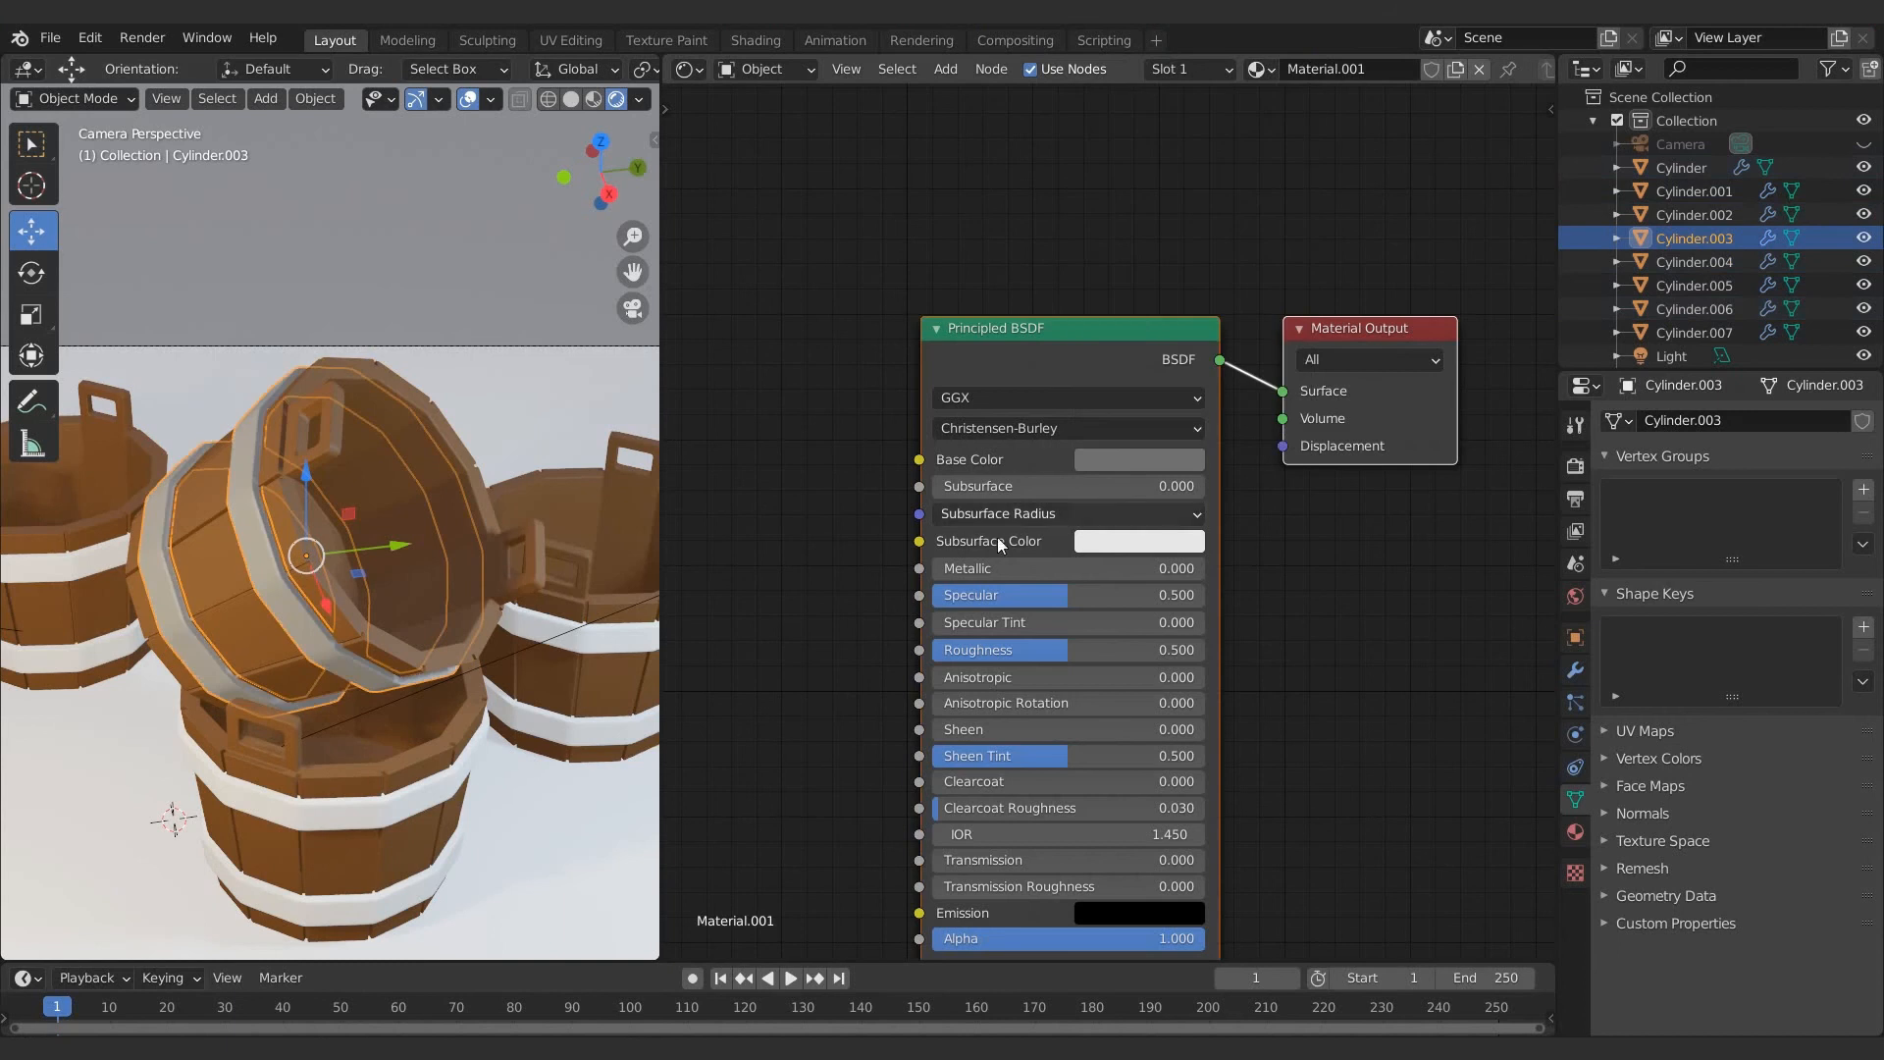
Set the band material's metallic to 1 and its roughness to 0.1
left_click(999, 572)
type("1")
key("Return")
left_click(1002, 655)
type(".1")
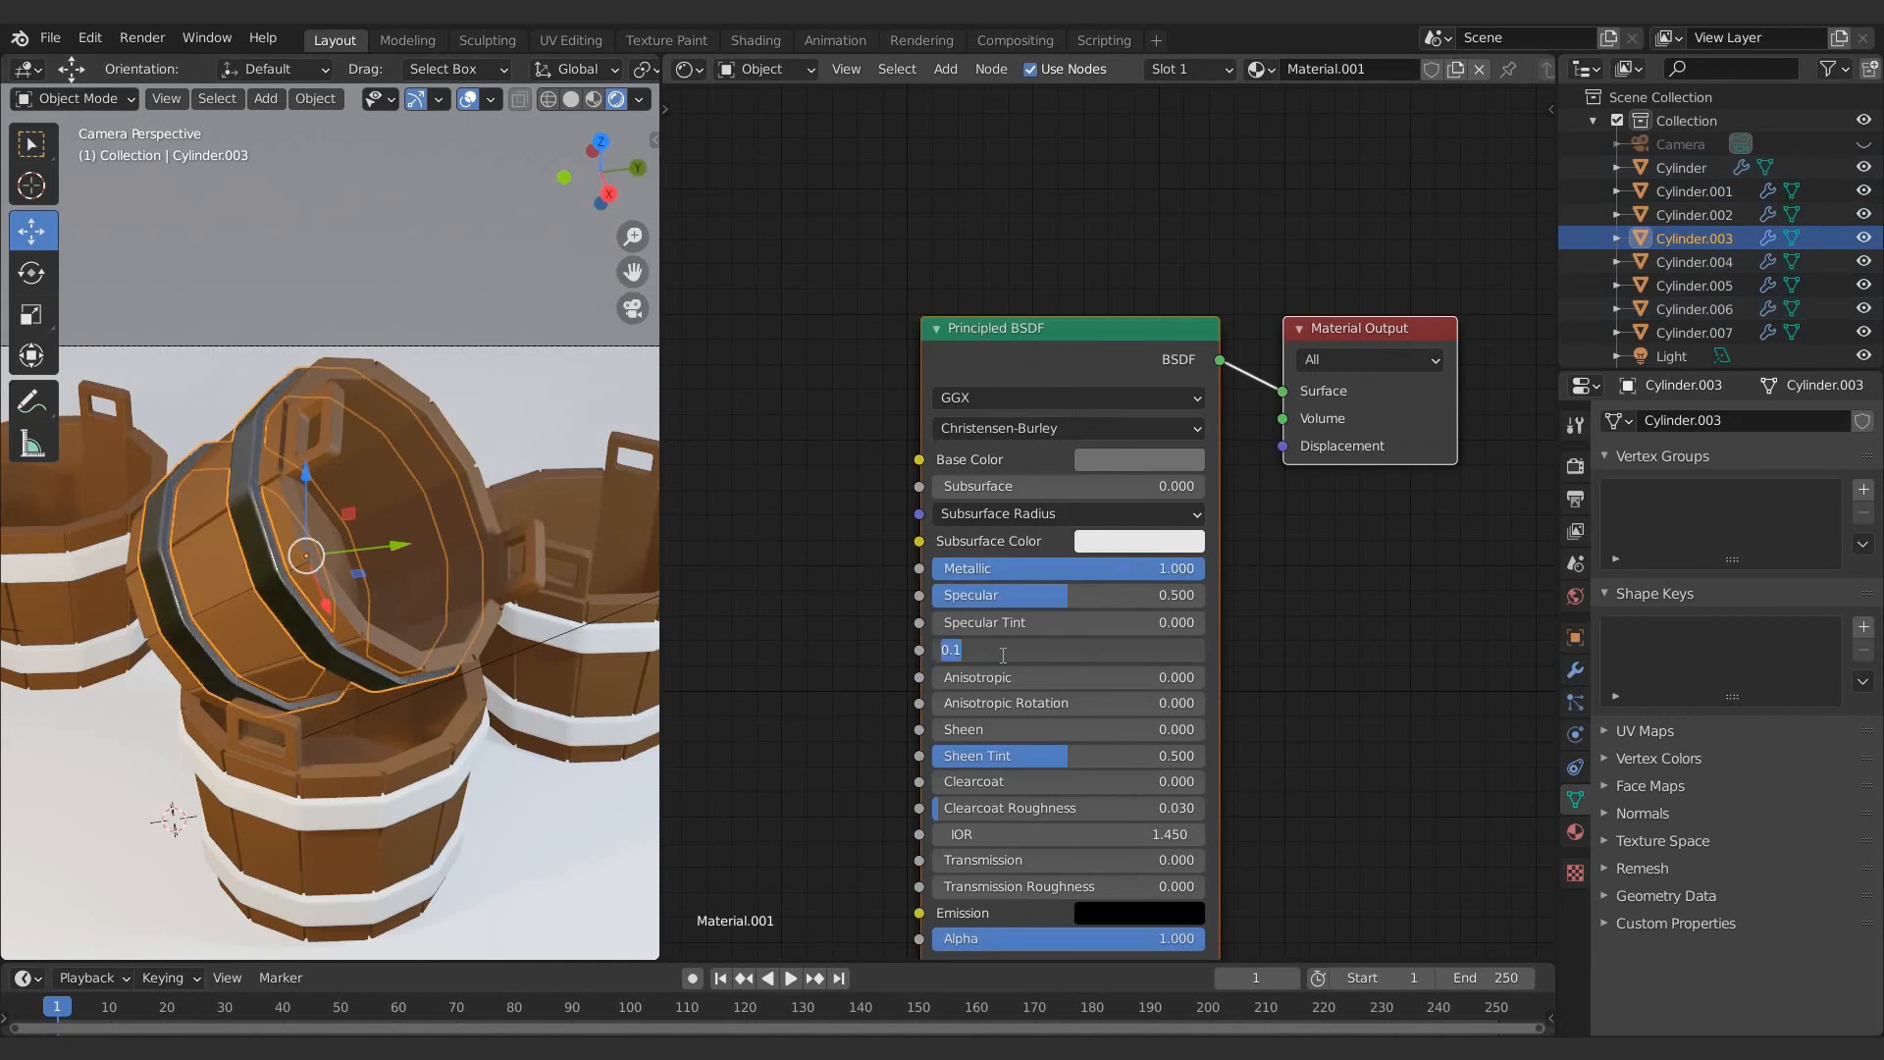
Link the metal material from the tilted bucket's bands to the bands of the other three buckets
left_click(455, 772)
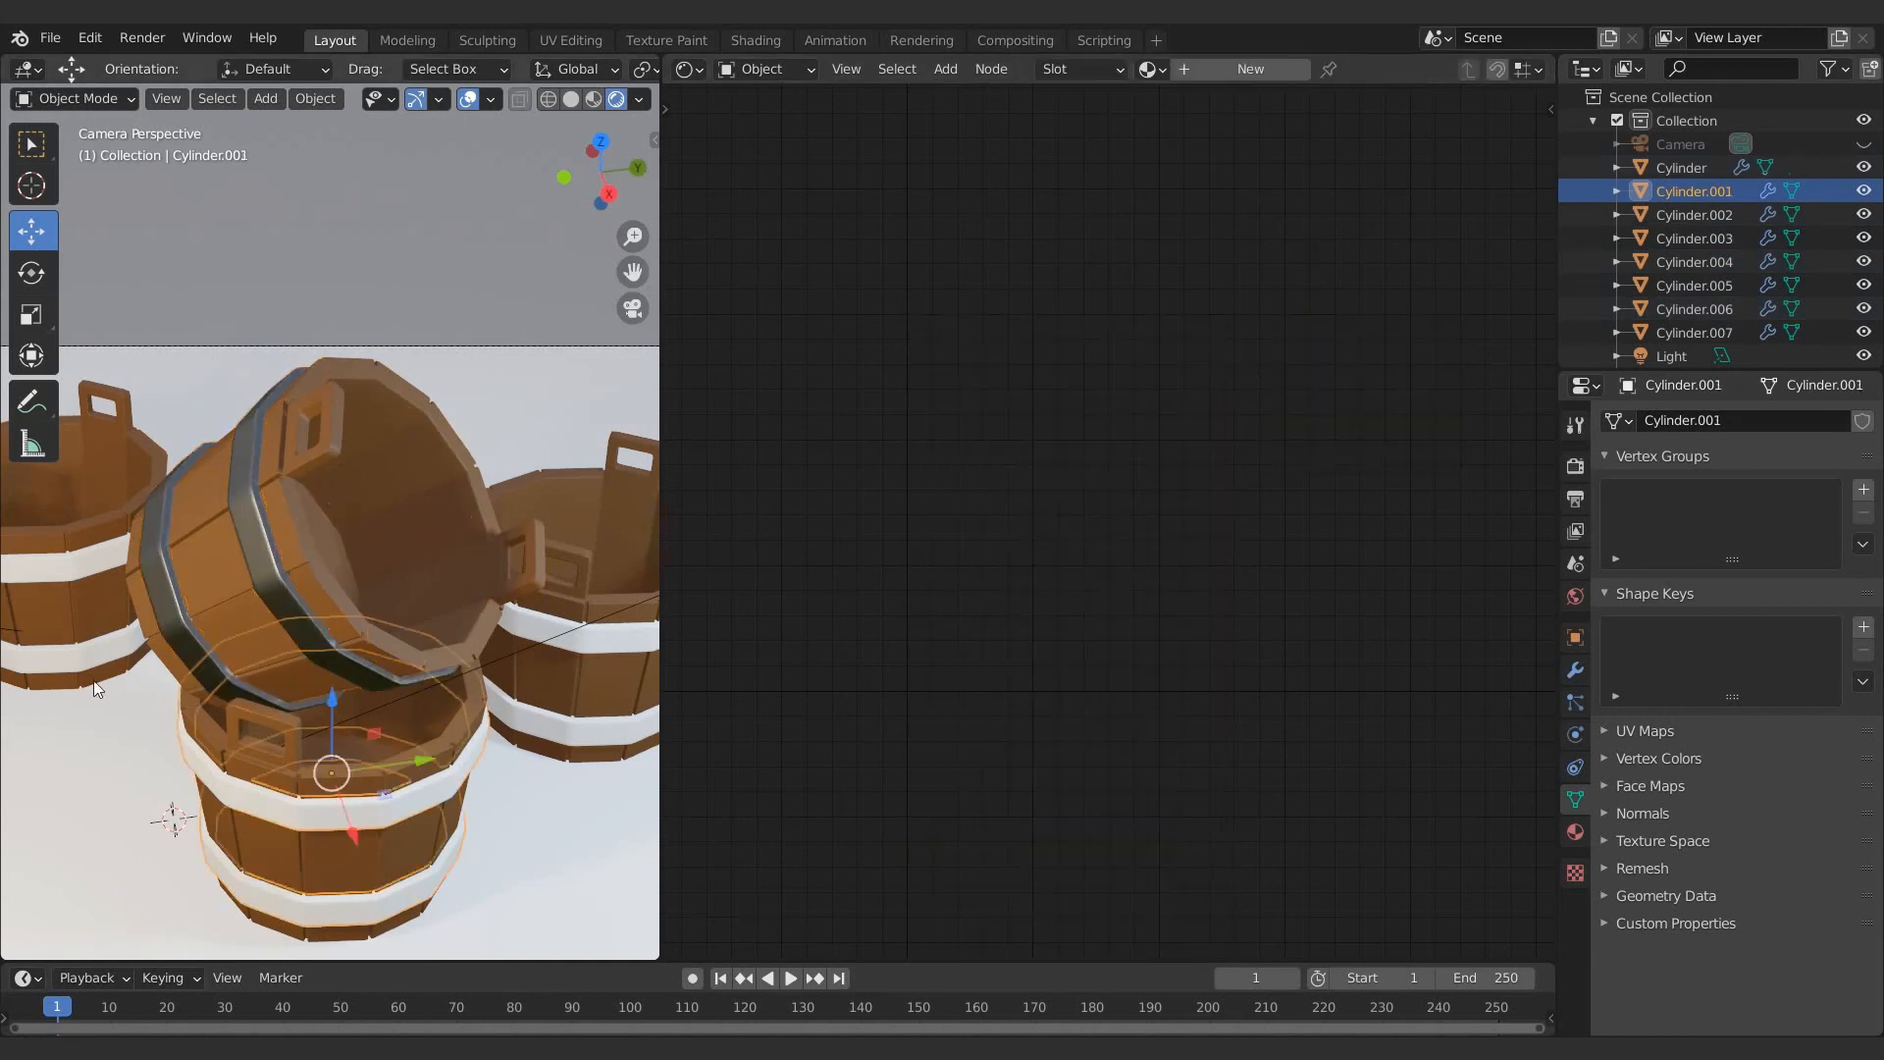
left_click(92, 669, "shift")
left_click(539, 720, "shift")
left_click(265, 577, "shift")
key("ctrl+l")
left_click(265, 576)
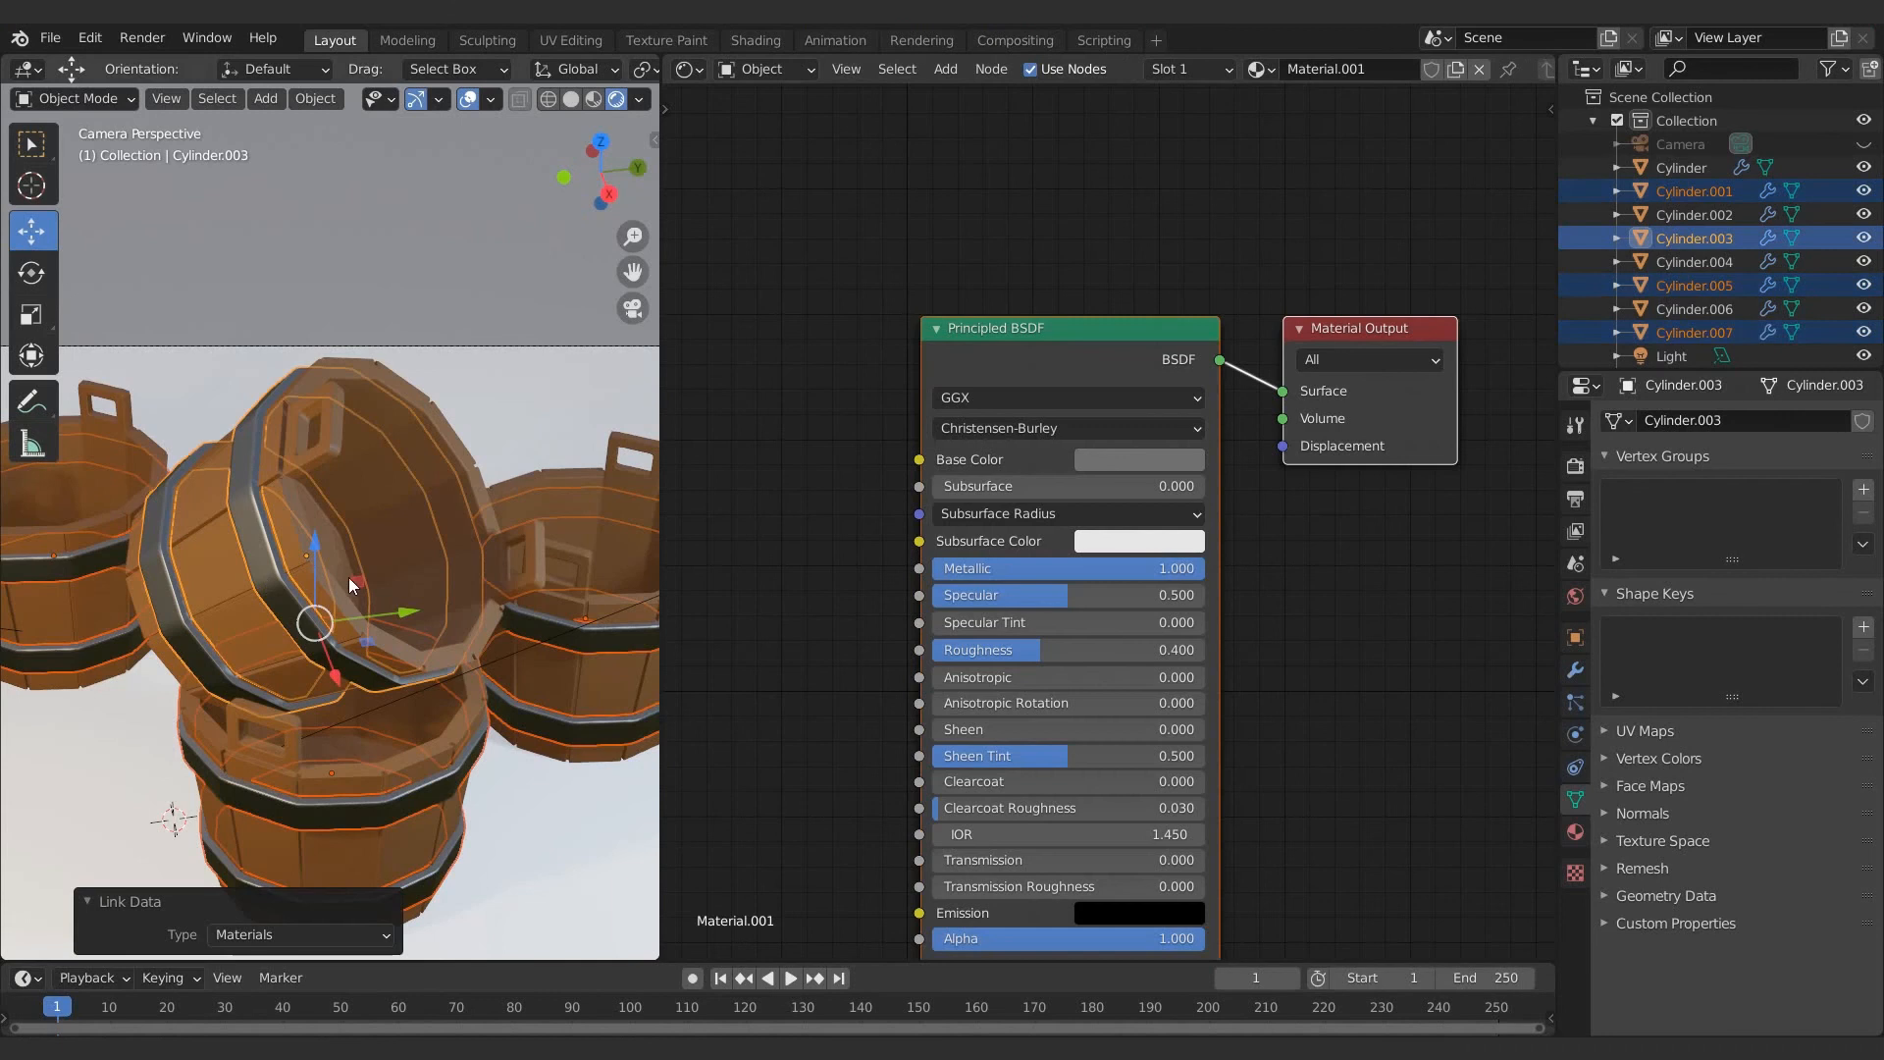
Give the ground plane a new material with a specular of 0 and a dark blue base color
left_click(537, 422)
left_click(1265, 70)
left_click_drag(1028, 593, 892, 592)
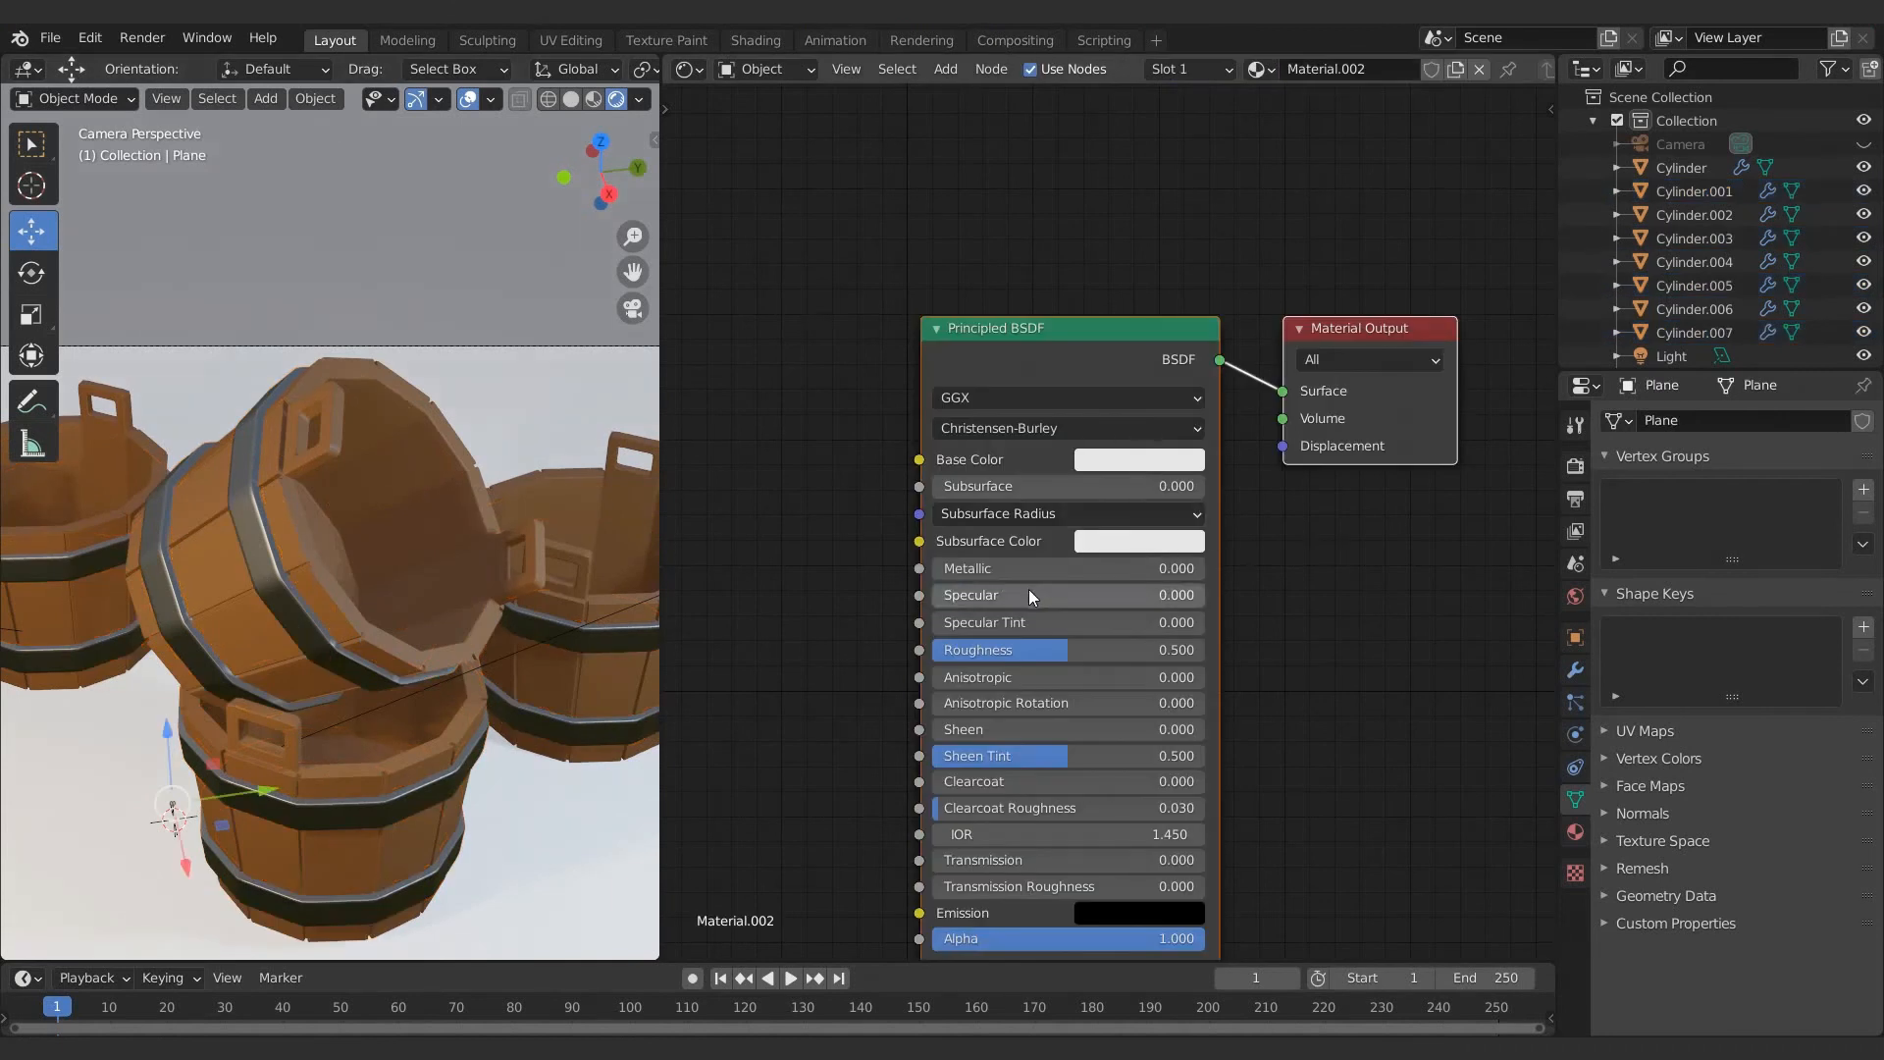
left_click(1138, 460)
left_click_drag(1290, 188, 1292, 246)
scroll(472, 483, "down", 3)
left_click(1140, 460)
left_click(1140, 461)
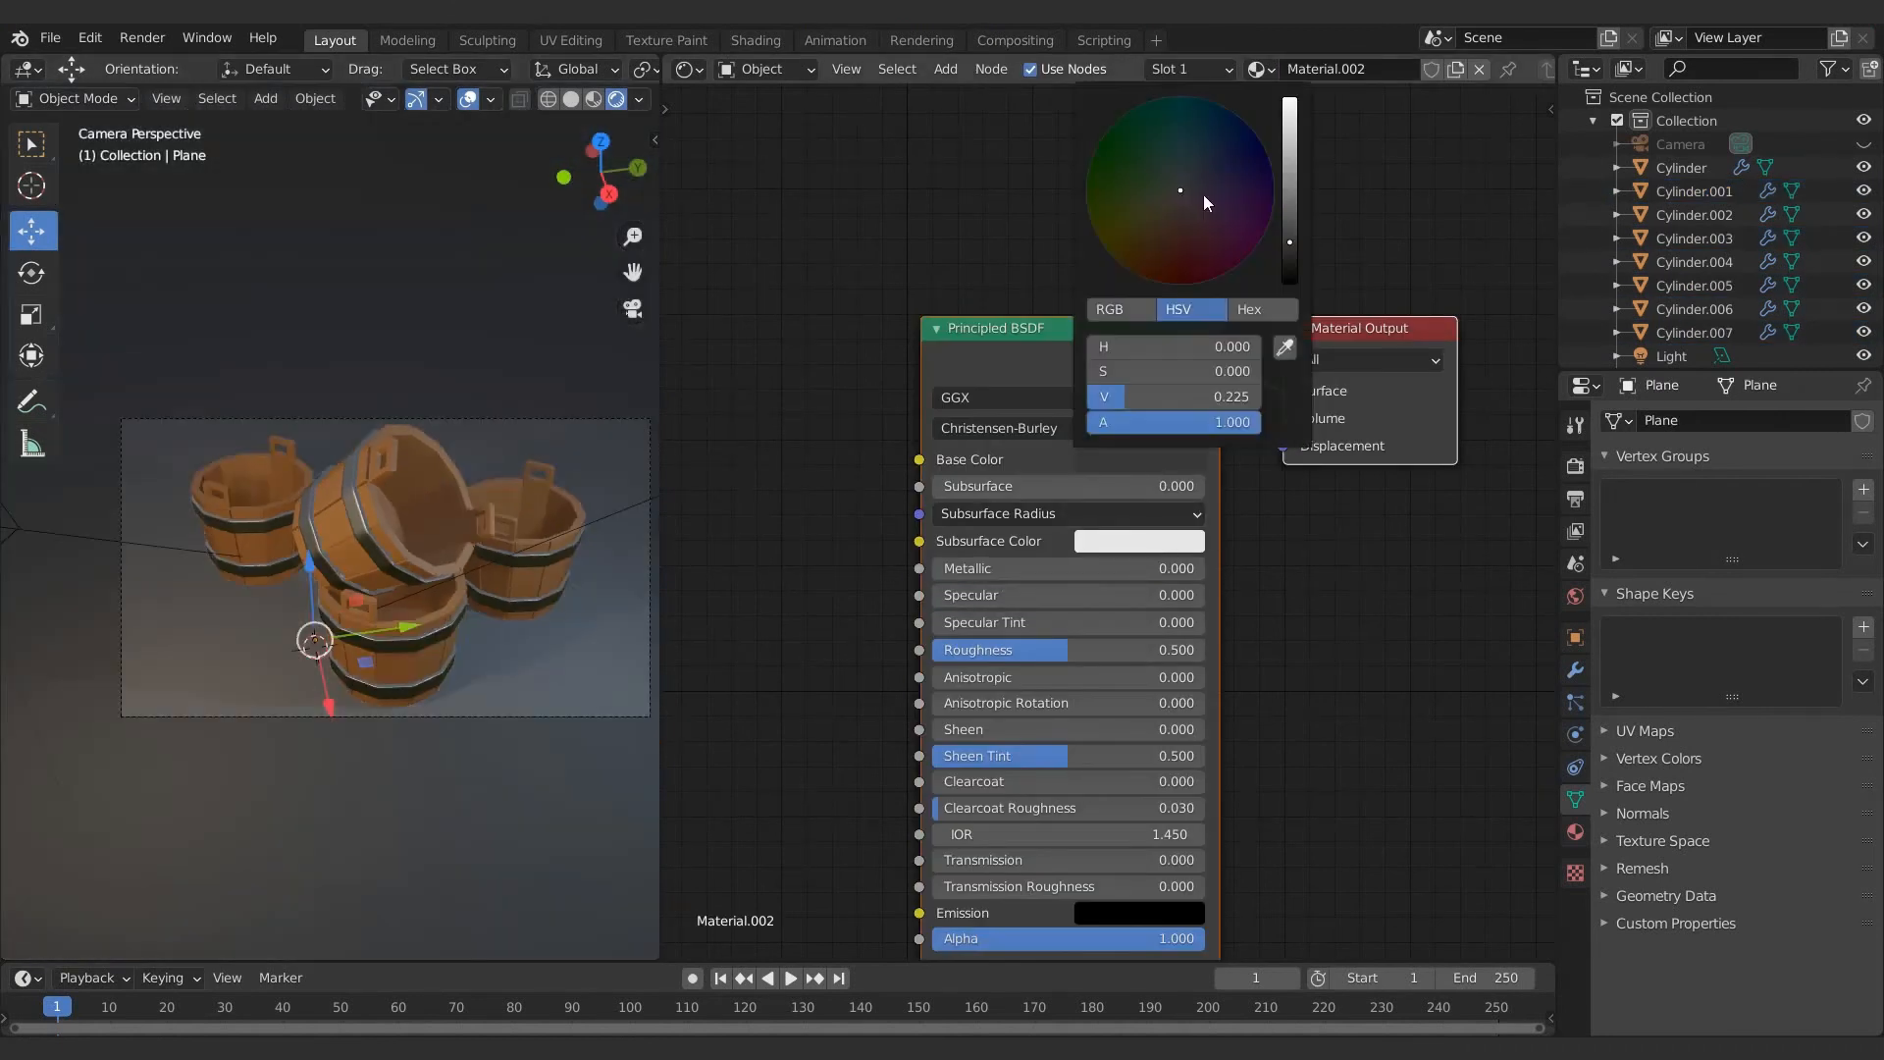
mouse_move(1203, 194)
left_mouse_down()
mouse_move(1154, 210)
mouse_move(1190, 161)
left_mouse_up()
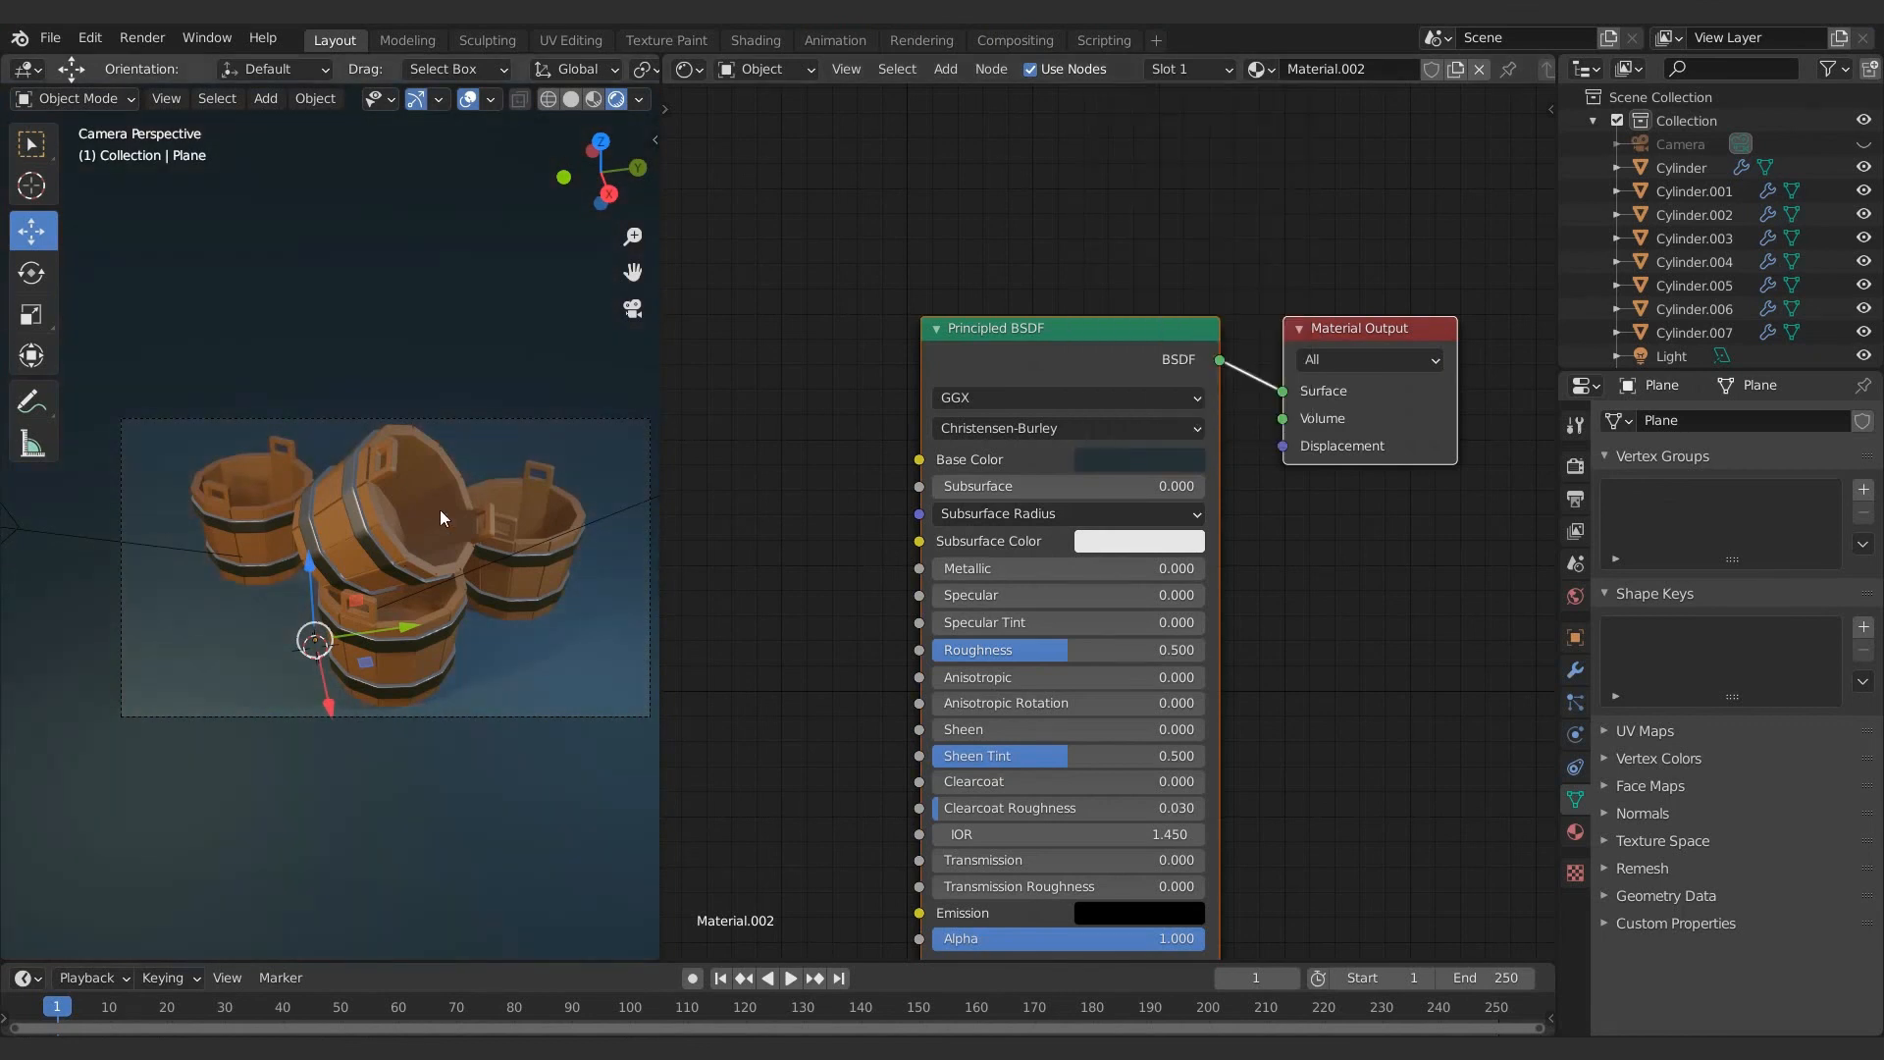
Switch the scene's render engine to Cycles
left_click(1694, 214)
left_click(1574, 467)
left_click(1575, 498)
left_click(1575, 467)
left_click(1756, 420)
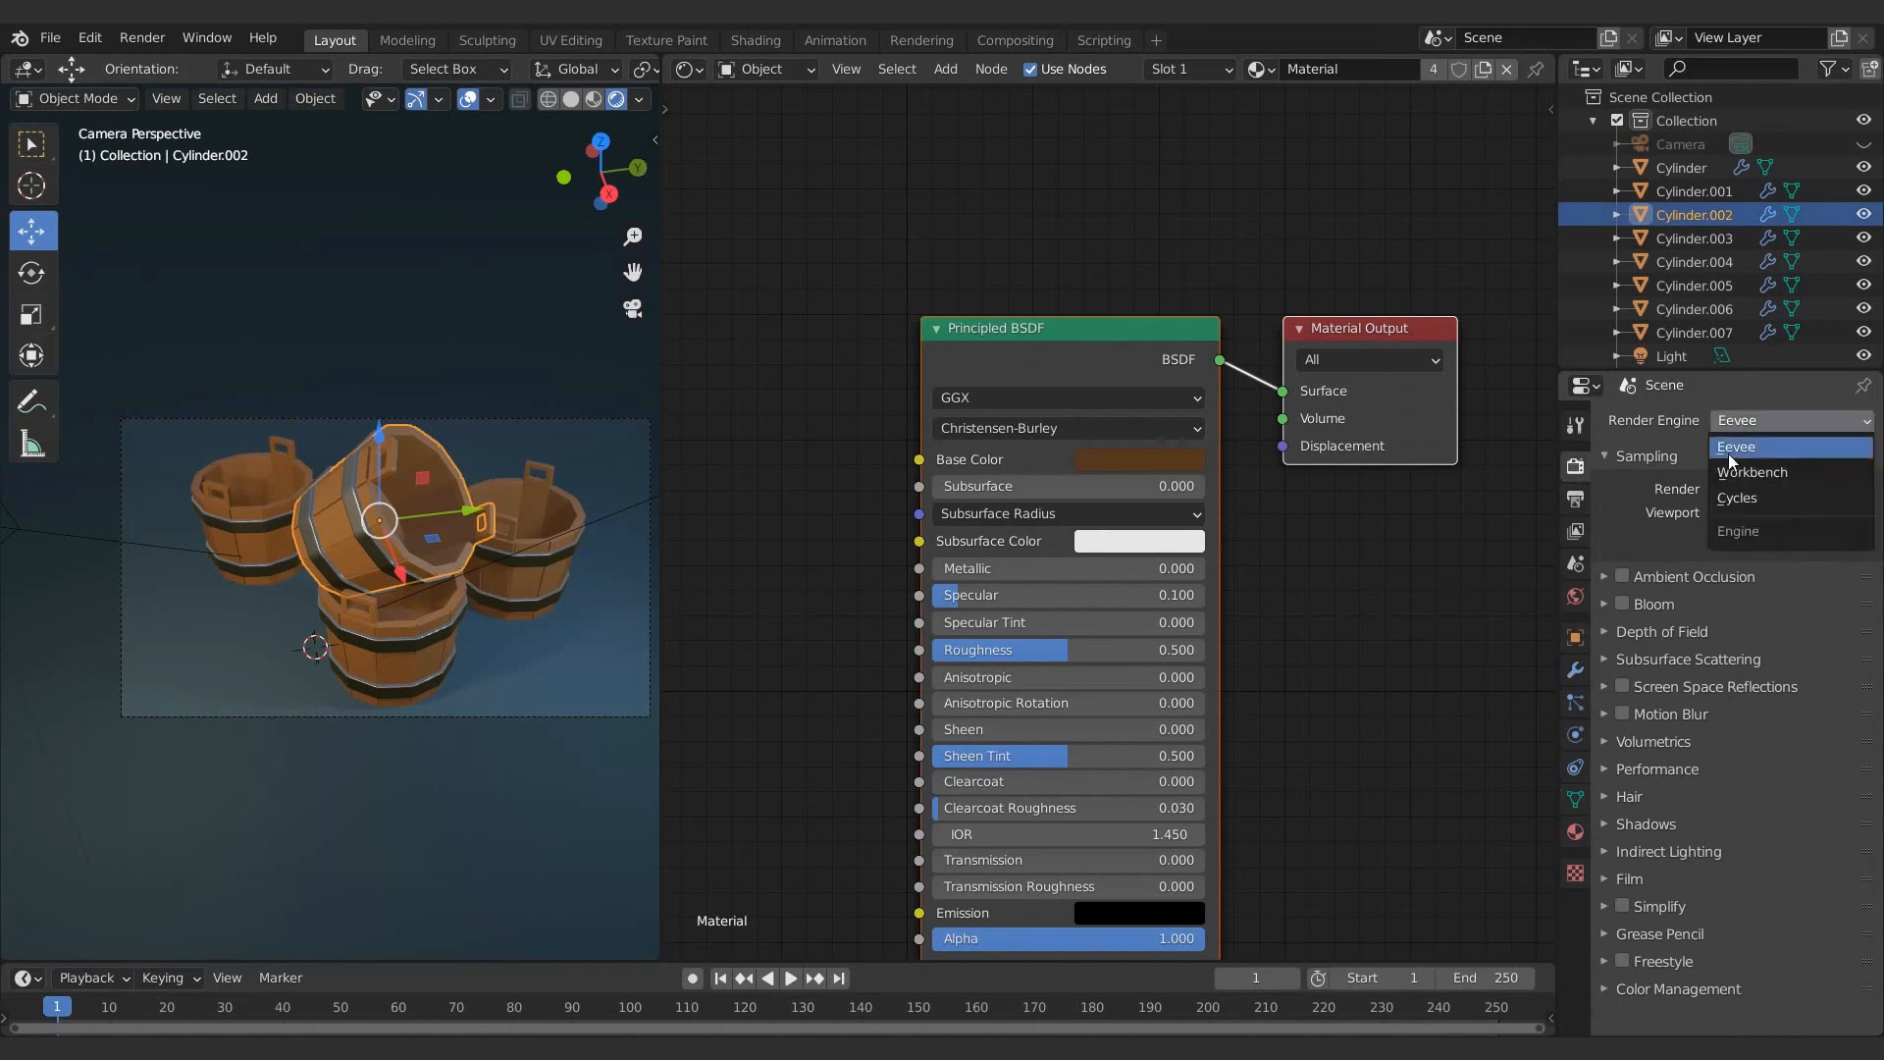
left_click(1728, 494)
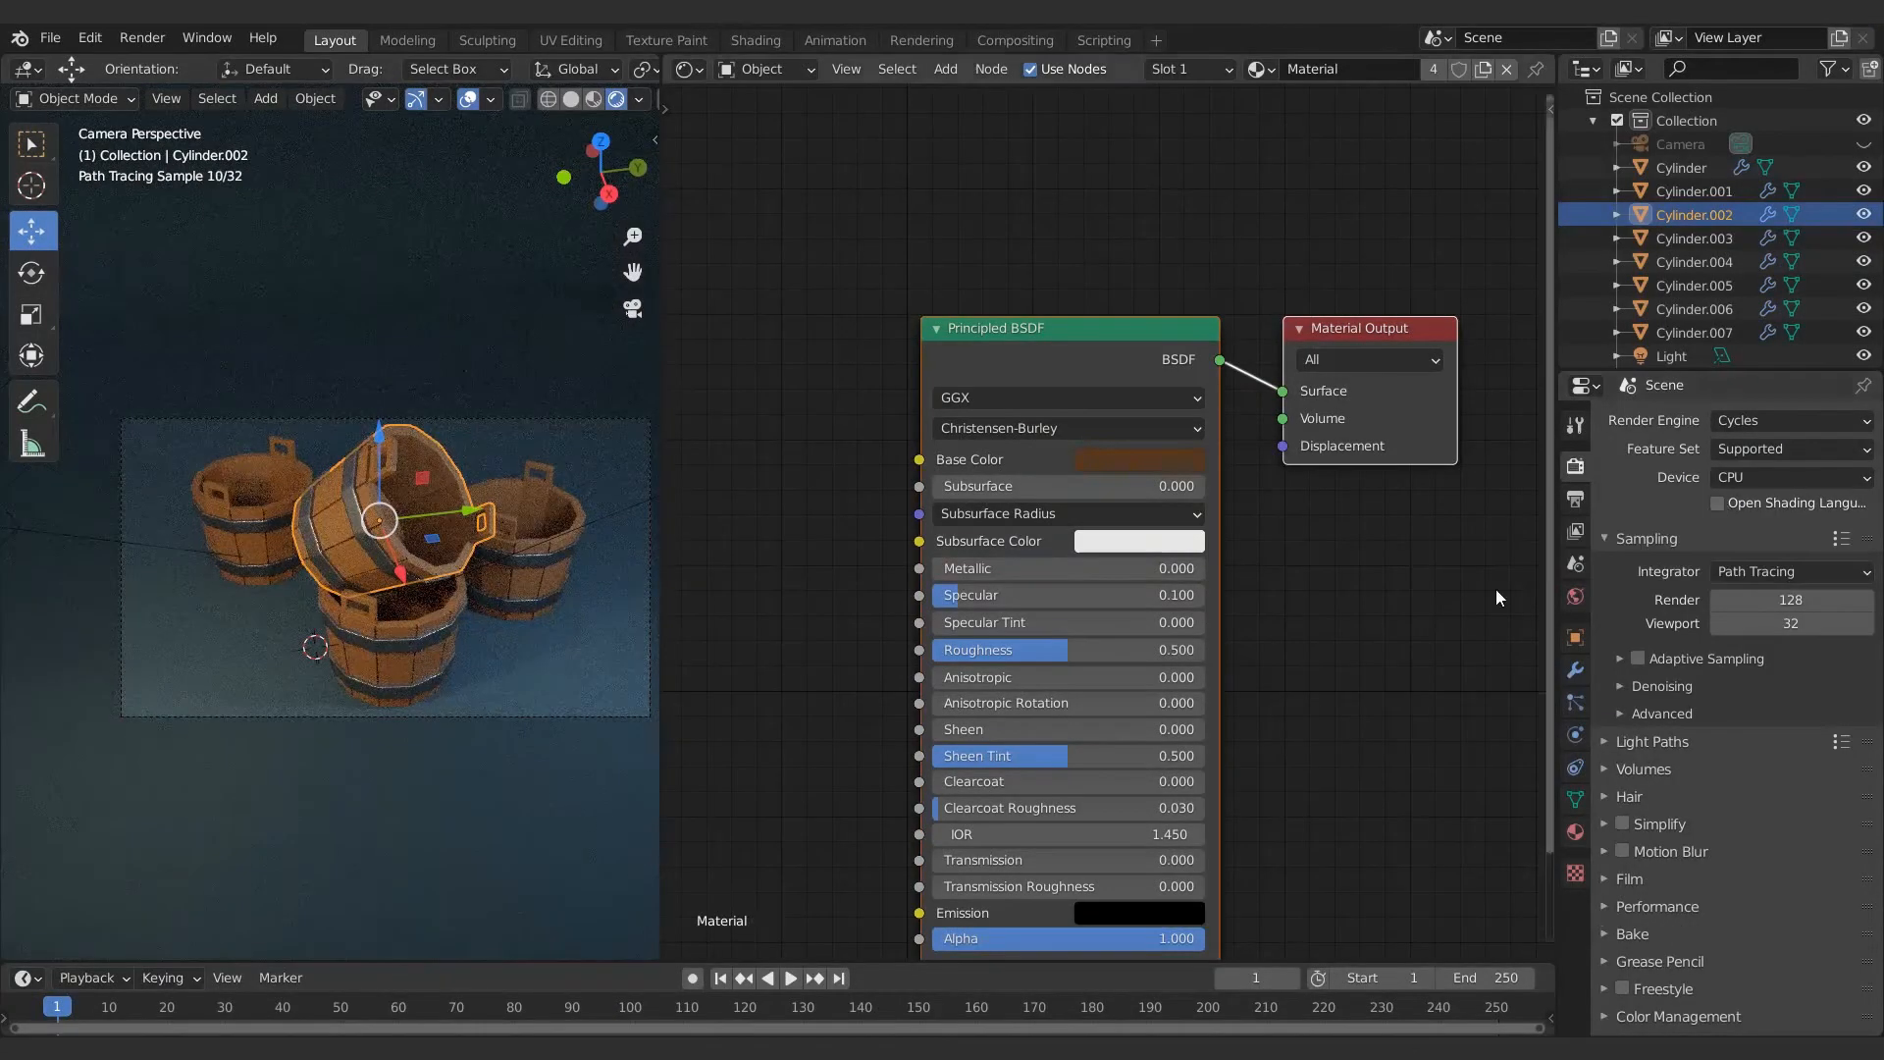
Set the metal band material's specular to 1 and the world environment's strength to 2
left_click(1694, 237)
left_click(1575, 597)
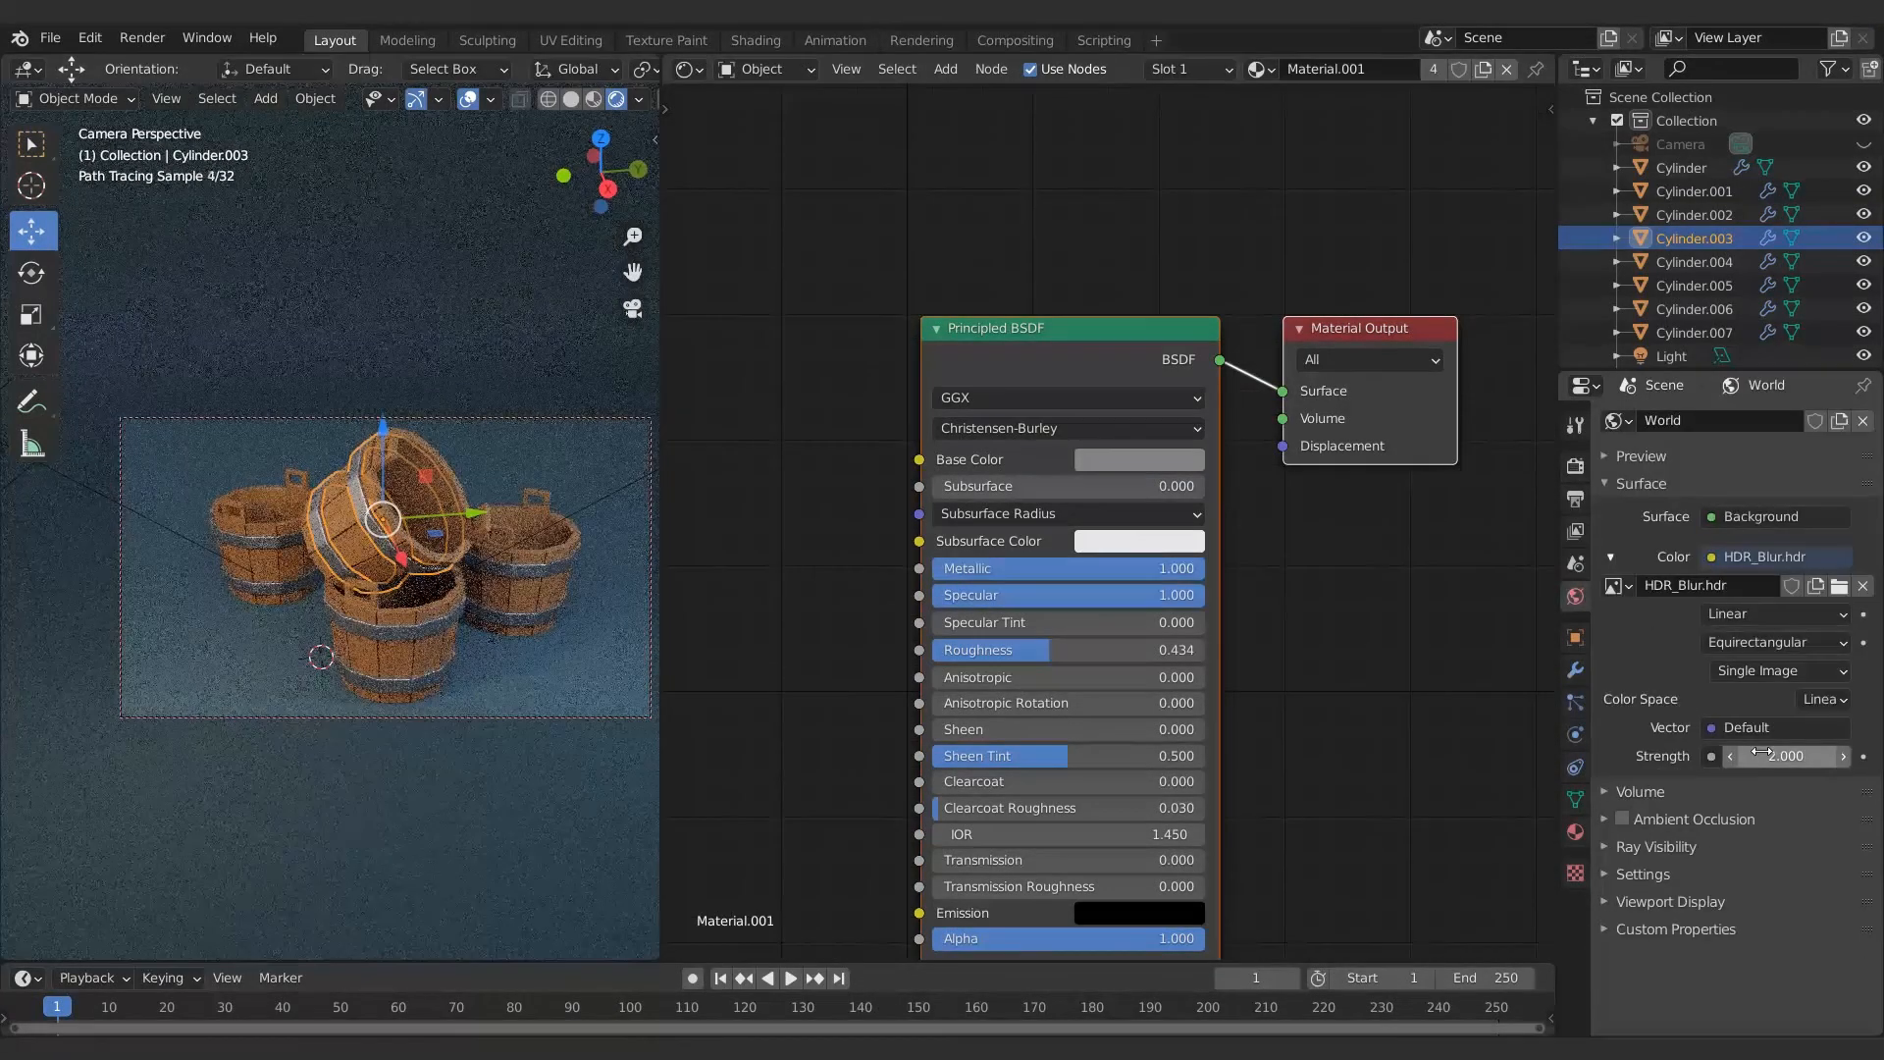
Darken the buckets' wood base color to a saturation of about 0.708 and a value of about 0.298
left_click(443, 529)
left_click(1146, 461)
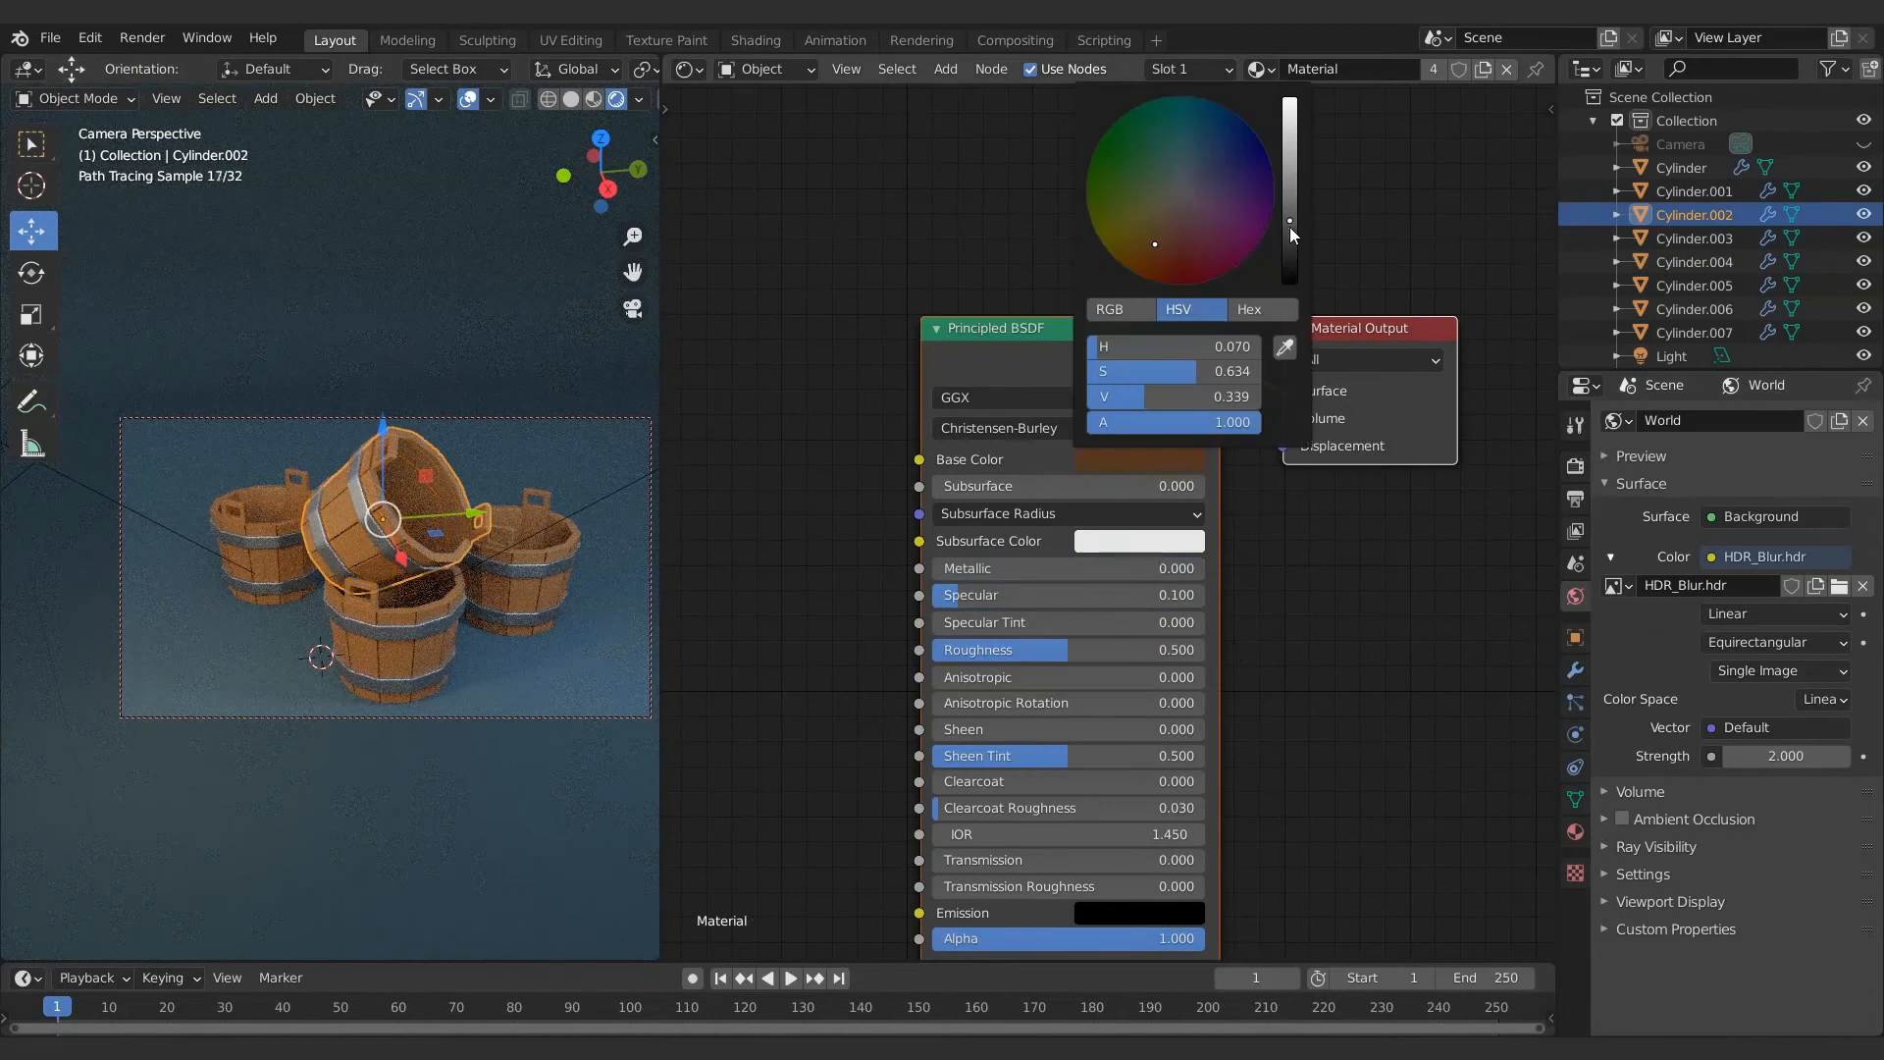
left_click(1290, 228)
left_click(1149, 249)
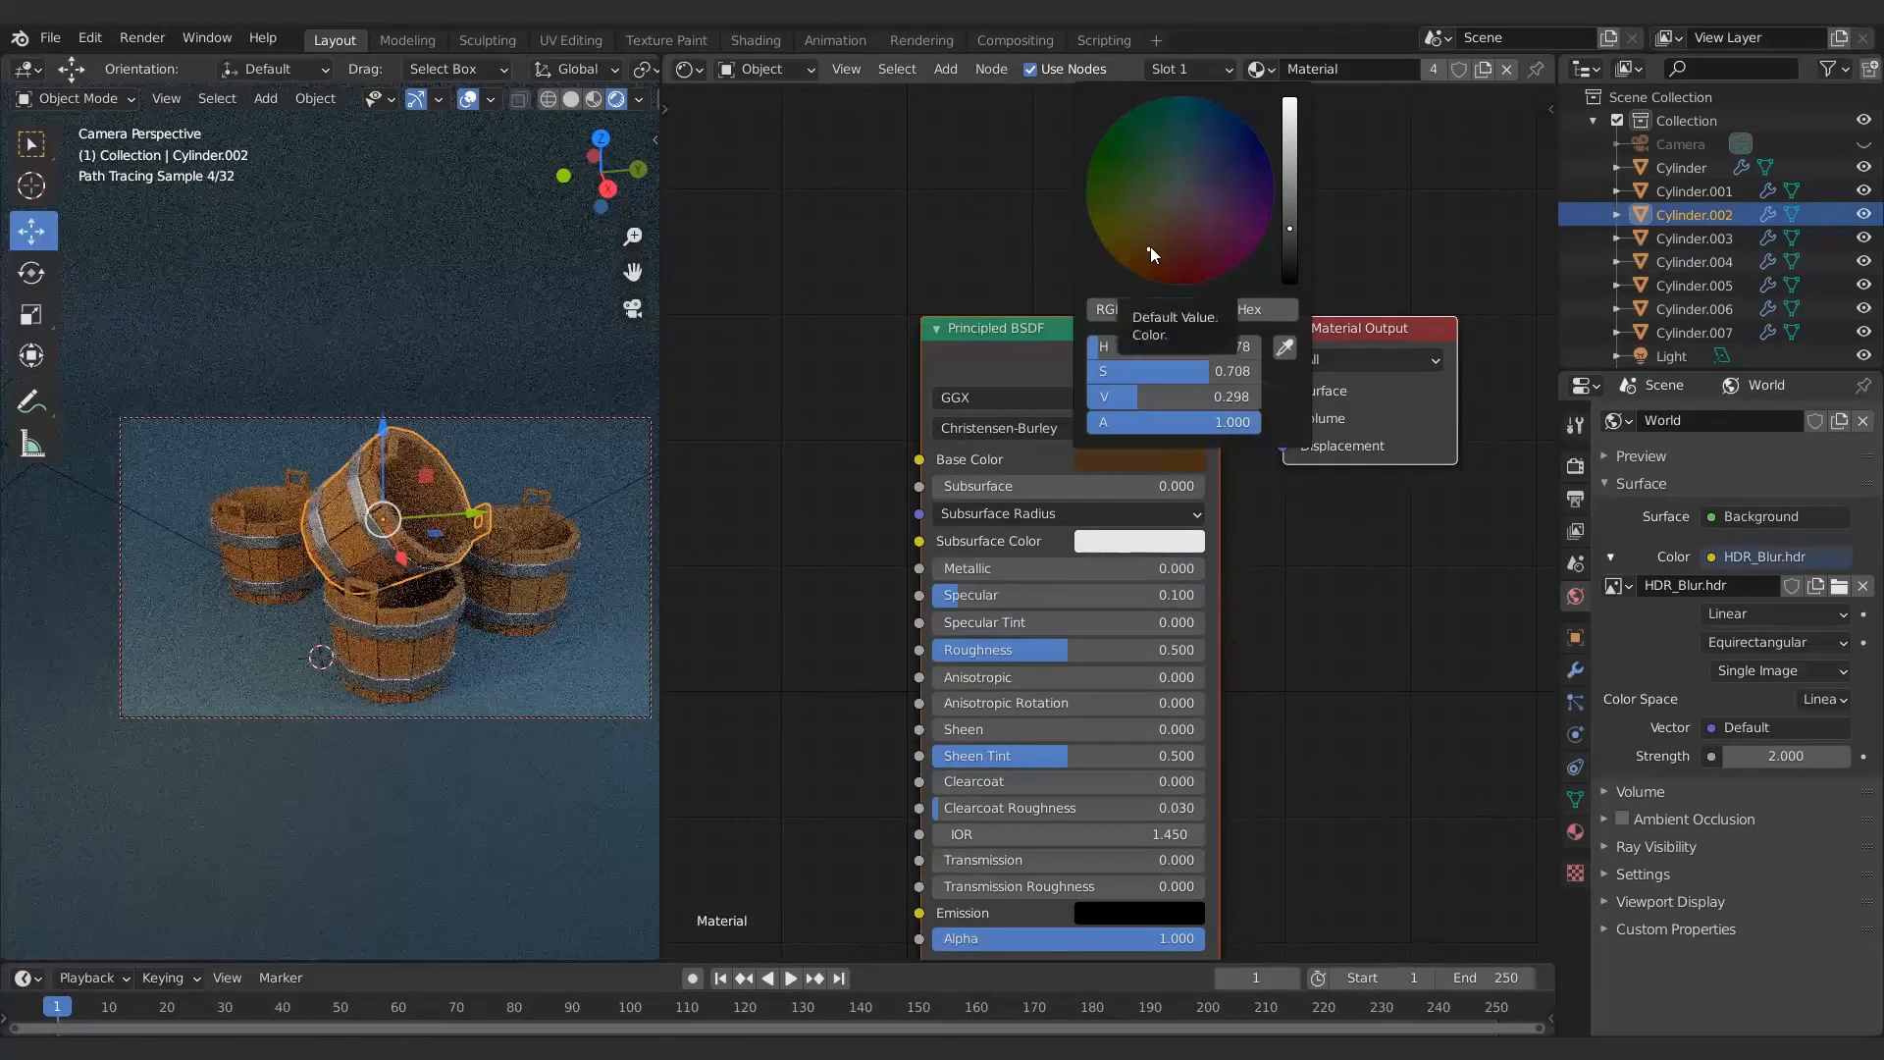
left_click(1361, 211)
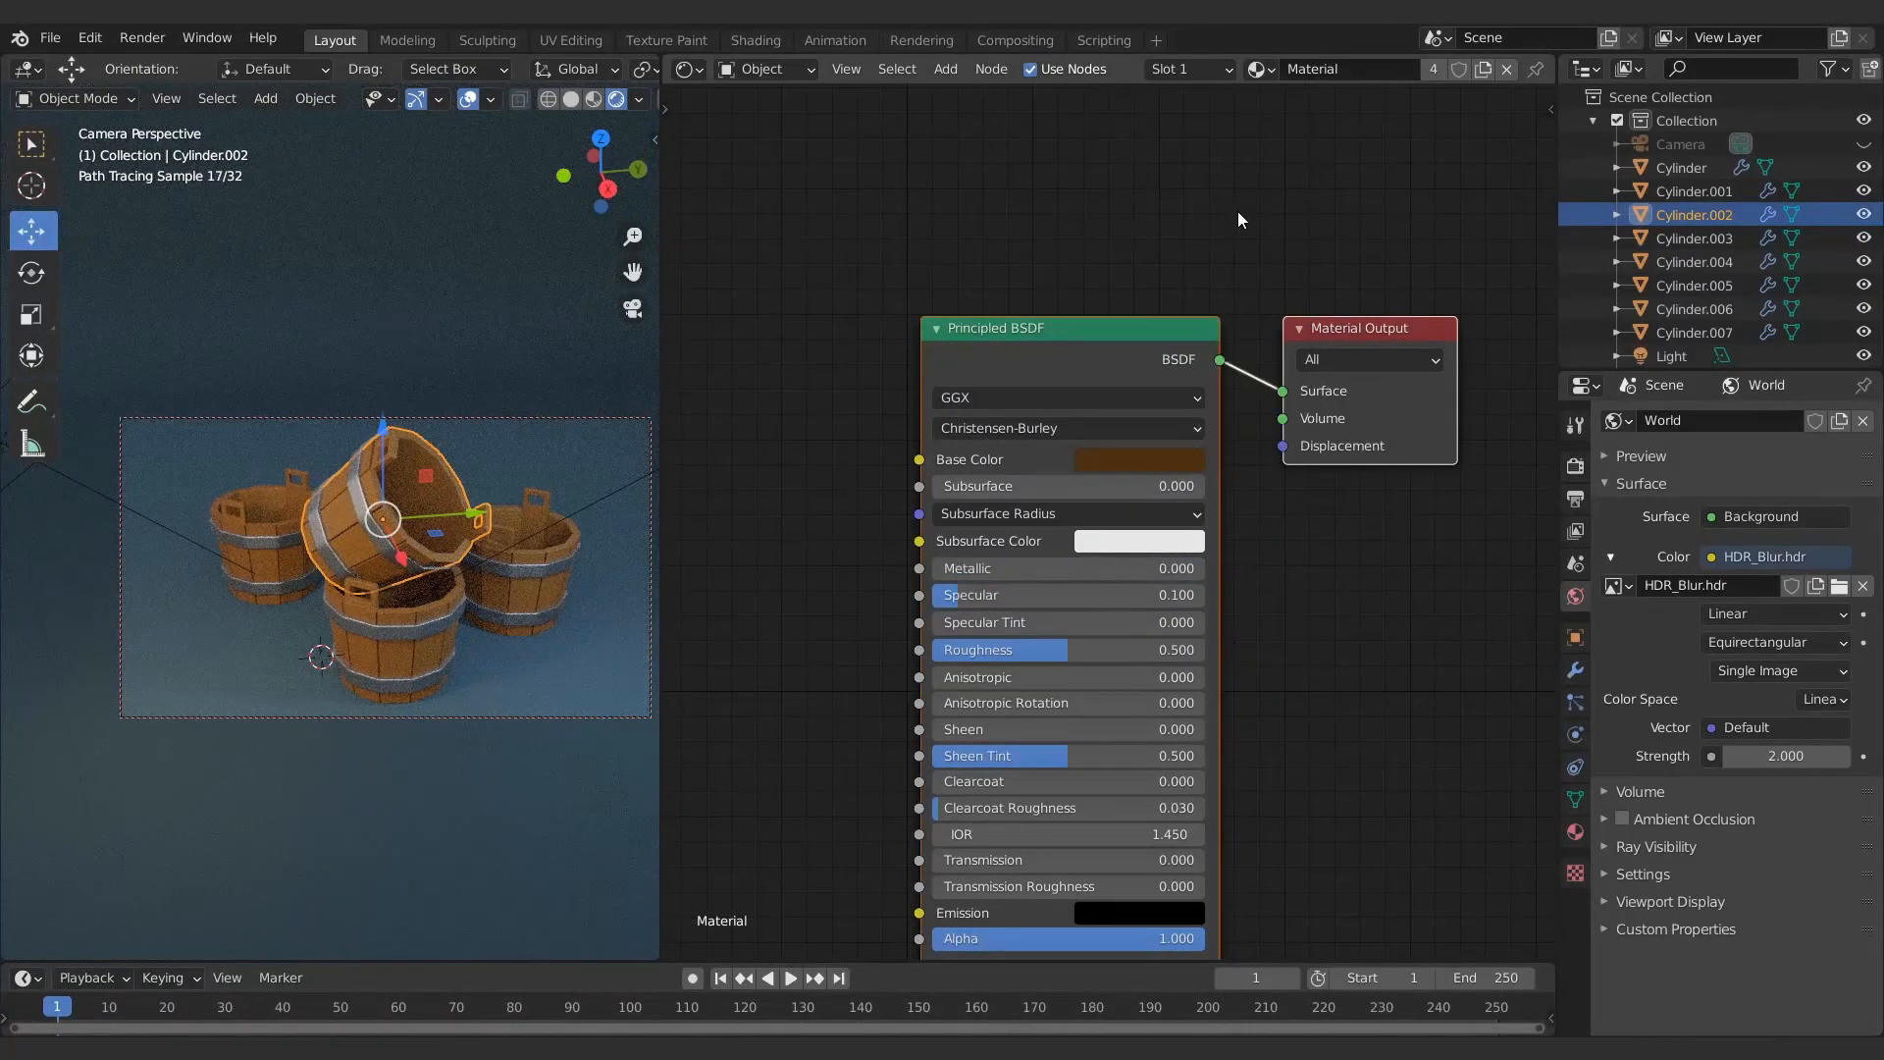
Try a roughness of 0.3 on the metal band material and settle on 0.4
double_click(1046, 649)
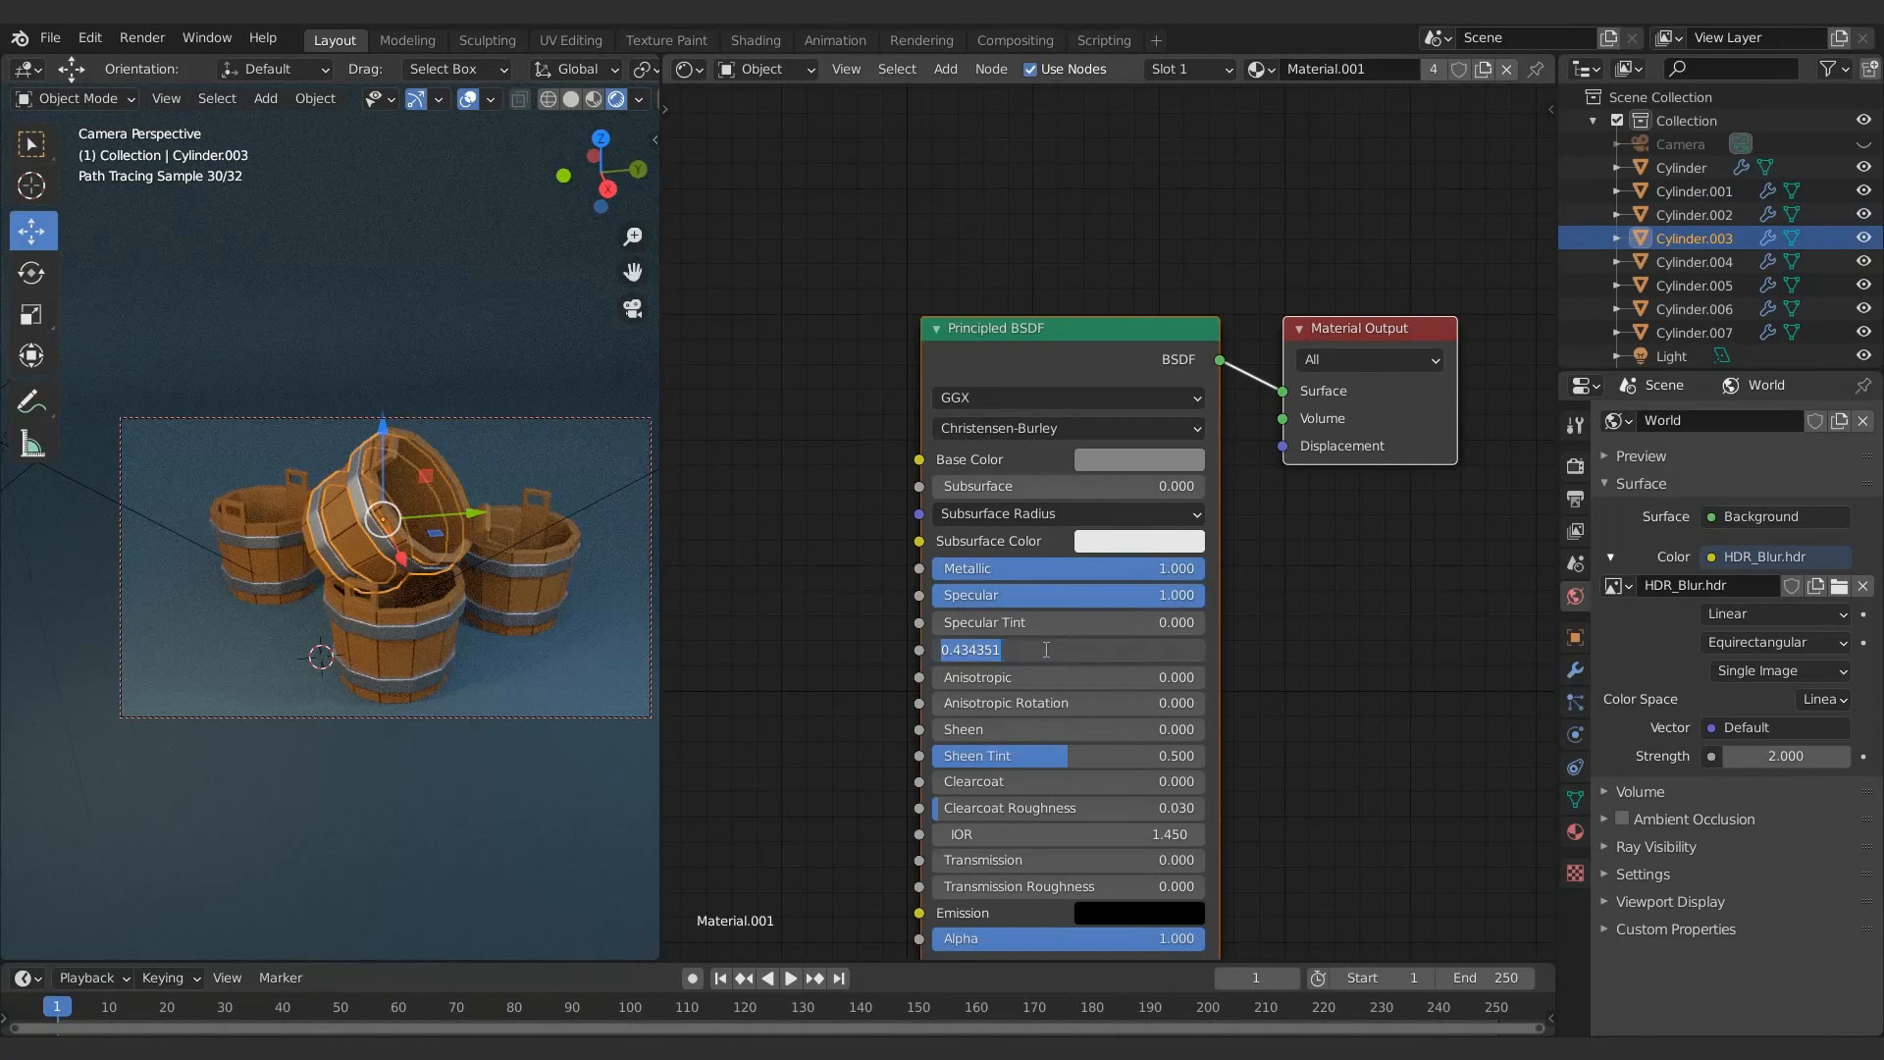
type("0.3")
key("Return")
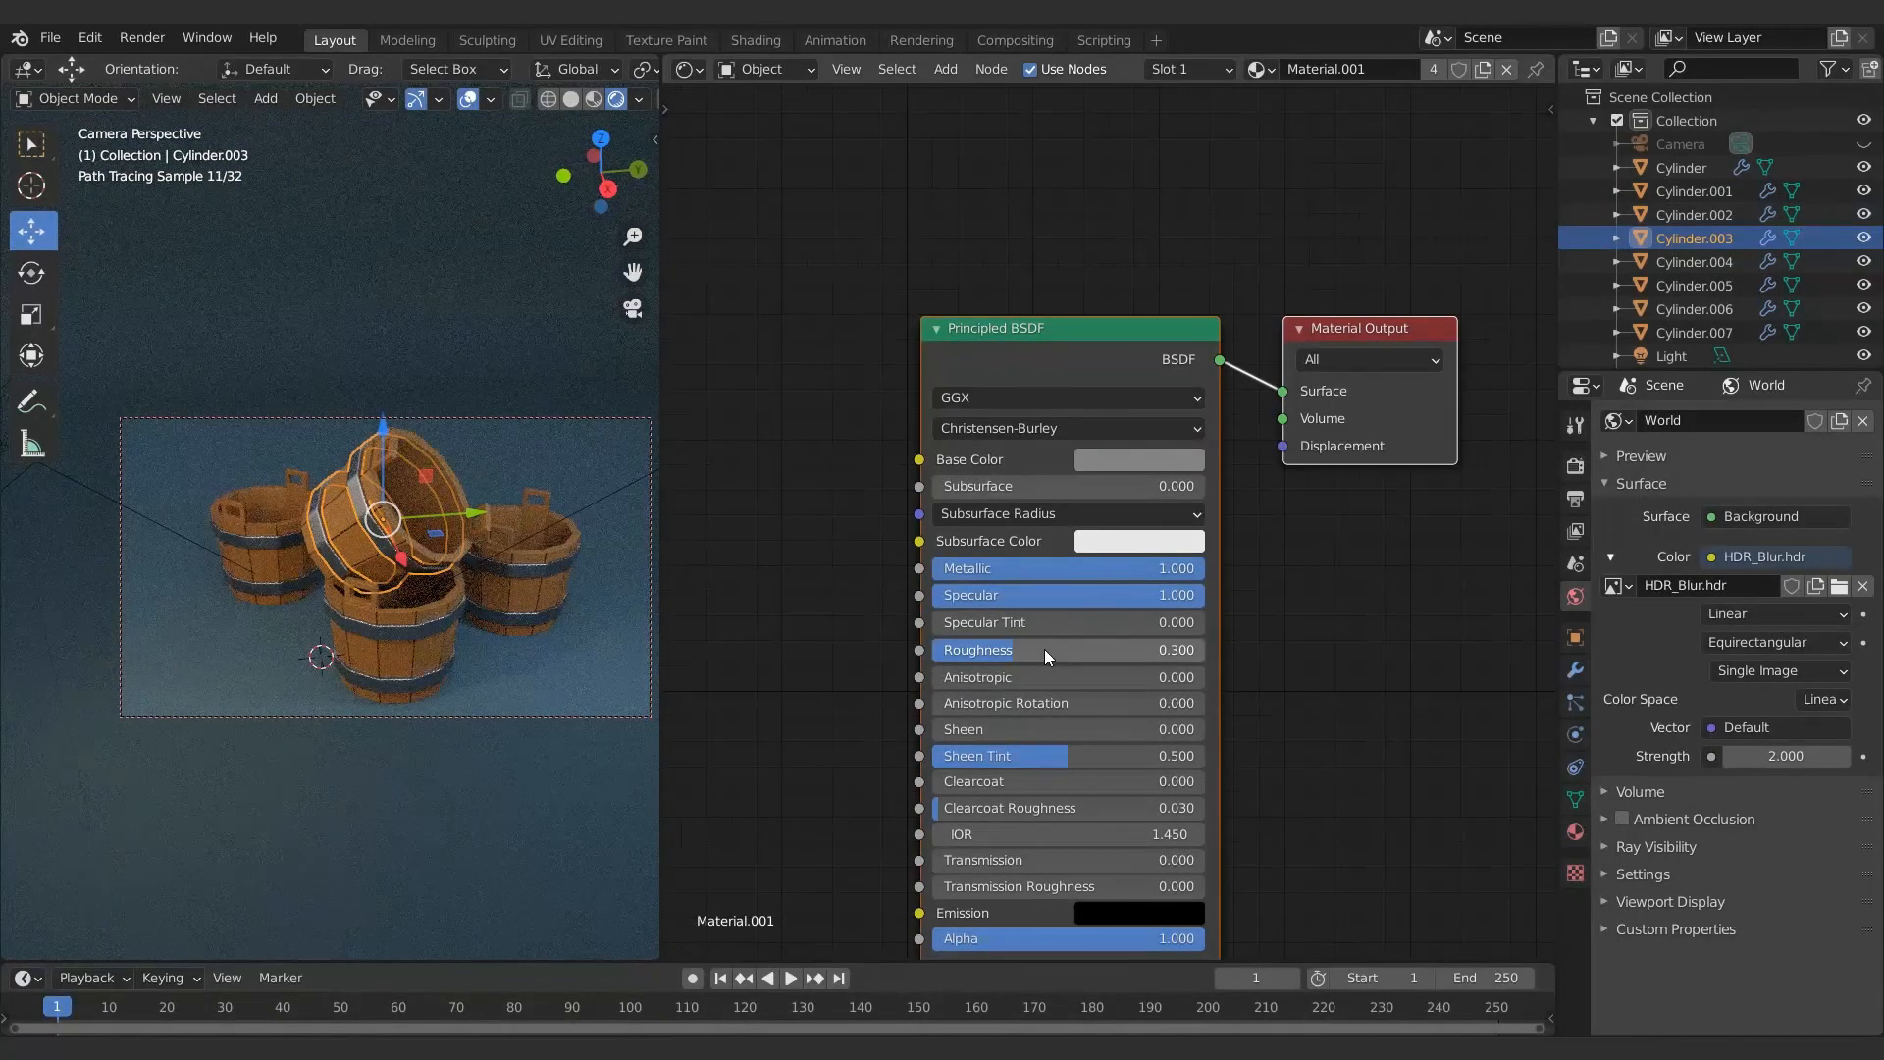
double_click(1044, 650)
type("0.4")
key("Return")
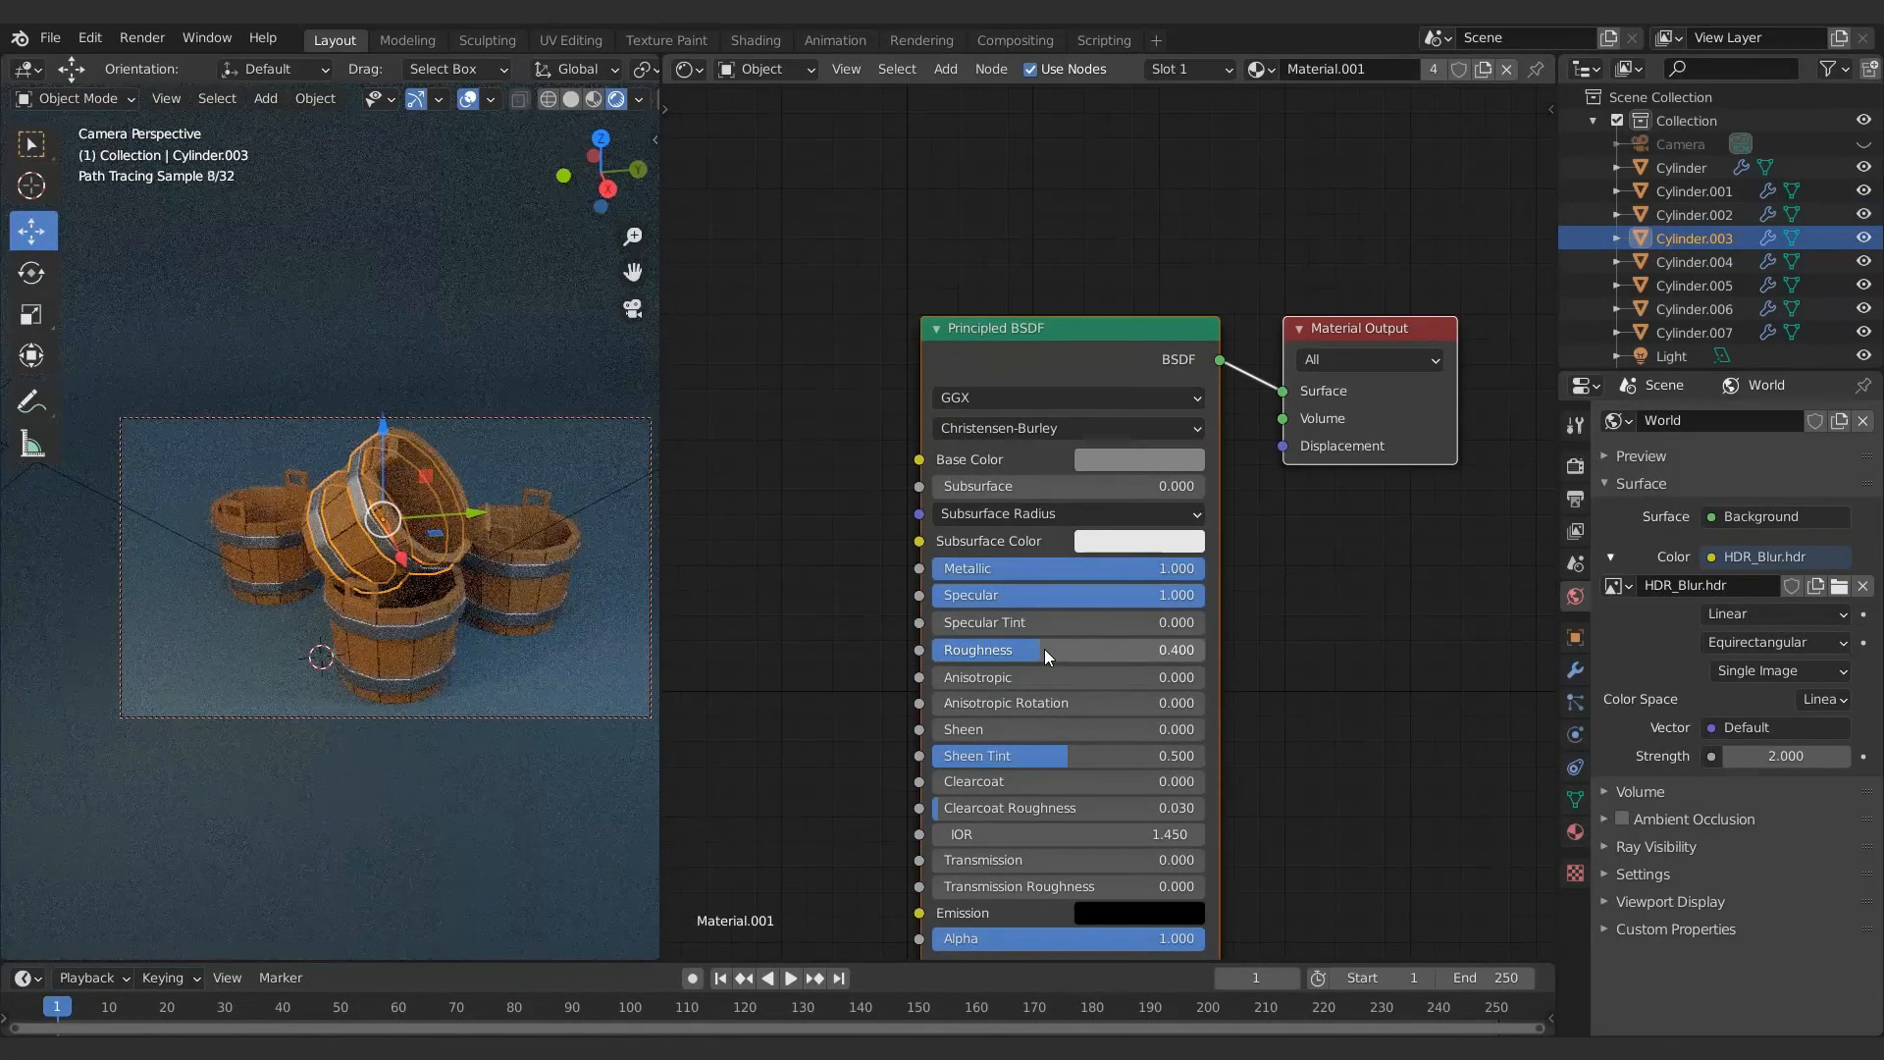
Enable NLM denoising for the final render
left_click(1574, 465)
left_click(1652, 683)
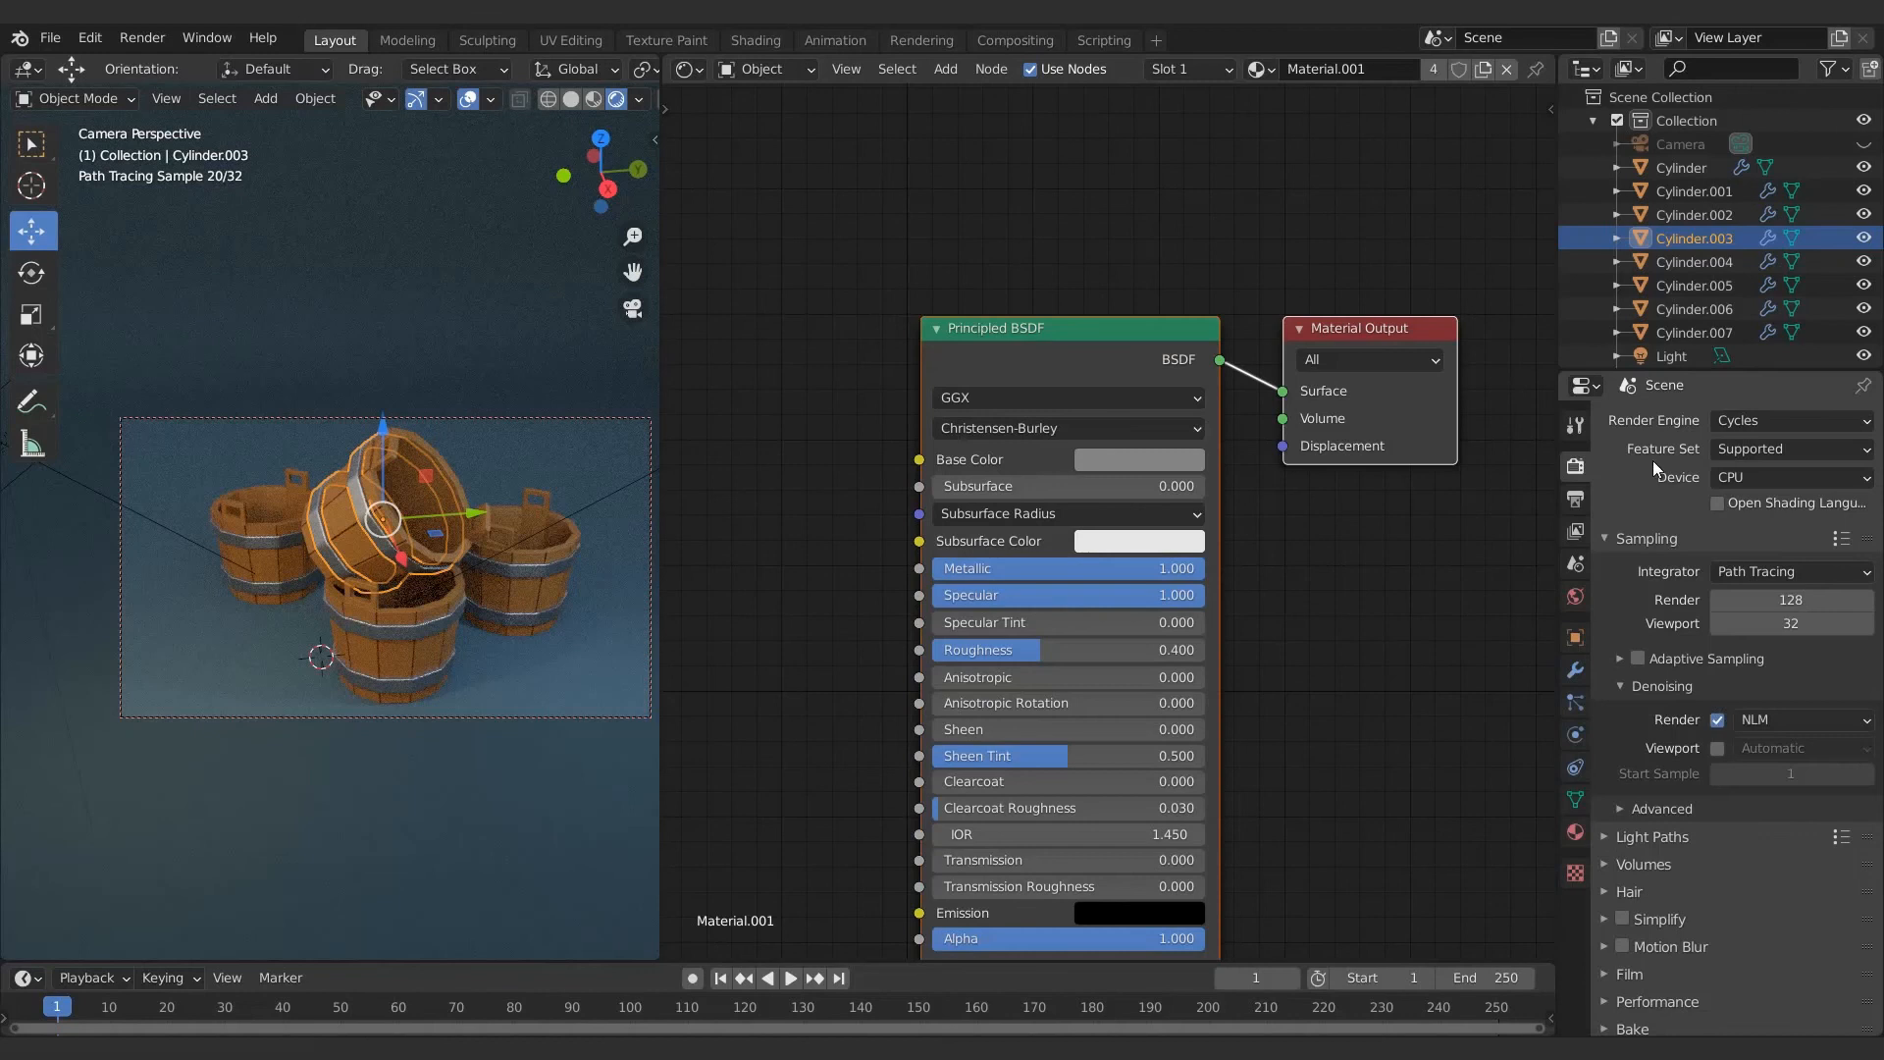
Turn on depth of field for the camera
left_click(1680, 145)
left_click(1574, 734)
left_click(1621, 815)
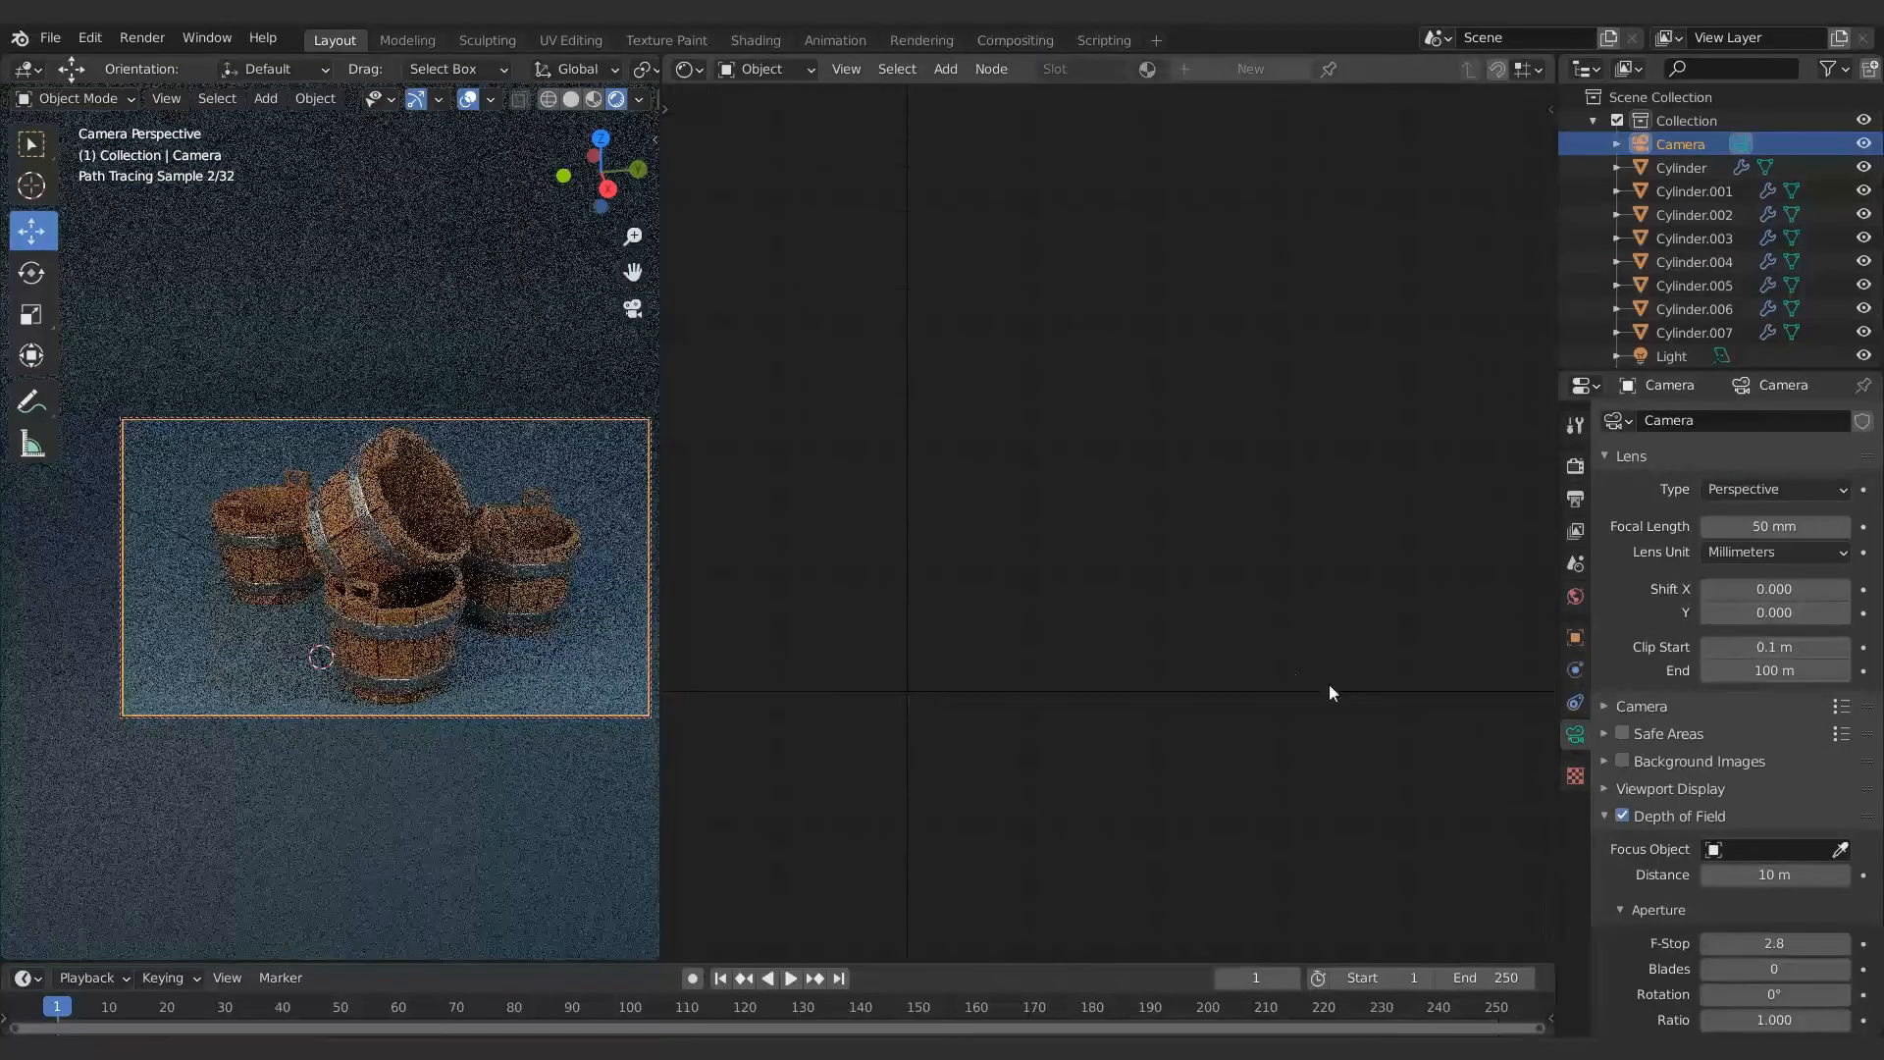
Join the Shader Editor area into the 3D viewport so the camera view fills the space
left_click_drag(665, 286, 1521, 347)
right_click(1522, 347)
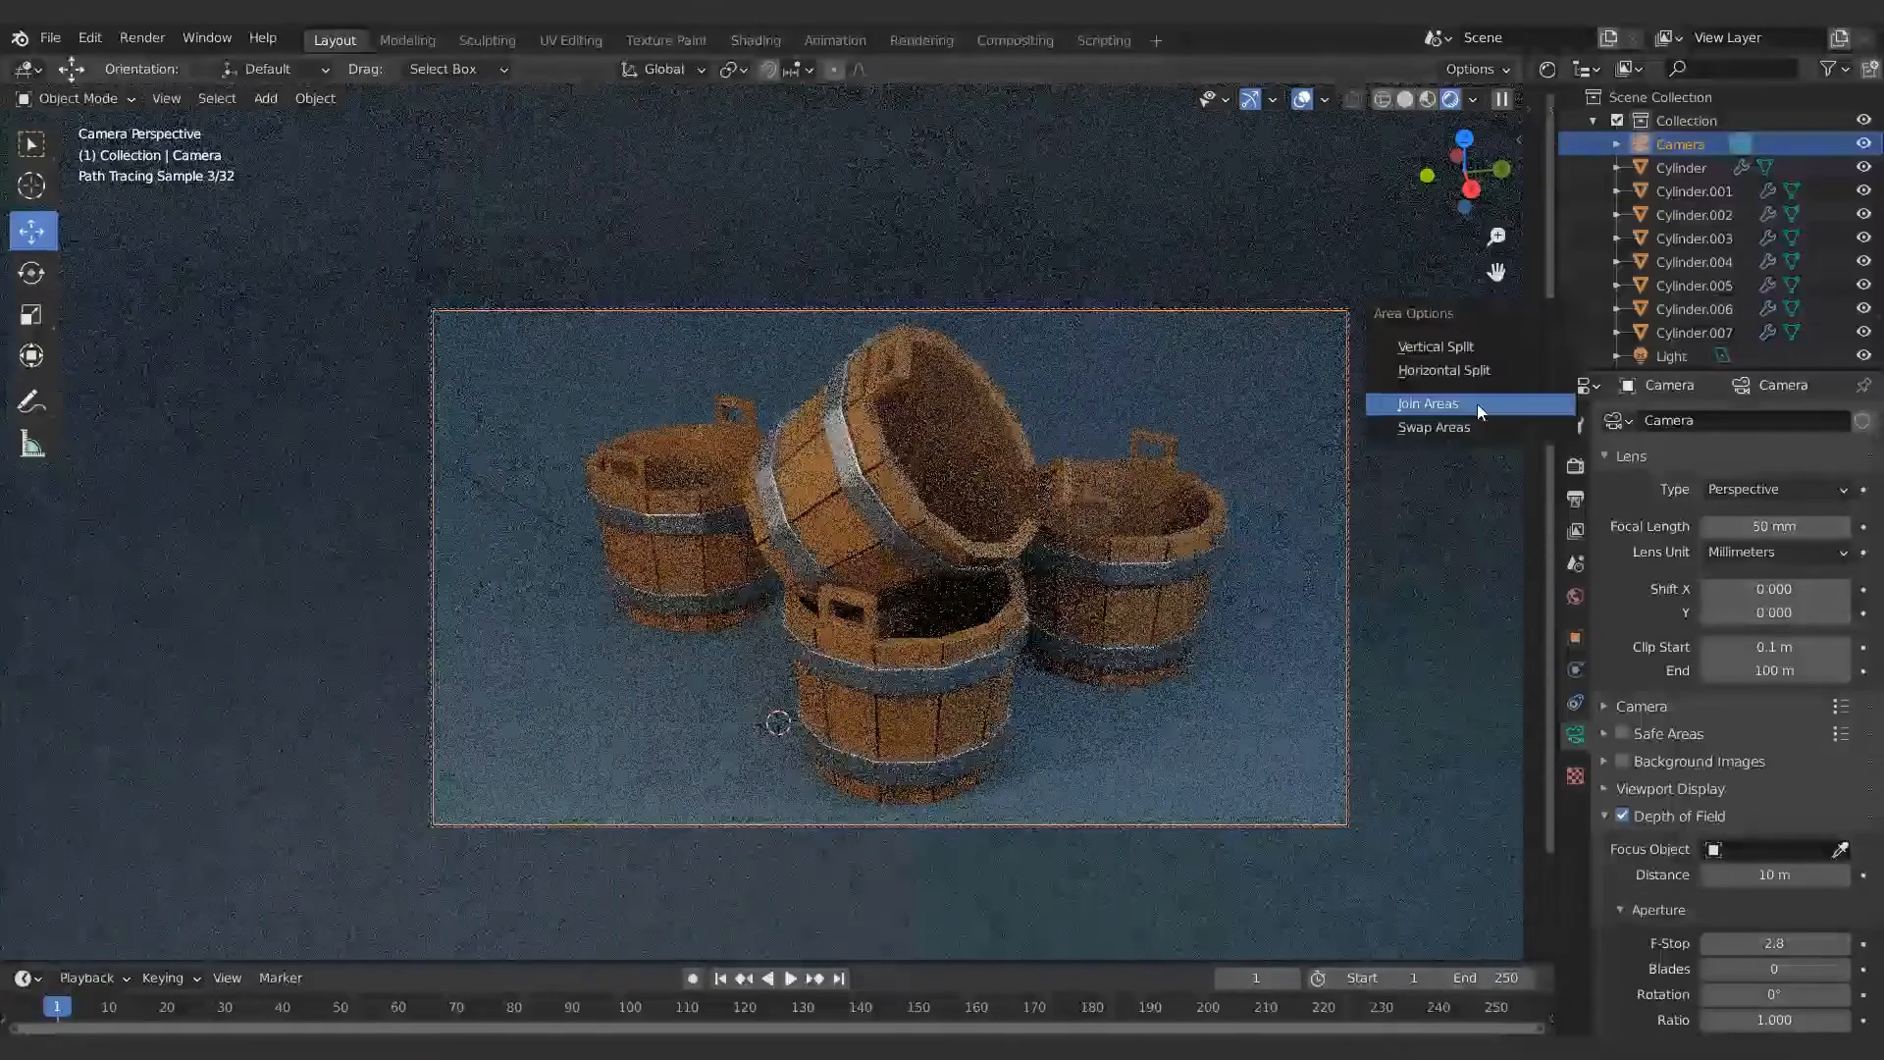
left_click(1475, 403)
Use the tilted bucket's bands, Cylinder.003, as the camera's focus object and set the F-Stop to 0.1
left_click(1840, 849)
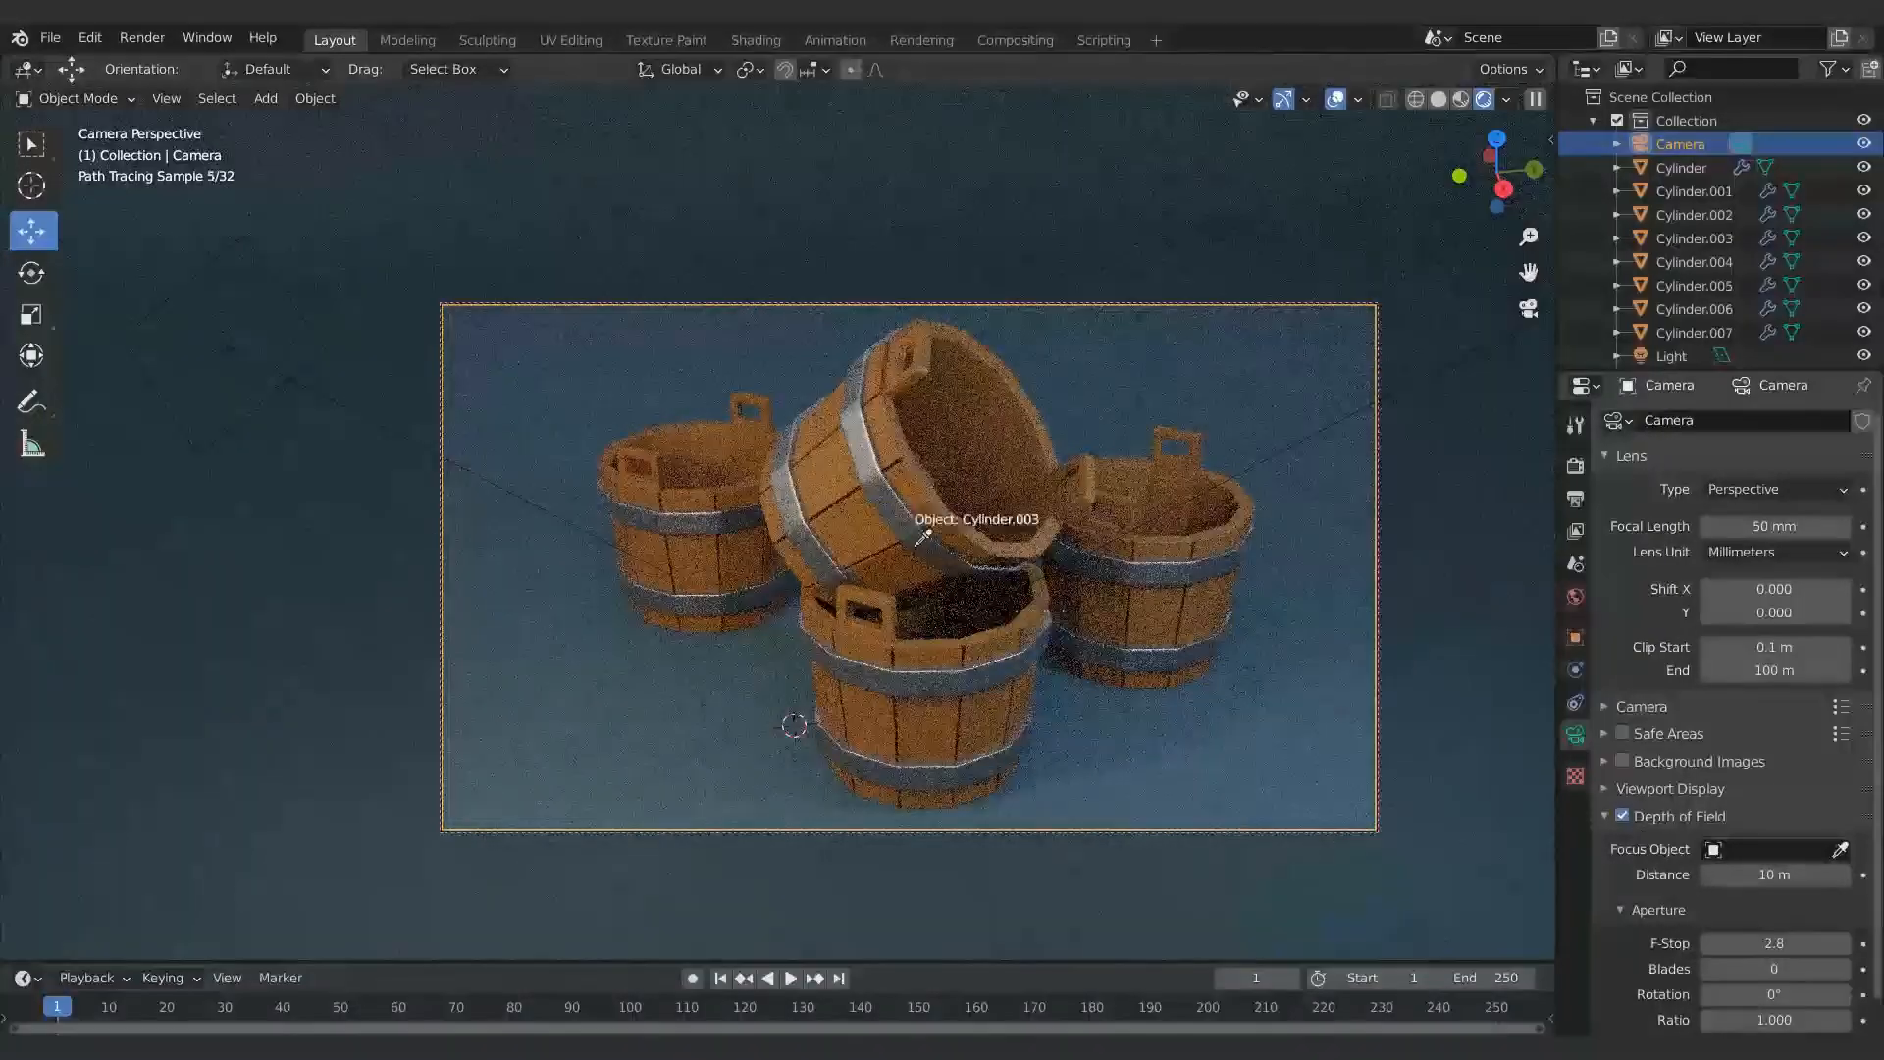
left_click(955, 517)
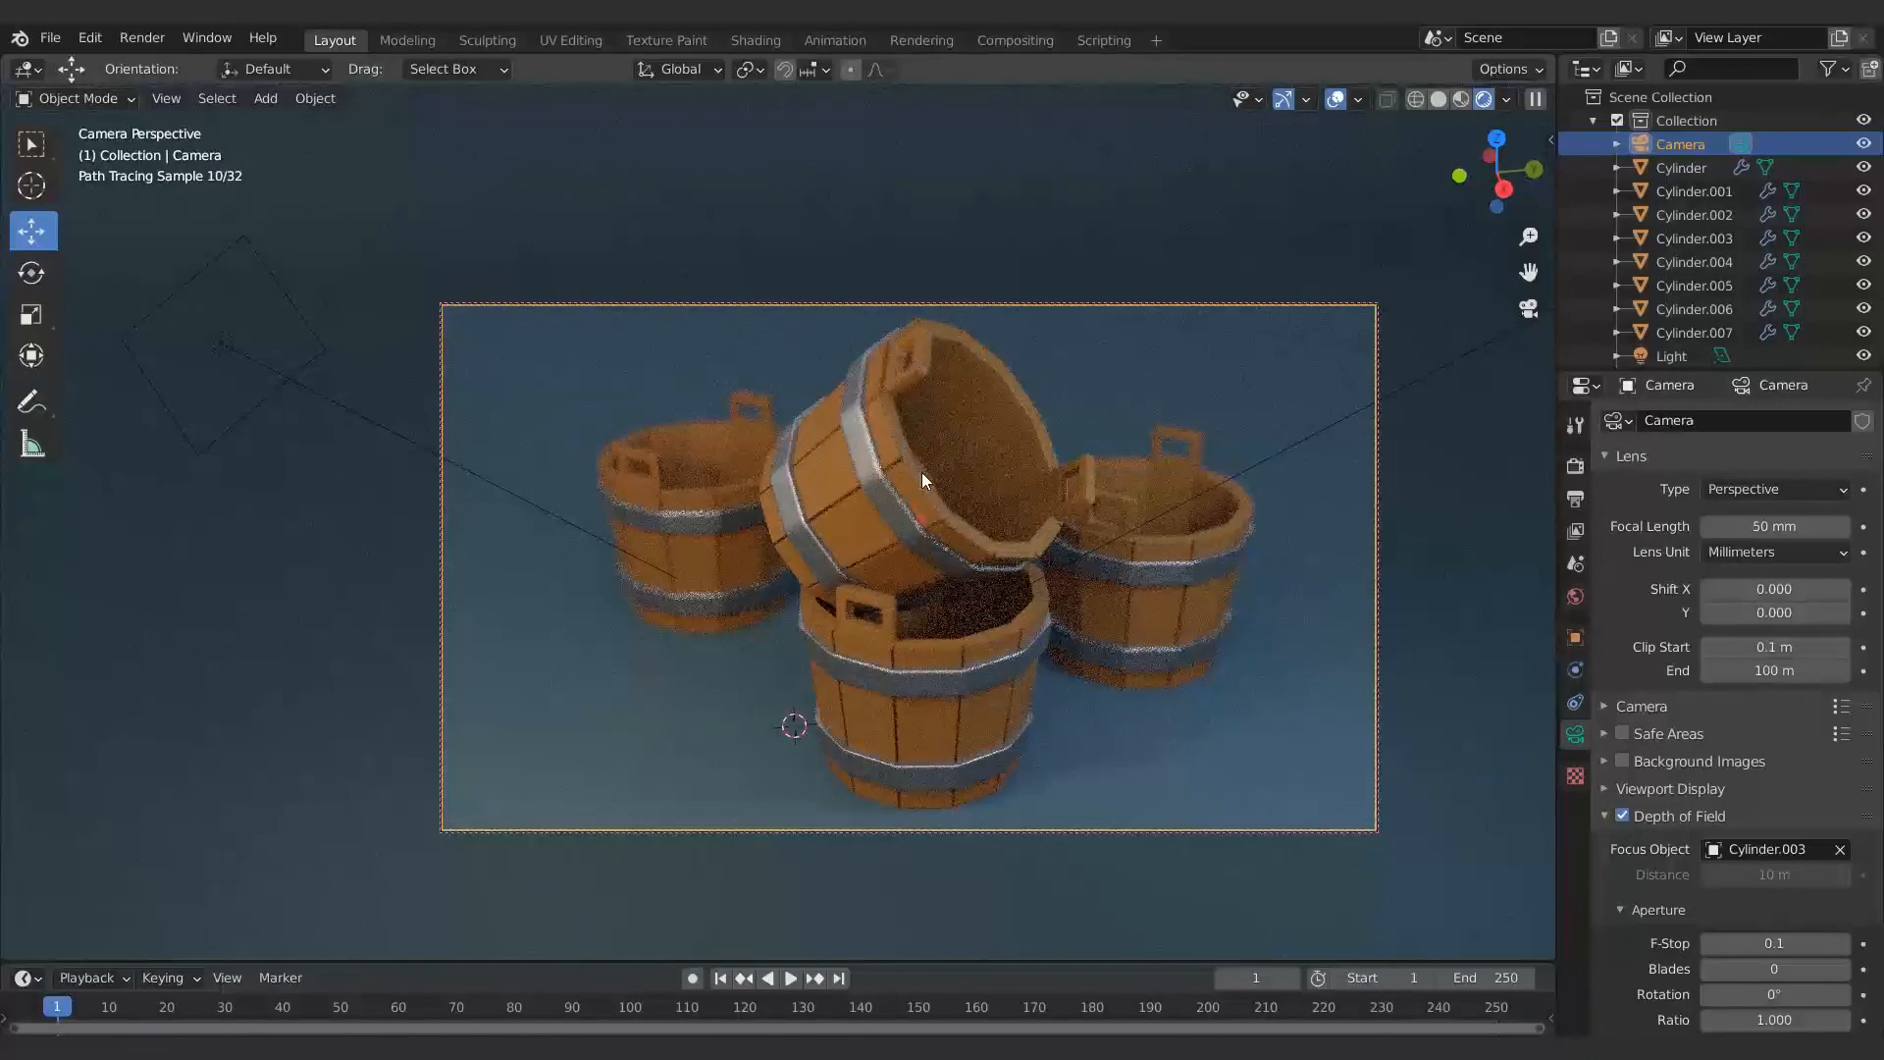
Set the specular of the tilted bucket's wood material to 0
left_click(895, 438)
left_click(1574, 831)
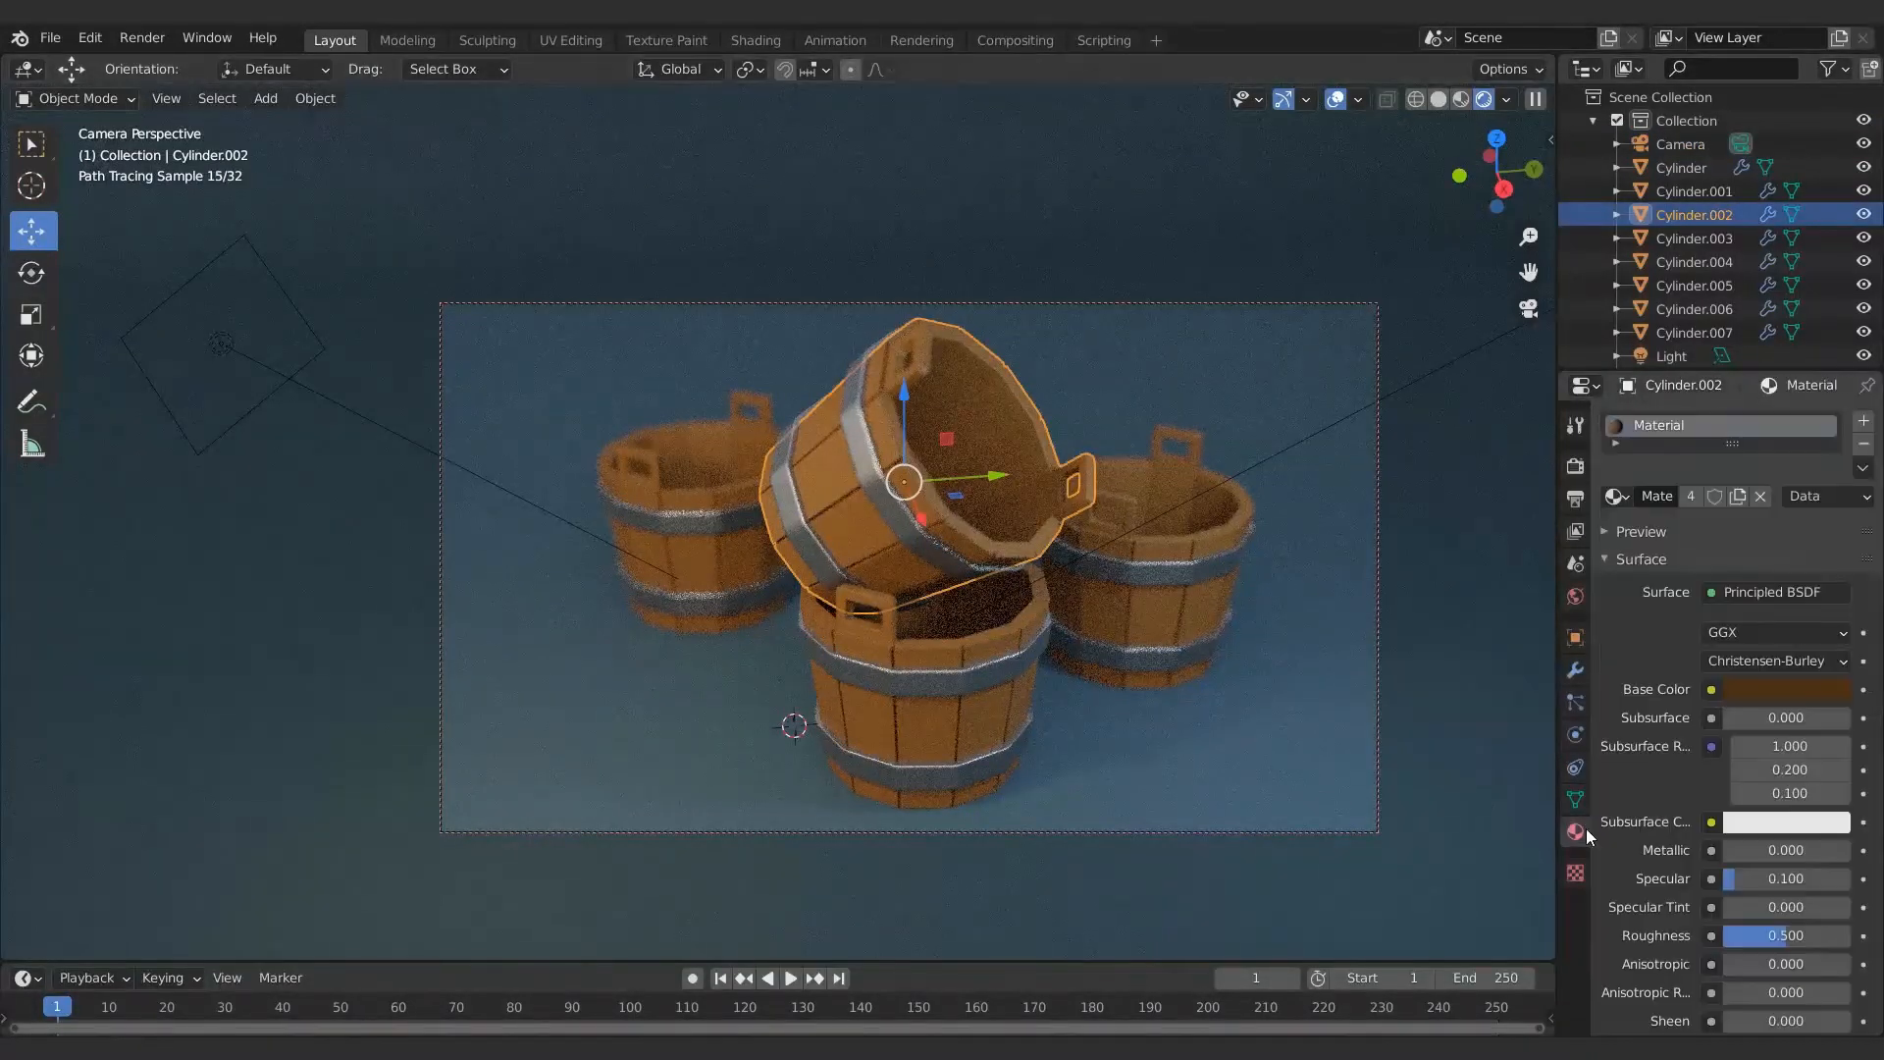
left_click(1797, 875)
type("0")
key("Return")
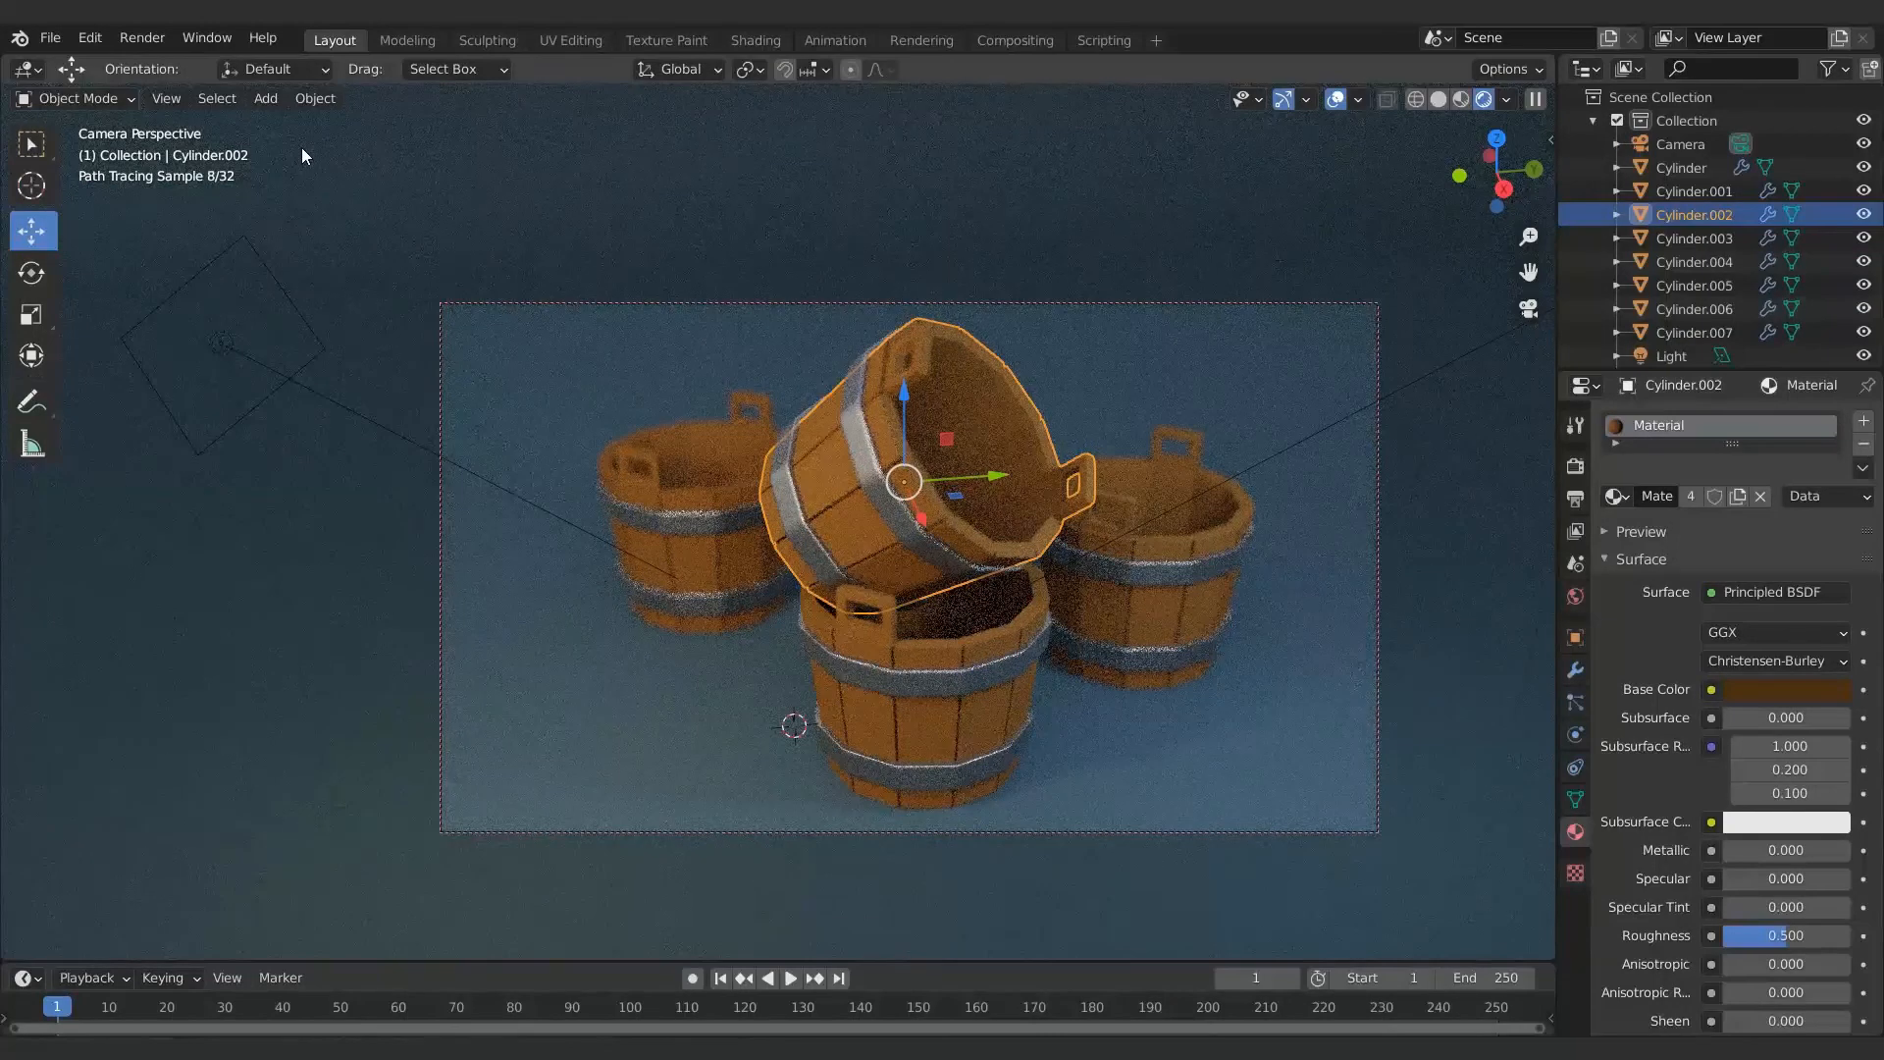
Set the output resolution scale to 80% and render the image
left_click(1575, 498)
left_click(143, 37)
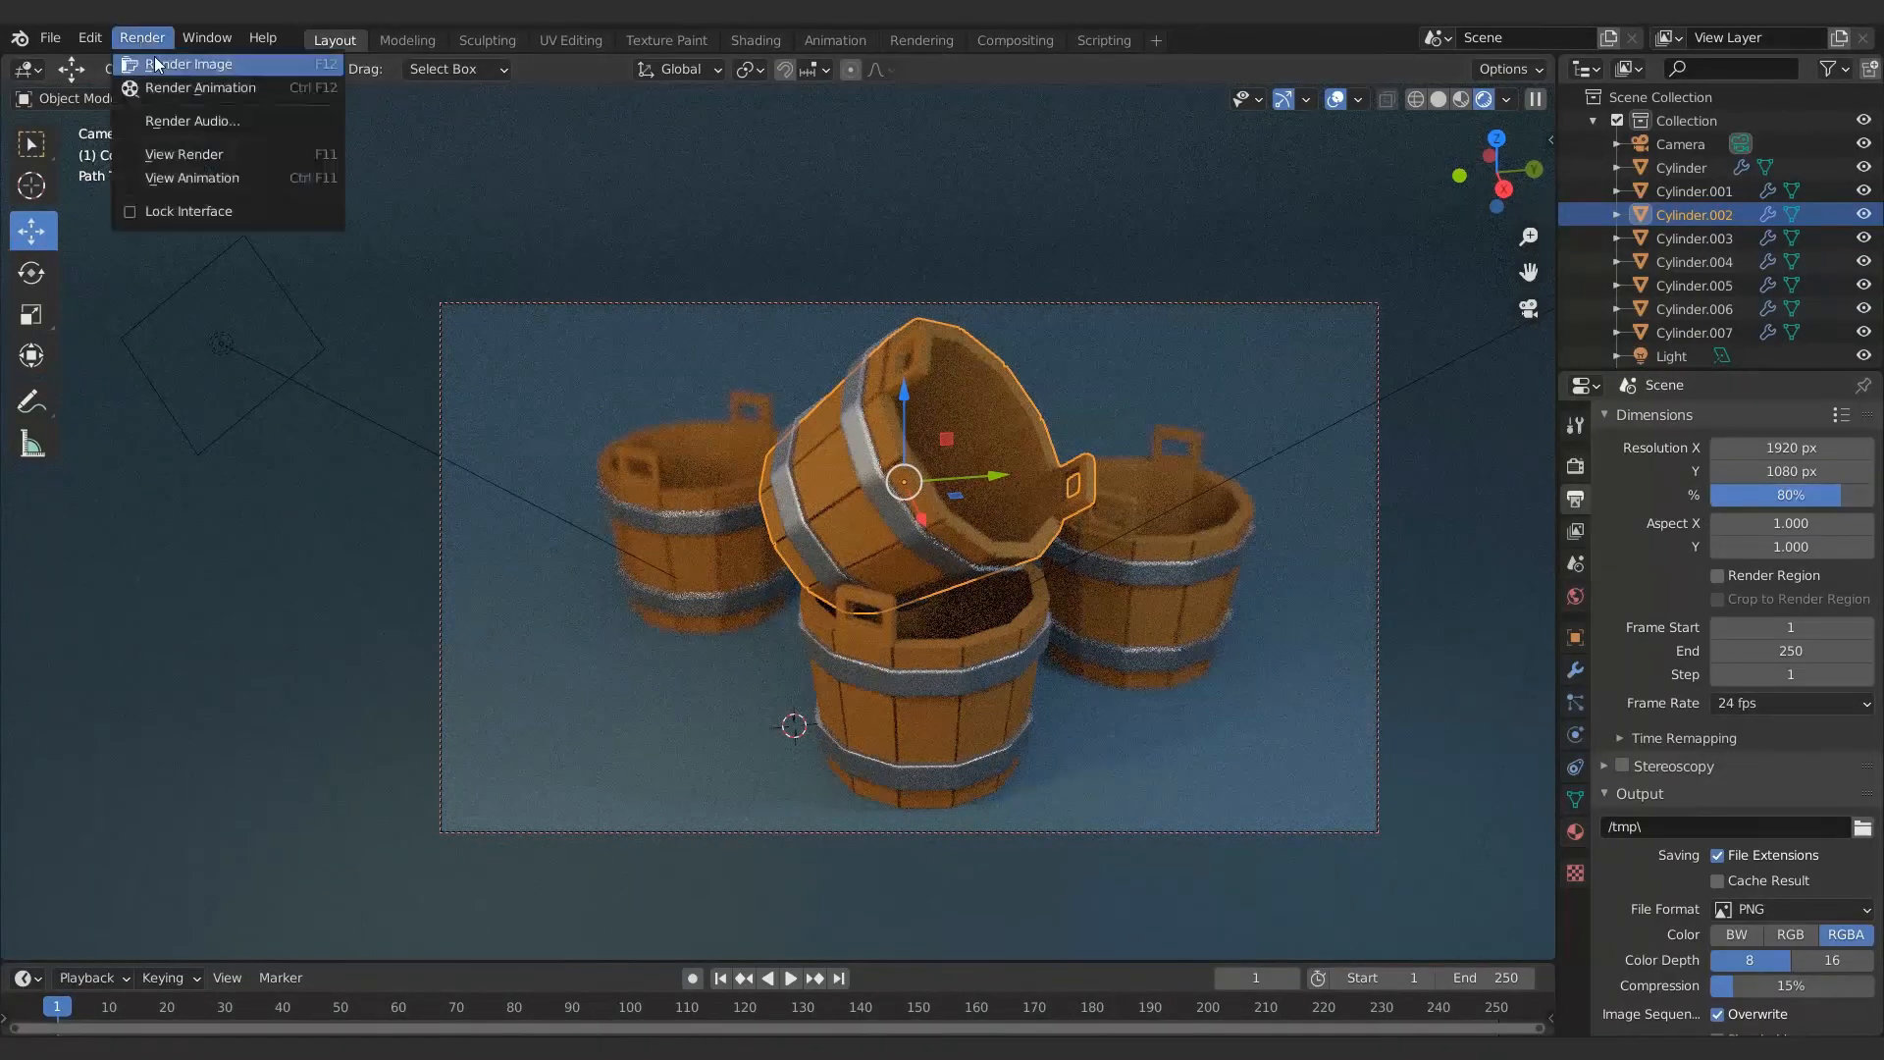
left_click(155, 56)
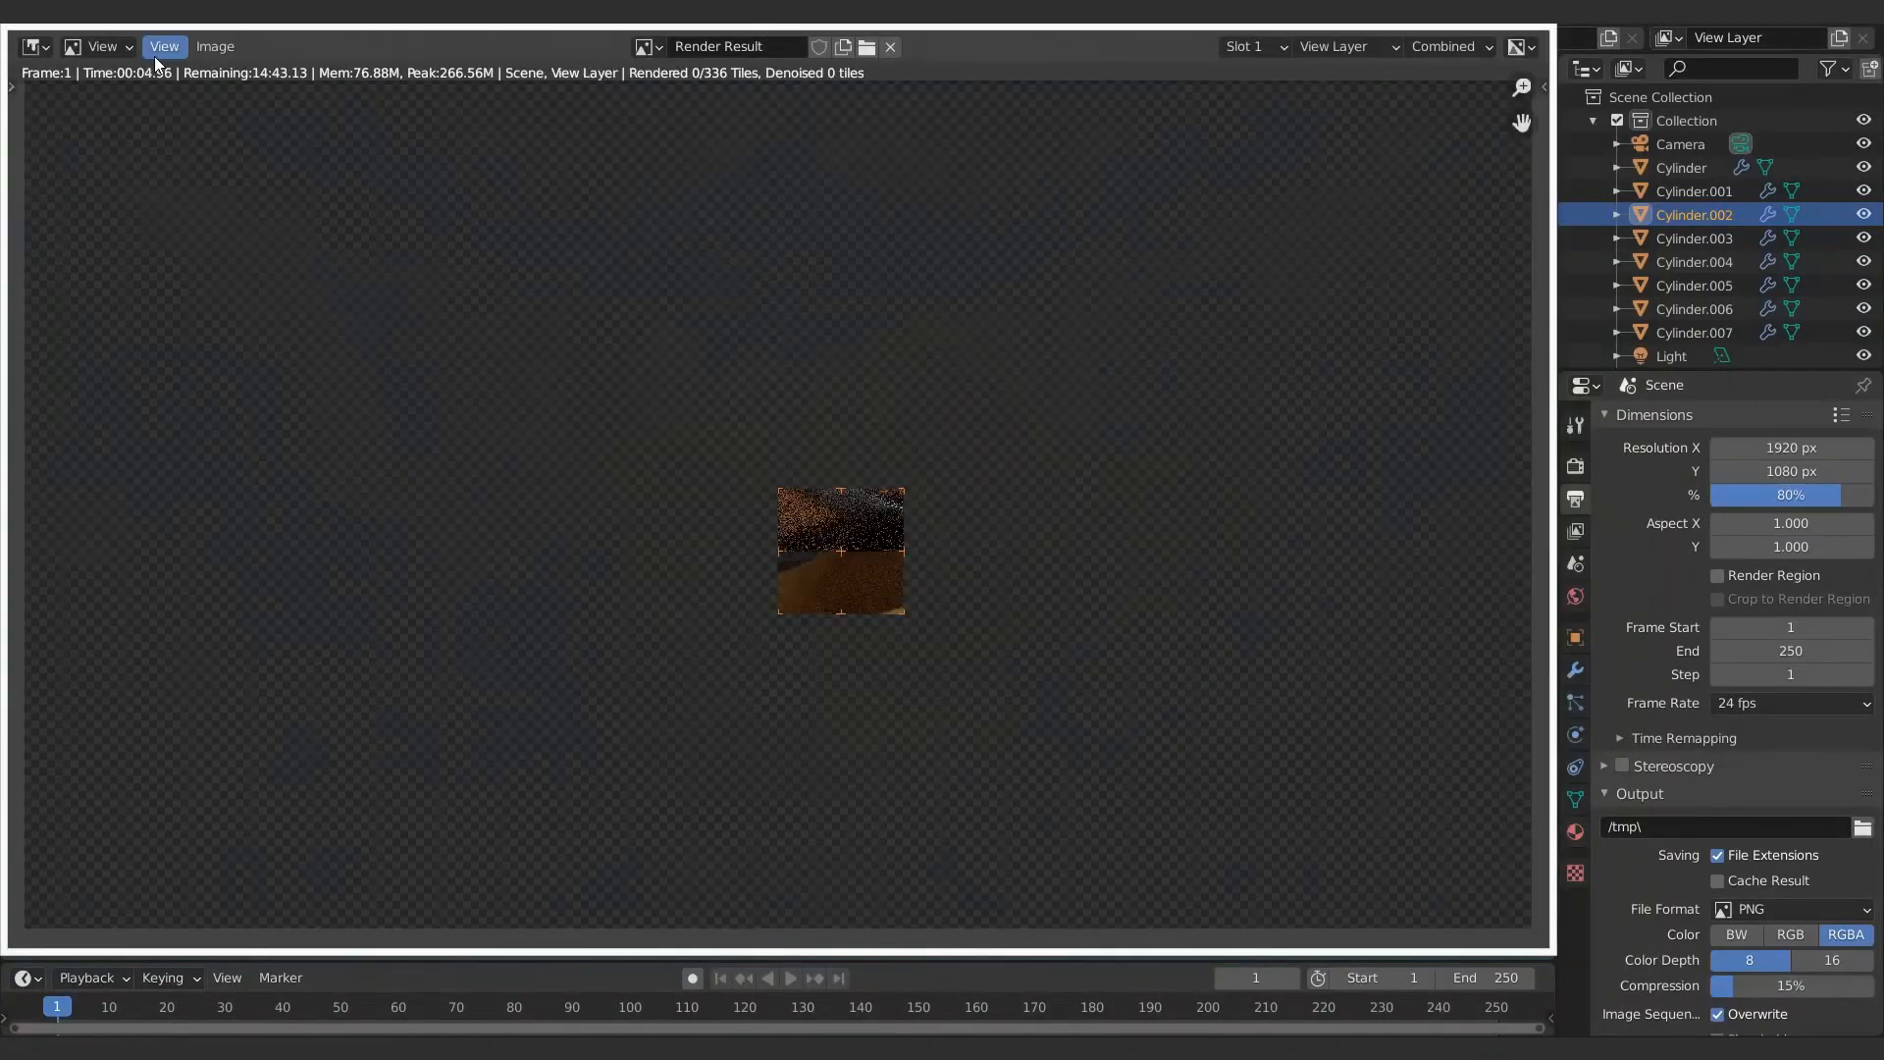